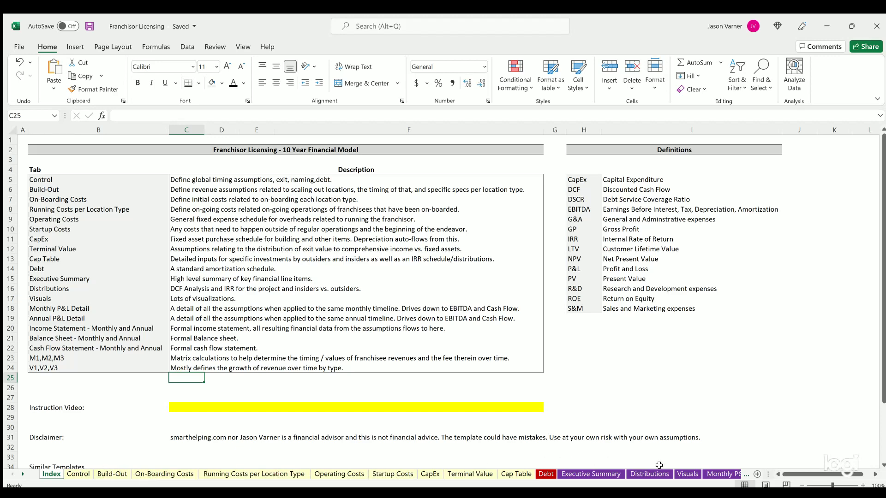
Open the Control sheet and examine the company name, start year and the note about which cells are editable
click(78, 473)
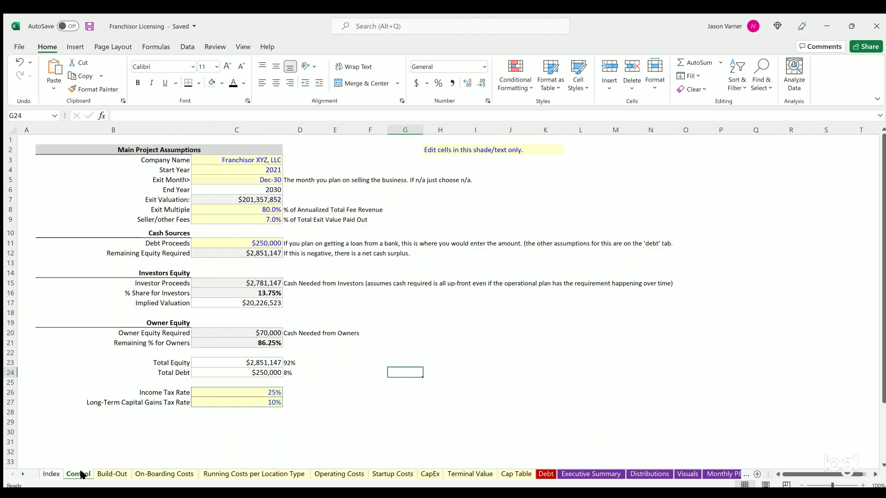
click(238, 160)
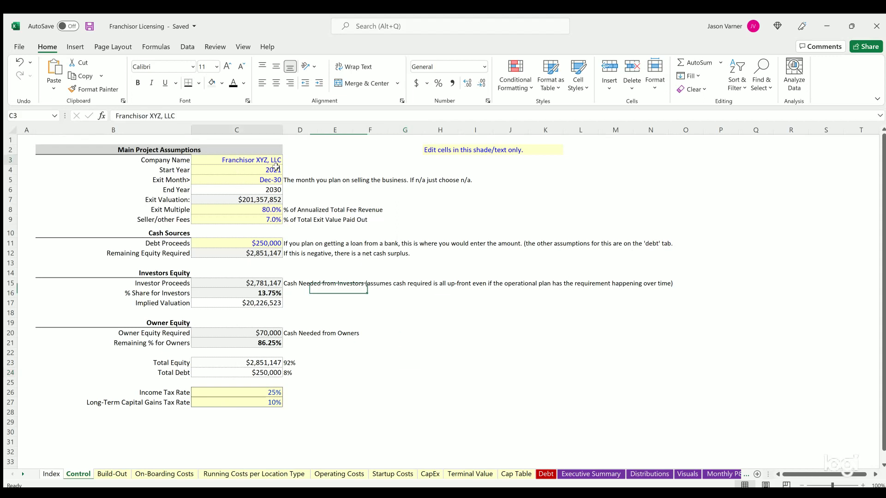
key(Down)
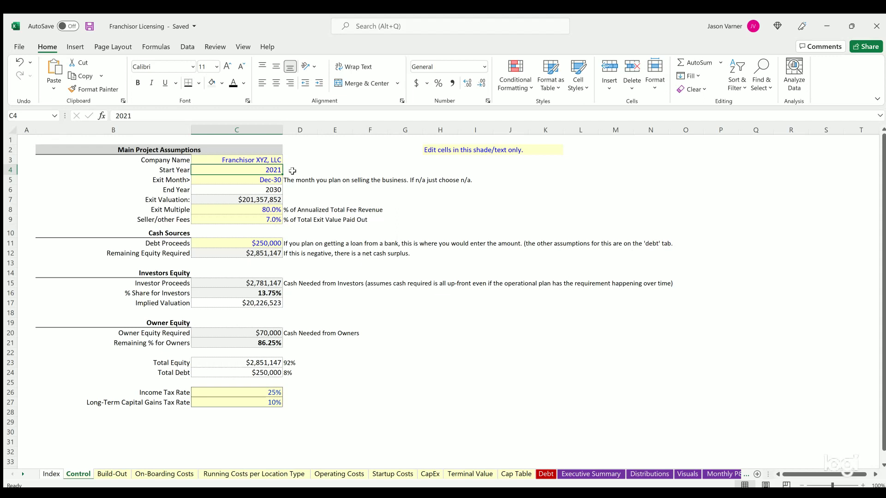
key(Up)
key(Up)
key(Right)
key(Right)
key(Right)
key(Right)
key(Right)
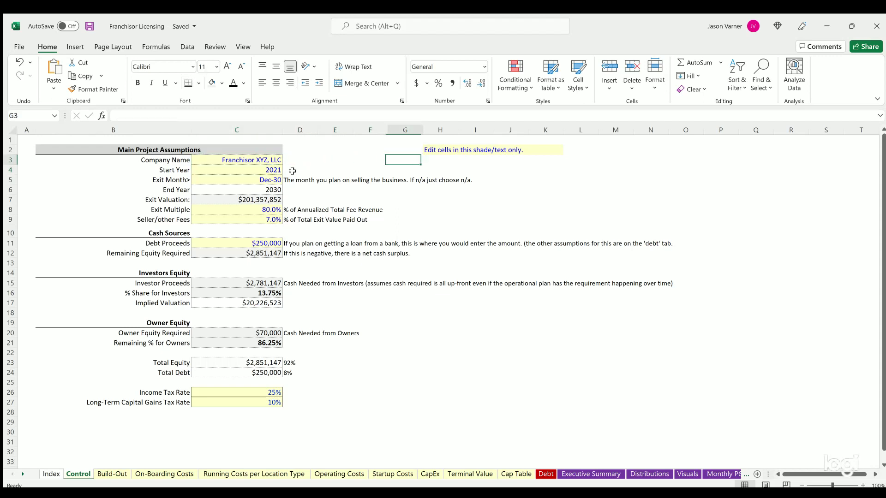
Examine the exit month and the end year formula in the main project assumptions
key(Left)
key(Left)
key(Left)
key(Down)
key(Down)
key(Left)
key(Left)
key(Down)
key(Down)
key(Down)
key(Up)
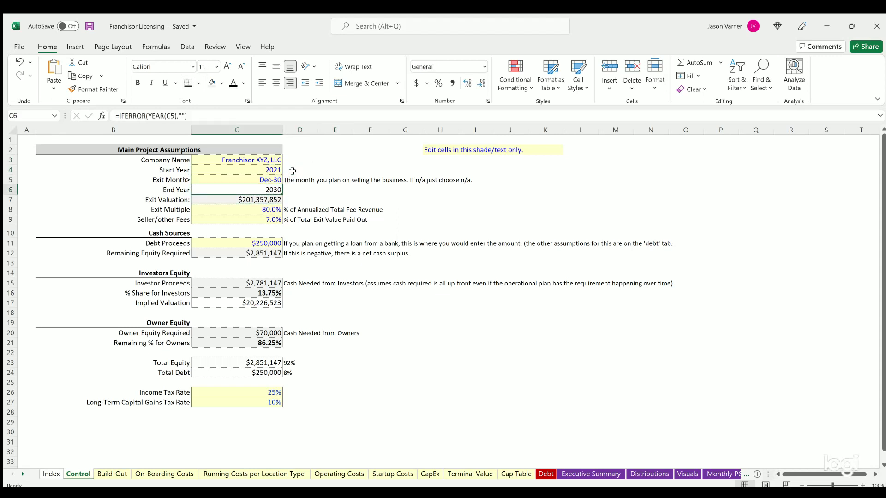
key(Up)
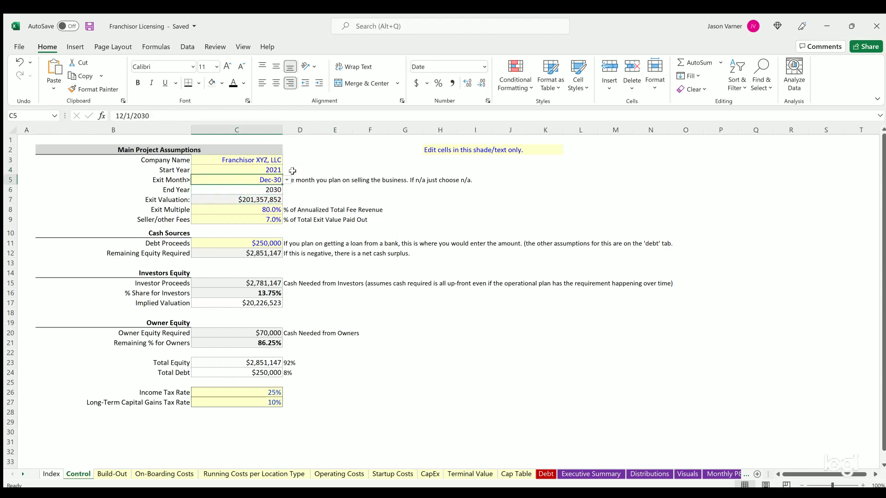
key(Down)
key(Up)
Review the exit valuation, exit multiple, seller fees, debt proceeds and the two tax rate assumptions
click(89, 27)
click(245, 199)
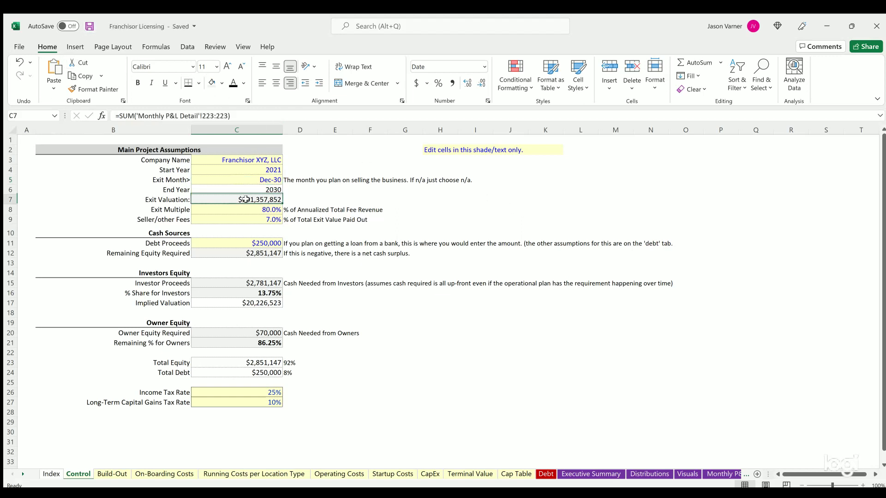
click(247, 208)
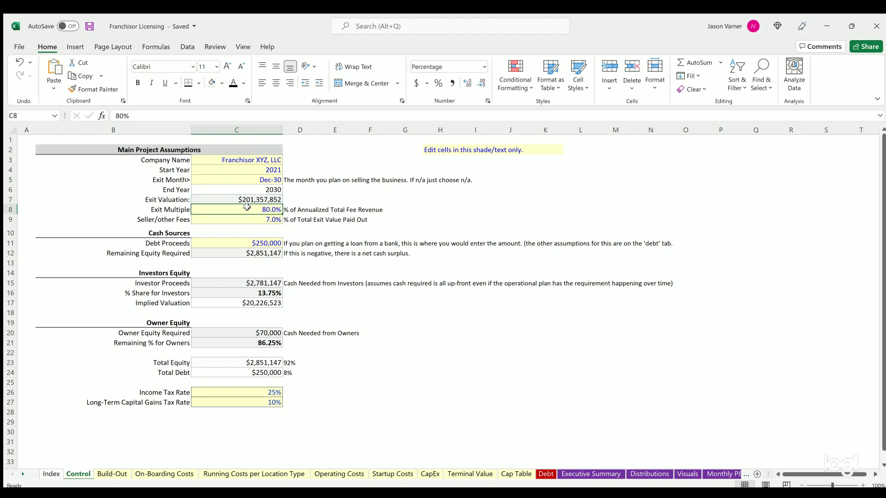
click(246, 218)
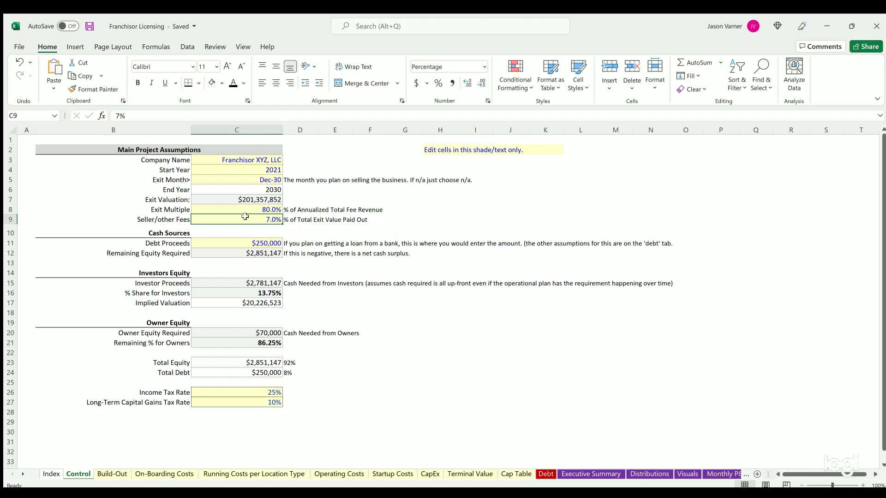
click(261, 241)
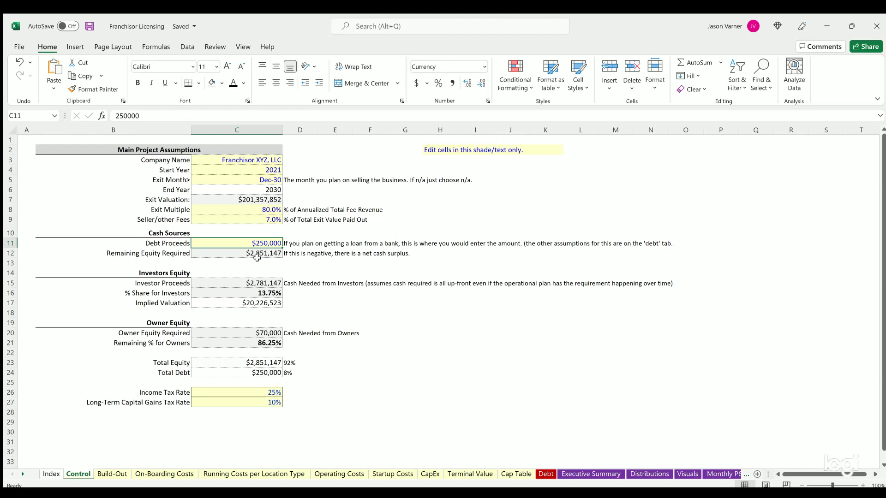
click(246, 389)
click(249, 399)
drag(249, 391, 250, 400)
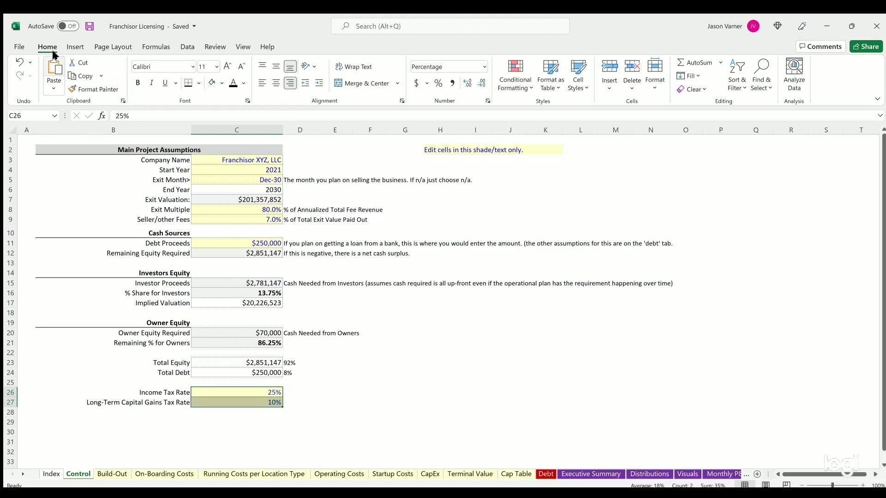
Open the Build-Out sheet and examine the location type names and their on-boarding start months
click(113, 475)
scroll(234, 310, up, 7)
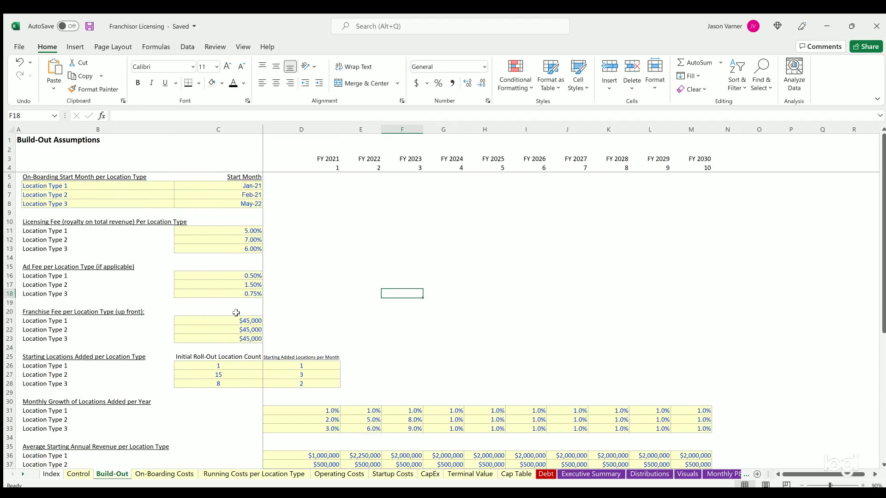
click(248, 185)
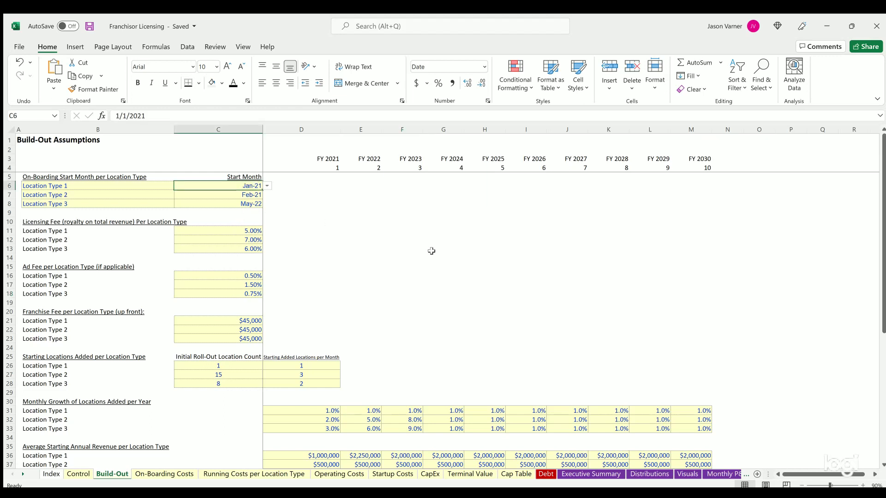
key(Left)
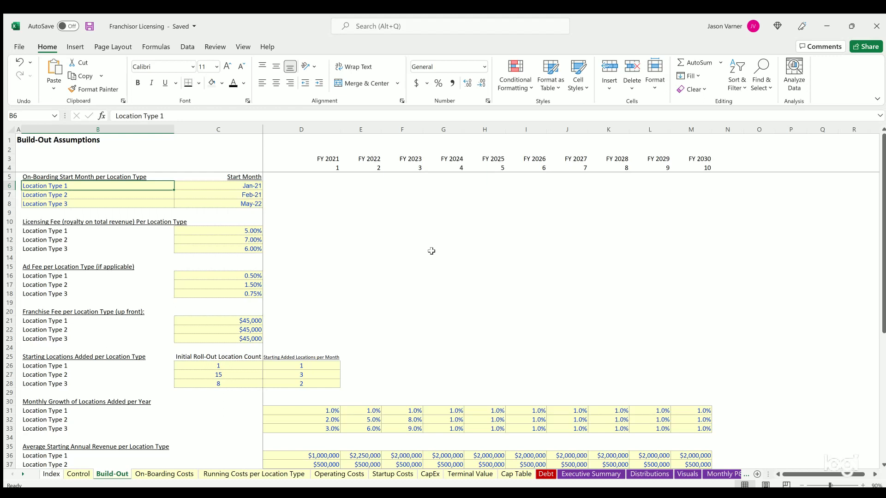
key(Down)
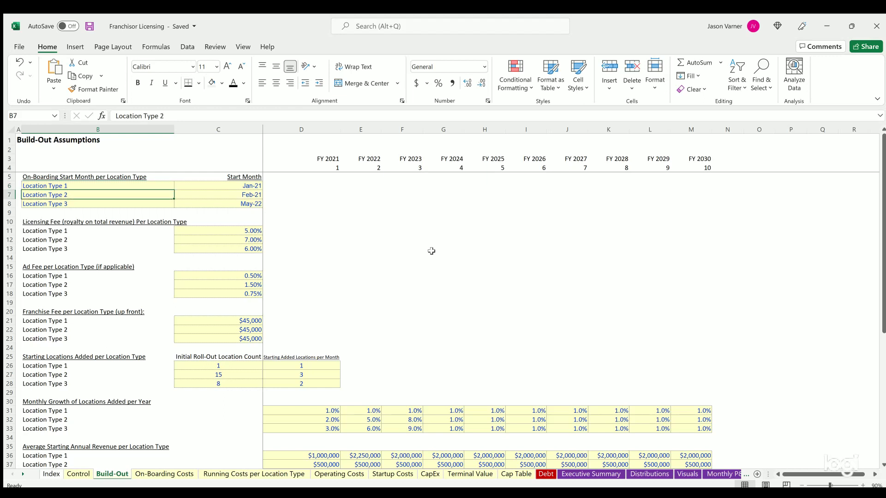
key(Up)
key(Down)
key(Down)
key(Up)
key(Up)
key(Right)
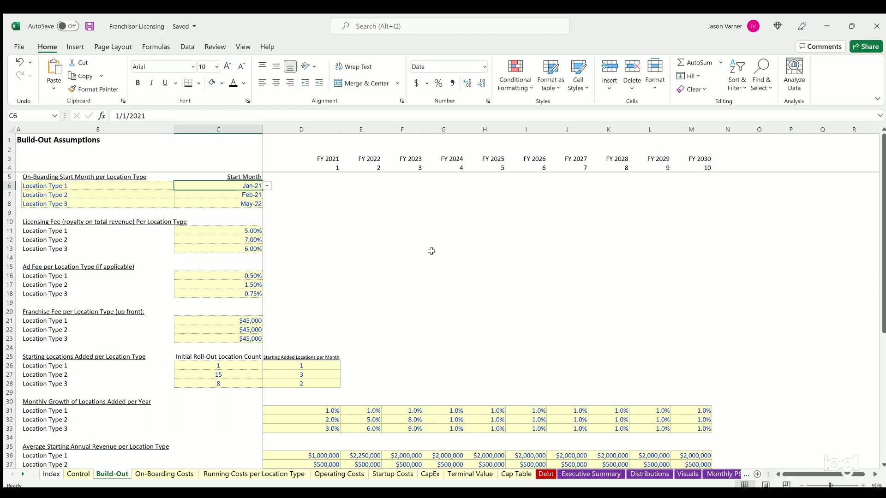
Examine the licensing fee percentages per location type in the build-out assumptions
key(Down)
key(Down)
key(Down)
key(Down)
key(Down)
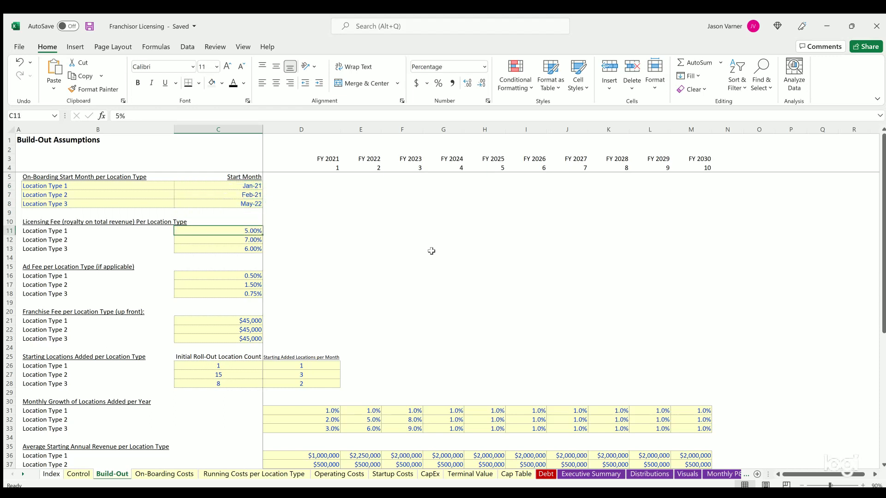
key(Down)
key(Down)
key(Down)
key(Down)
key(Down)
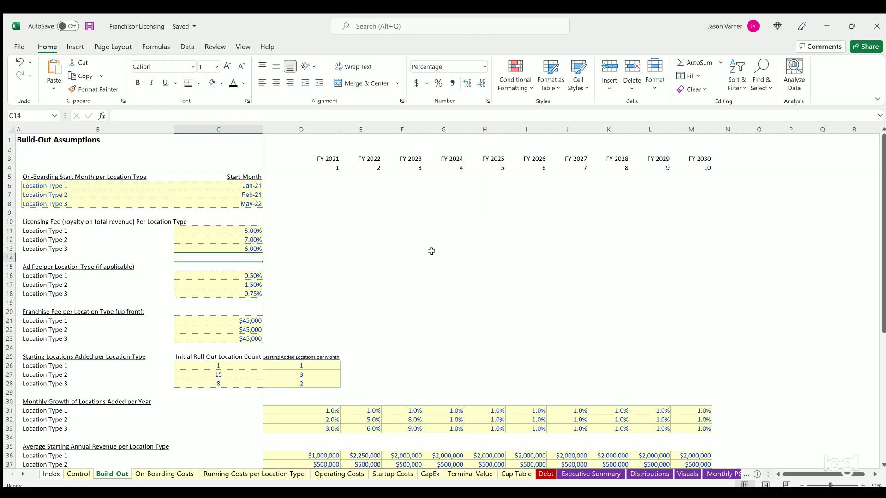
key(Up)
key(Down)
key(Down)
key(Up)
key(Up)
key(Down)
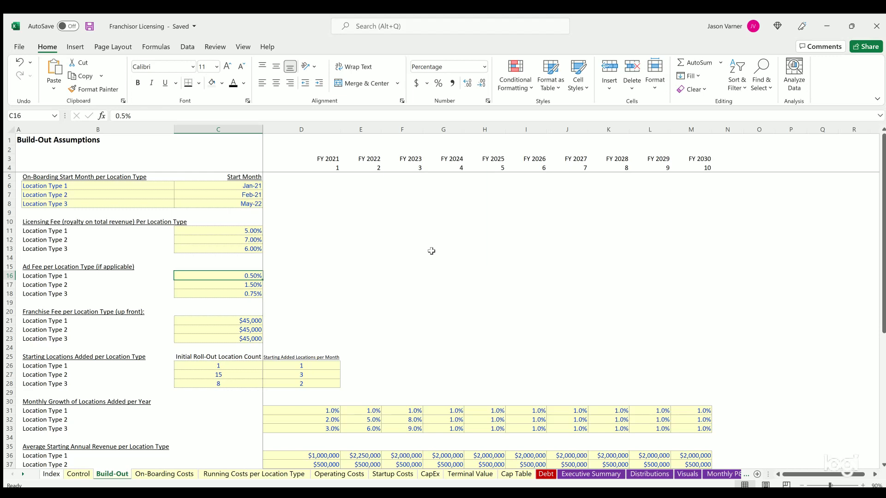
key(Up)
key(Up)
key(Up)
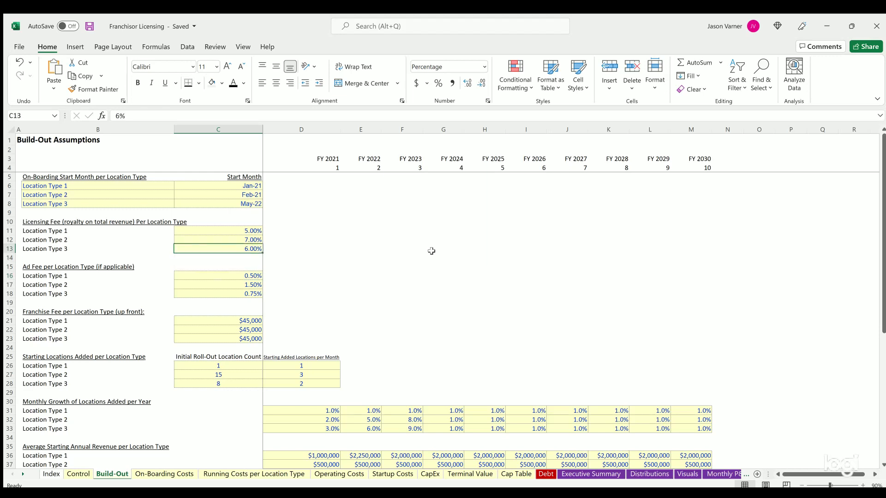
key(Up)
Examine the ad fee percentages for the three location types
key(Down)
key(Down)
key(Down)
key(Down)
key(Down)
key(Down)
key(Down)
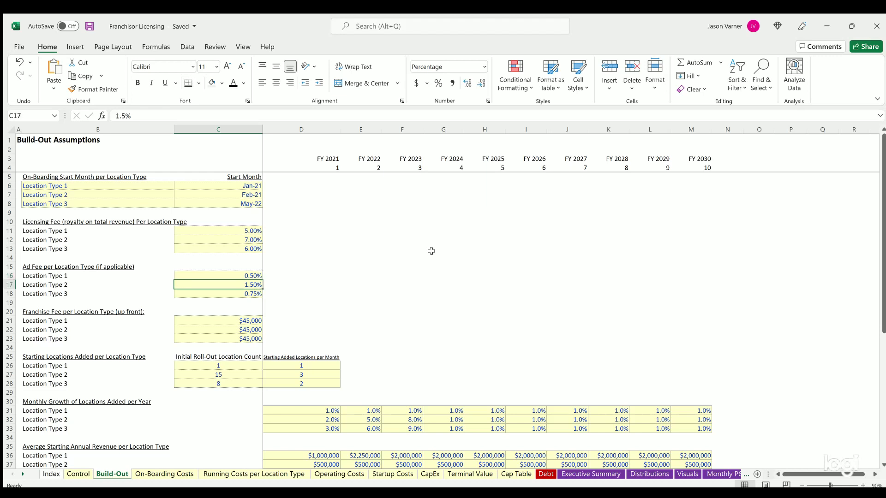
key(Up)
key(Up)
key(Up)
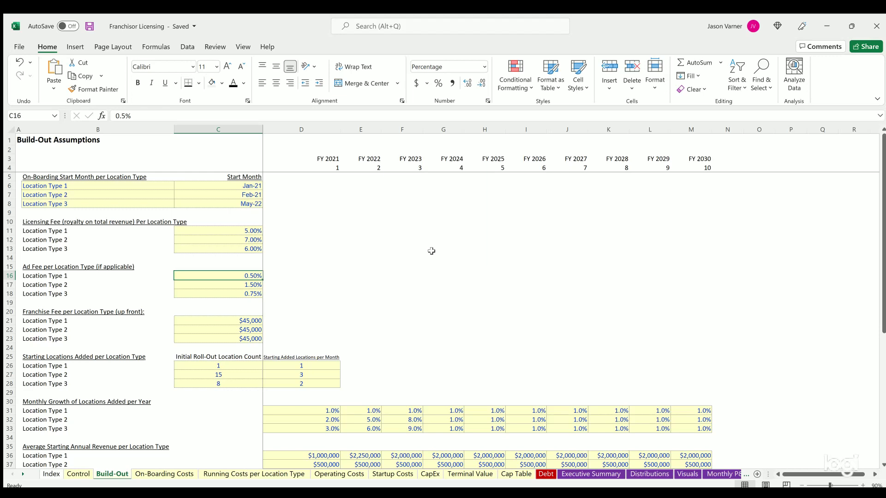
Examine the up-front franchise fee amounts per location type and compare them with the ad fees
key(Down)
key(Down)
key(Down)
key(Down)
key(Down)
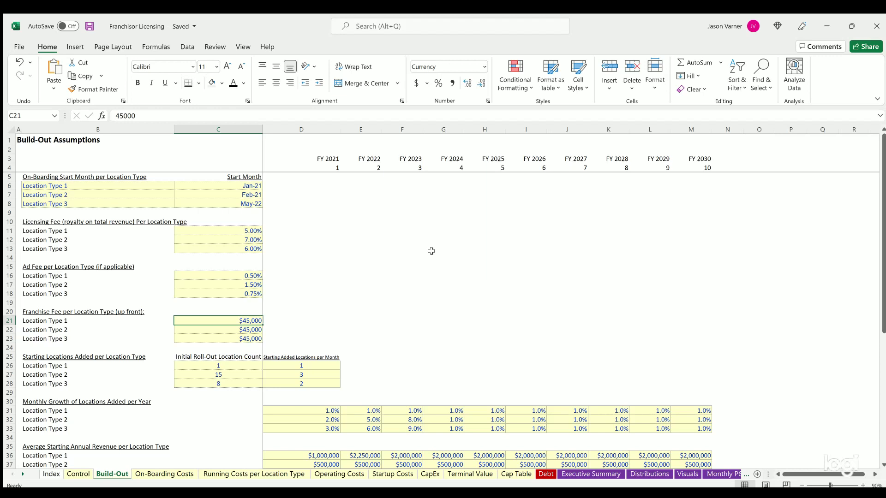
key(Down)
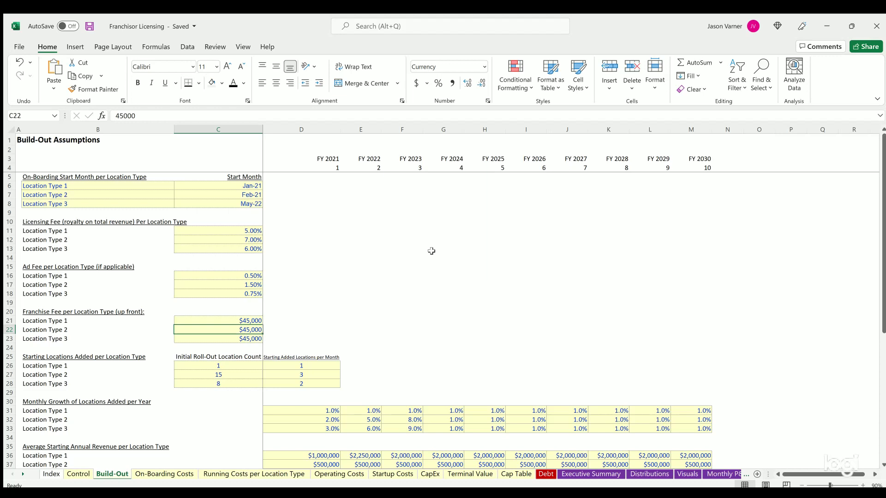
key(Up)
key(Up)
key(Up)
key(Up)
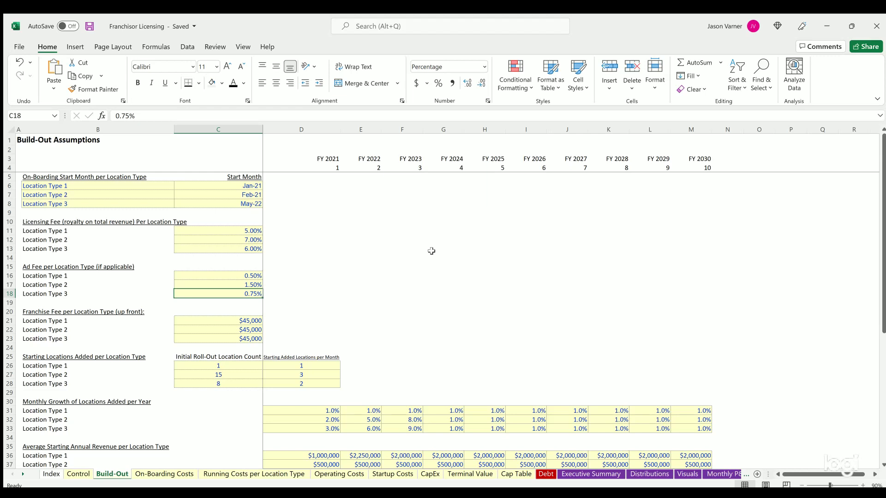
Look through the remaining build-out sections from the licensing fees down to annual average revenue growth
key(Up)
key(Up)
key(Up)
key(Up)
key(Up)
key(Down)
key(Down)
key(Down)
key(Down)
key(Down)
key(Down)
key(Down)
key(Down)
key(Down)
key(Down)
key(Down)
key(Down)
key(Down)
key(Down)
key(Down)
key(Down)
key(Down)
key(Down)
key(Down)
key(Down)
key(Down)
key(Down)
key(Down)
key(Down)
key(Down)
key(Down)
key(Down)
key(Down)
key(Down)
key(Down)
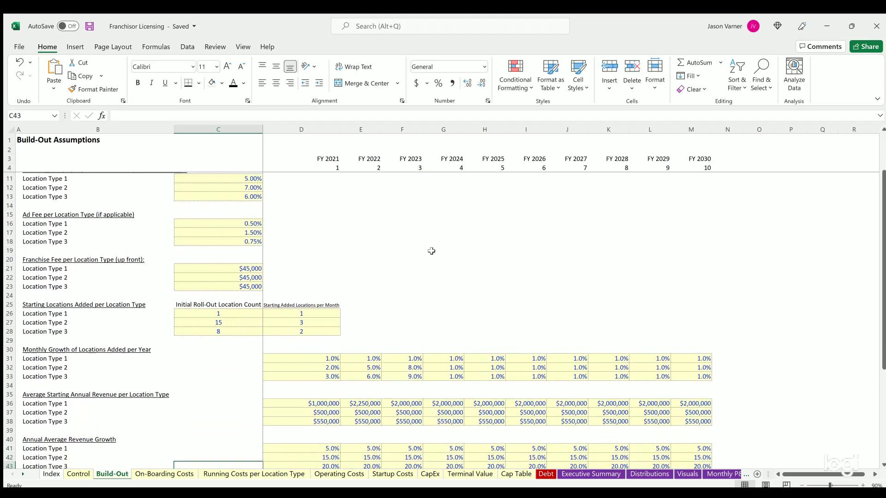
key(Down)
Return to the starting locations table and examine the initial roll-out location count per location type
key(Up)
key(Up)
key(Up)
key(Up)
key(Up)
key(Up)
key(Up)
key(Up)
key(Up)
key(Up)
key(Up)
key(Up)
key(Up)
key(Up)
key(Up)
key(Up)
key(Up)
key(Up)
key(Up)
key(Down)
key(Down)
key(Down)
key(Up)
key(Up)
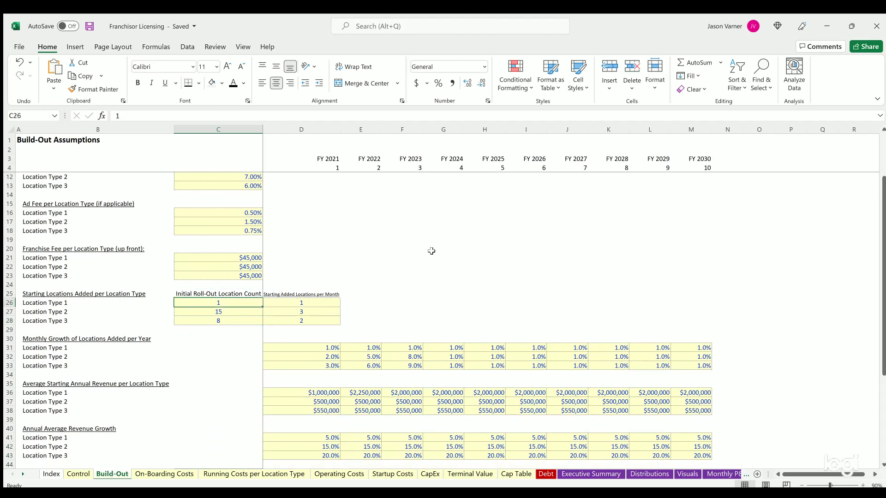
key(Down)
key(Right)
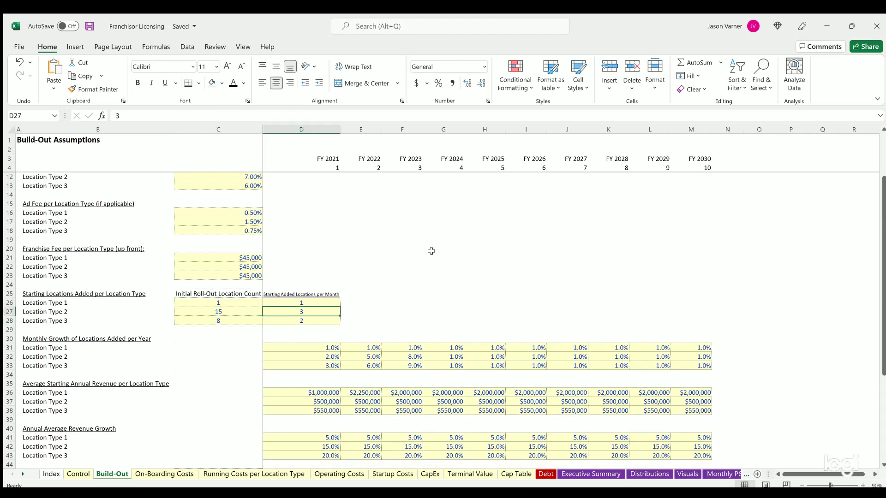
Examine the starting added locations per month for each location type alongside the monthly growth rates below
key(Up)
key(Down)
key(Down)
key(Down)
key(Down)
key(Down)
key(Up)
key(Up)
key(Up)
key(Up)
key(Up)
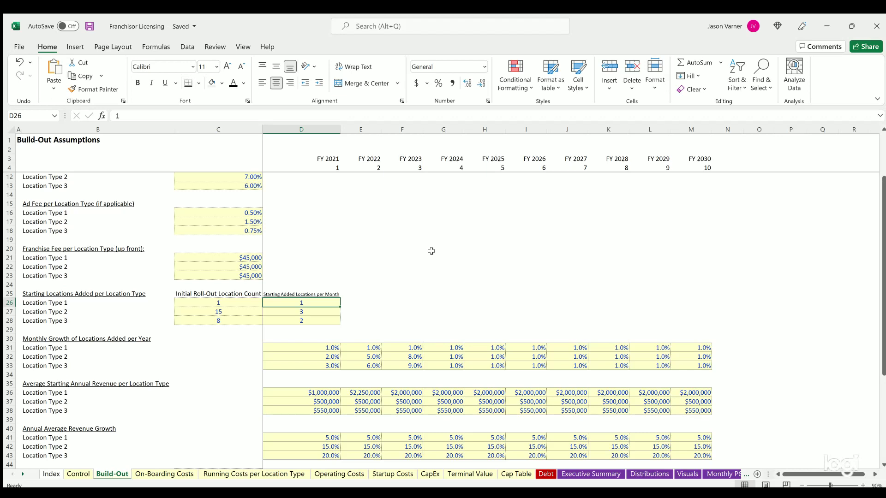
key(Down)
key(Down)
key(Down)
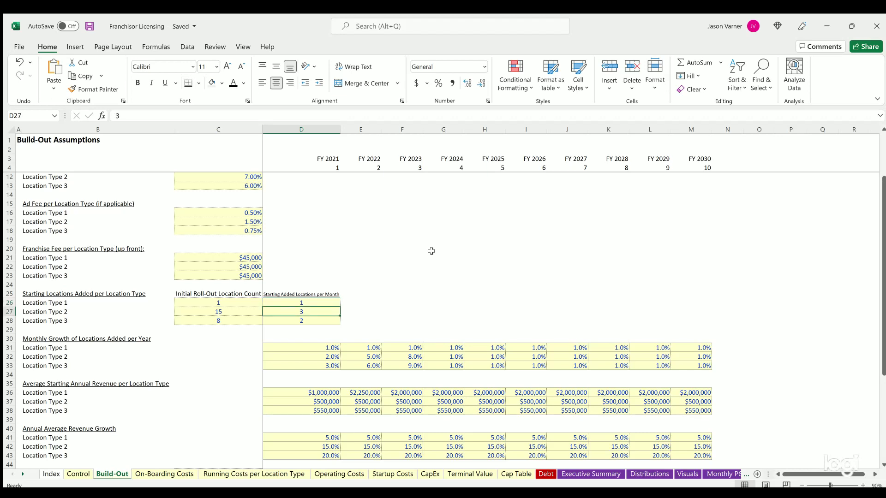
Examine the starting added locations per month for Location Types 1 to 3, down to the monthly growth heading
key(Up)
key(Up)
key(Up)
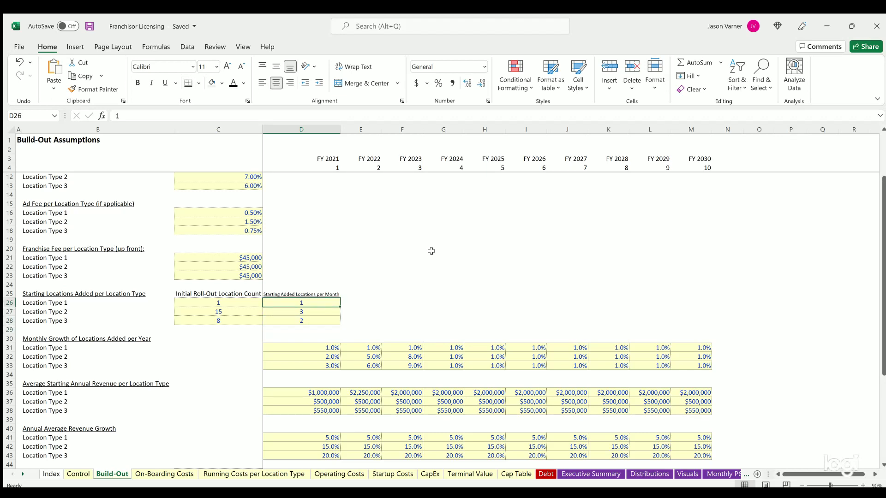
key(Right)
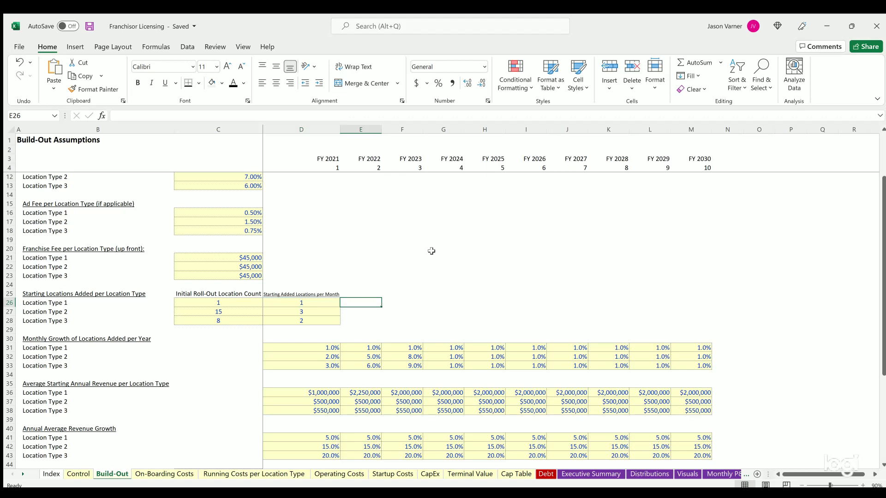
key(Left)
key(Down)
key(Down)
key(Down)
key(Down)
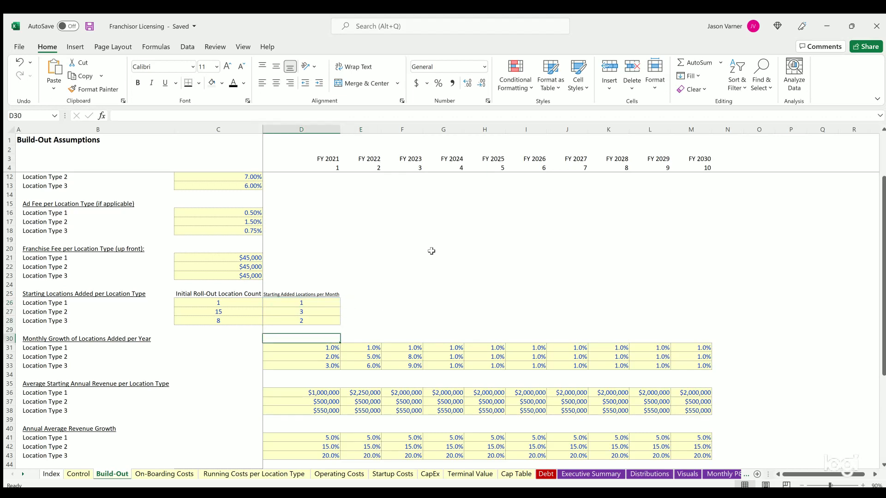
Compare the initial roll-out location count with the starting added locations per month for each location type
key(Left)
key(Up)
key(Up)
key(Right)
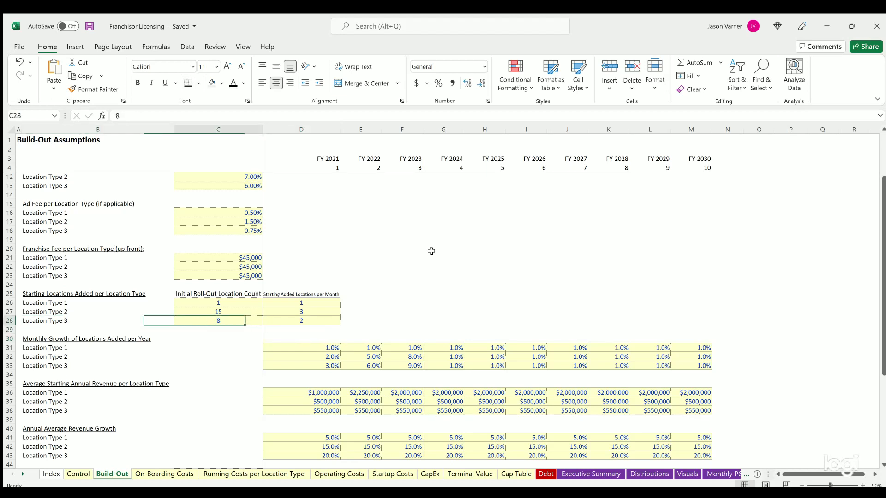
key(Up)
key(Up)
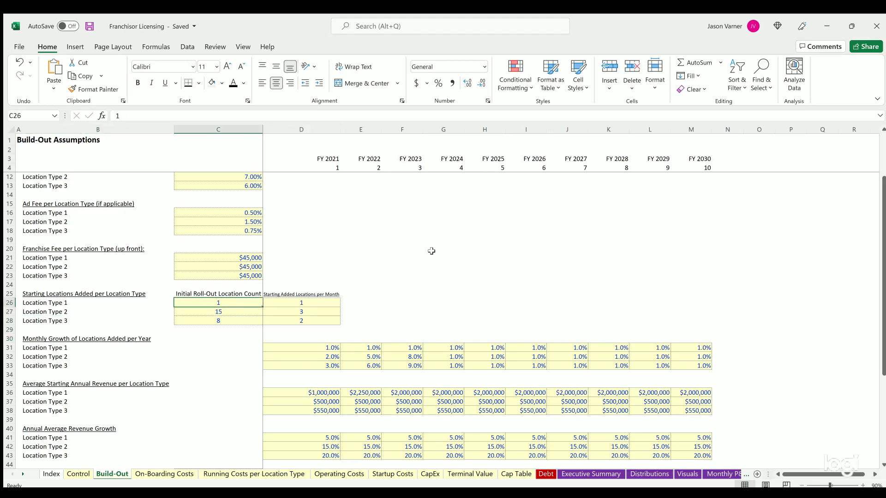
key(Right)
key(Down)
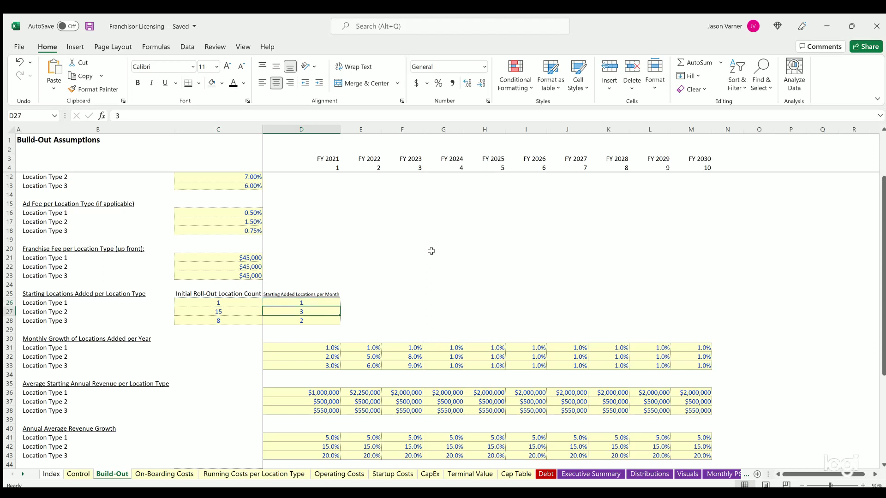
Trace the starting added locations per month of all three types down to their FY 2021 monthly growth rates
key(Up)
key(Down)
key(Down)
key(Up)
key(Up)
key(Down)
key(Down)
key(Down)
key(Down)
key(Down)
key(Down)
key(Down)
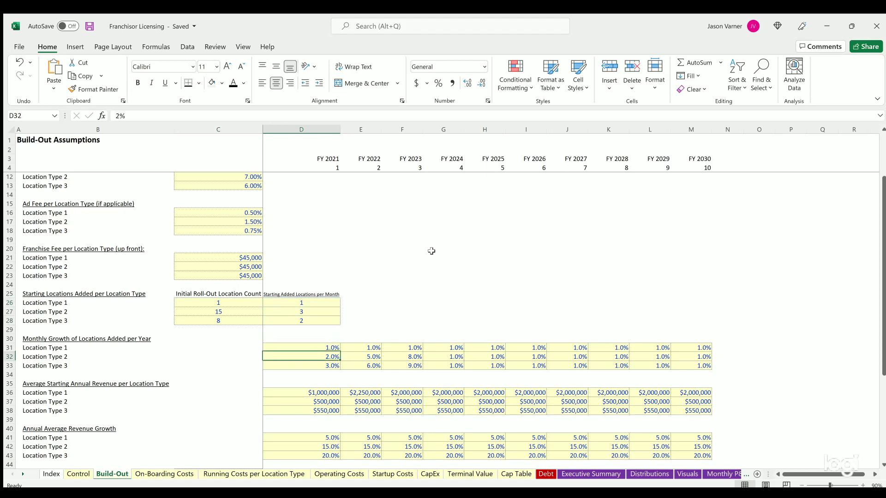
Examine the monthly growth of locations added per location type across FY 2021 to FY 2030
key(Right)
key(Right)
key(Right)
key(Right)
key(Right)
key(Right)
key(Right)
key(Right)
key(Right)
key(Right)
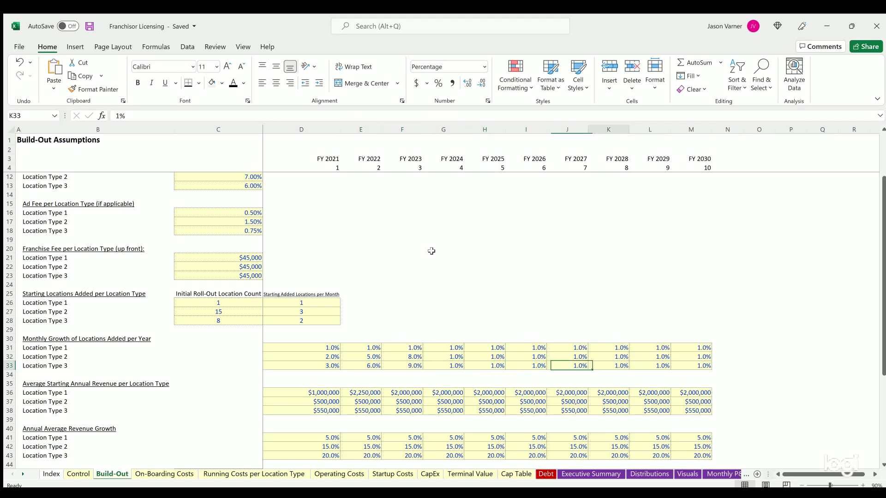
key(Left)
key(Left)
key(Left)
key(Left)
key(Left)
key(Left)
key(Left)
key(Left)
key(Left)
key(Left)
key(Up)
key(Up)
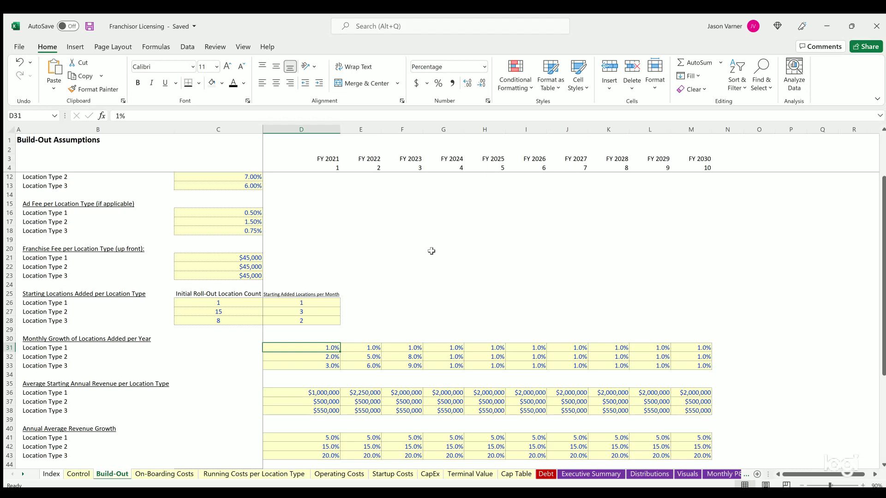
Examine the FY 2021 average starting annual revenue for each of the three location types
key(Down)
key(Down)
key(Down)
key(Down)
key(Down)
key(Down)
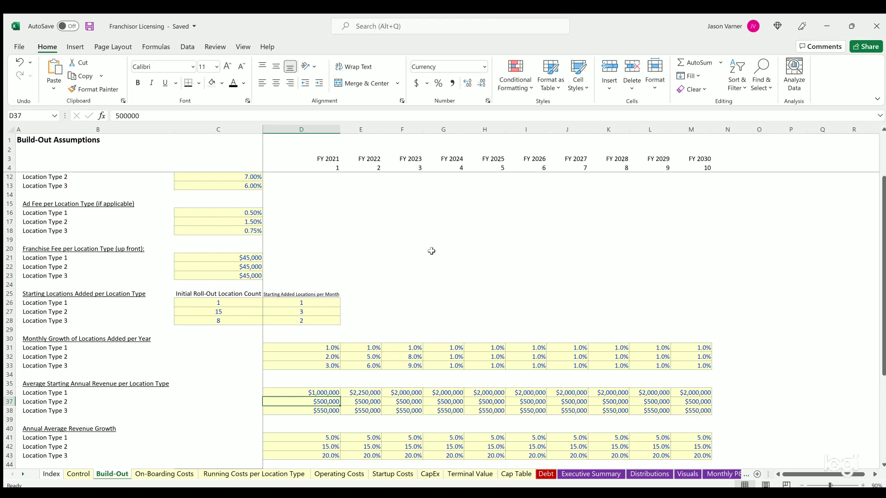
key(Up)
key(Down)
key(Down)
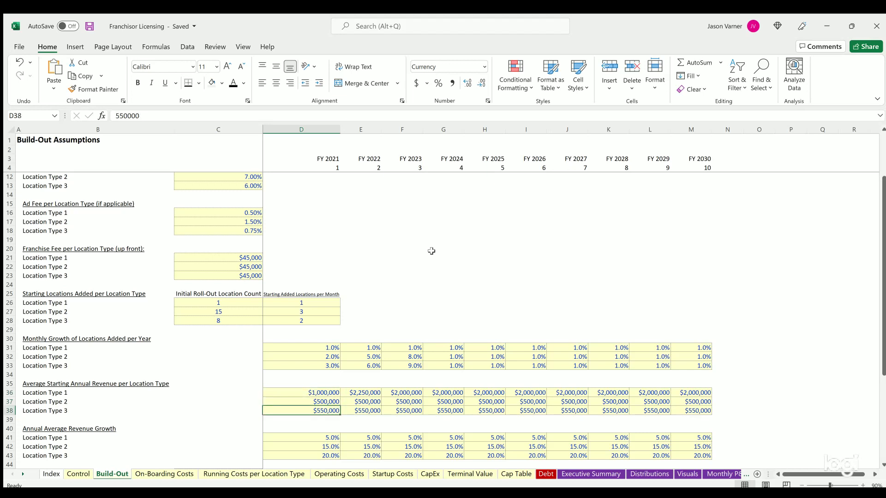
key(Up)
key(Up)
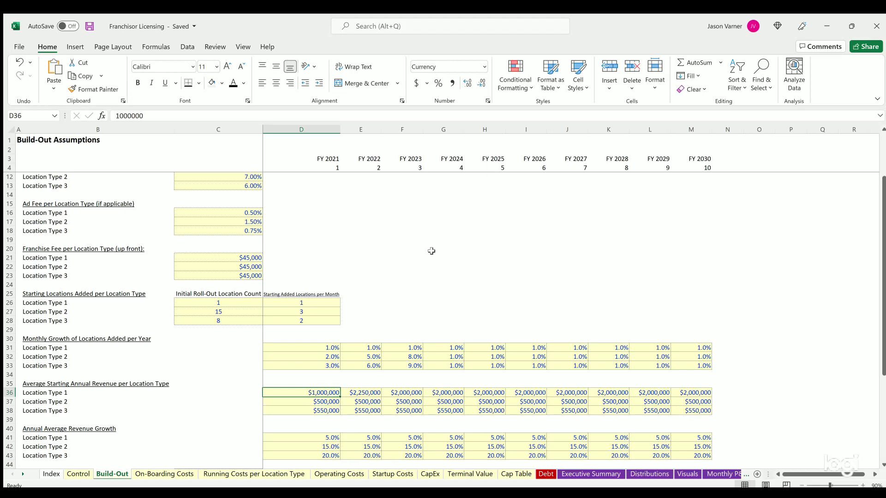
key(Down)
key(Down)
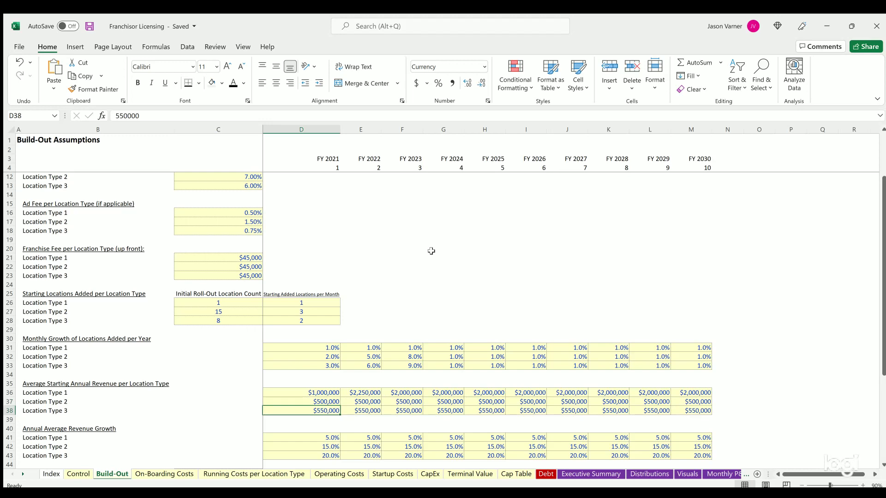
Save the workbook and highlight the average starting annual revenue of Location Types 1 and 2 for FY 2021 to FY 2024
click(89, 27)
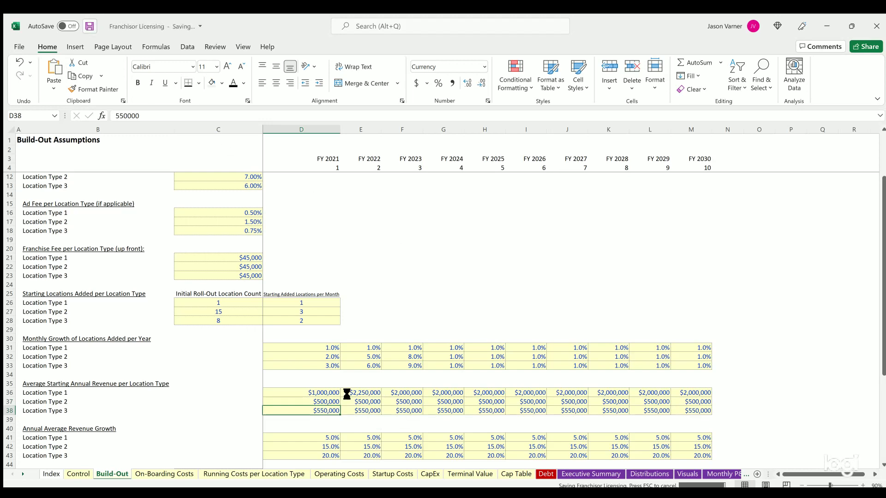
drag(332, 388, 443, 403)
scroll(339, 372, down, 4)
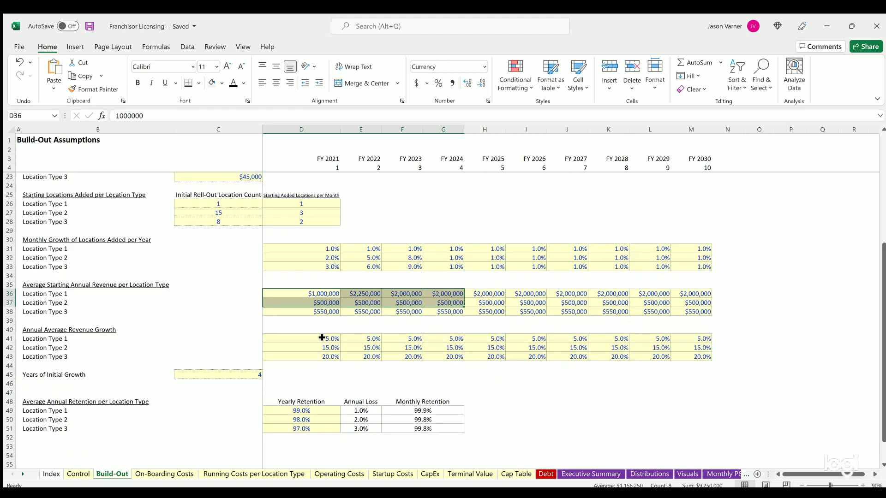
Review Location Type 1's annual average revenue growth and the Years of Initial Growth, and save the workbook
click(322, 338)
click(365, 338)
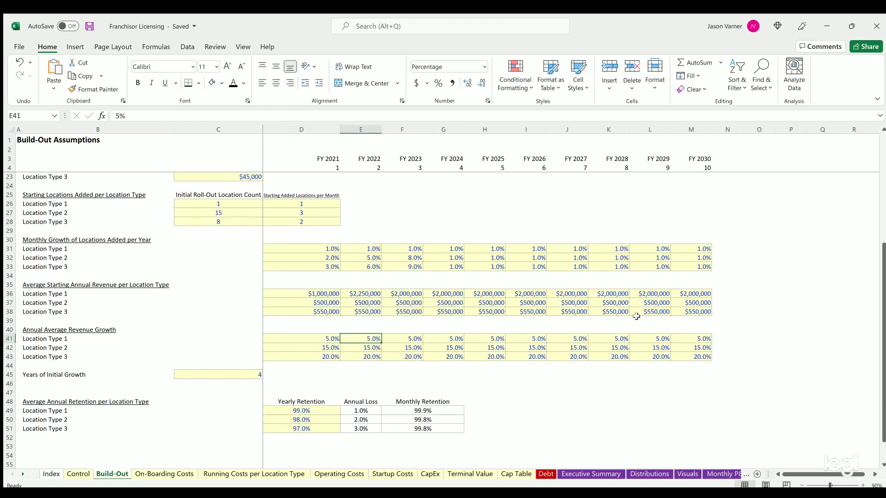
click(261, 371)
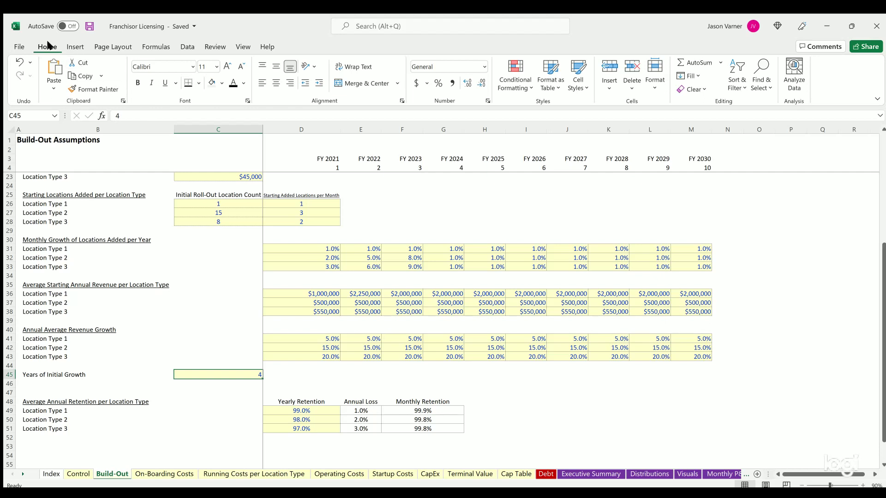
click(89, 26)
Examine the yearly retention rates per location type alongside the annual loss and monthly retention
drag(303, 410, 302, 428)
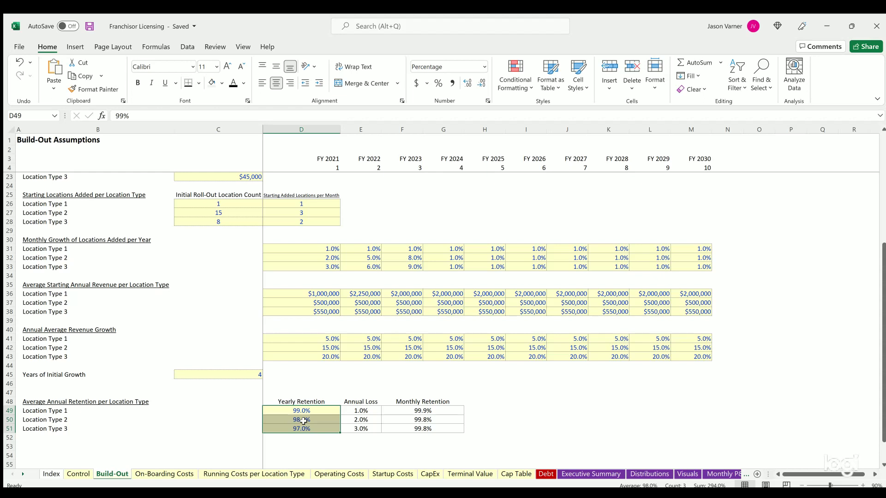
key(Up)
key(Down)
key(Down)
key(Up)
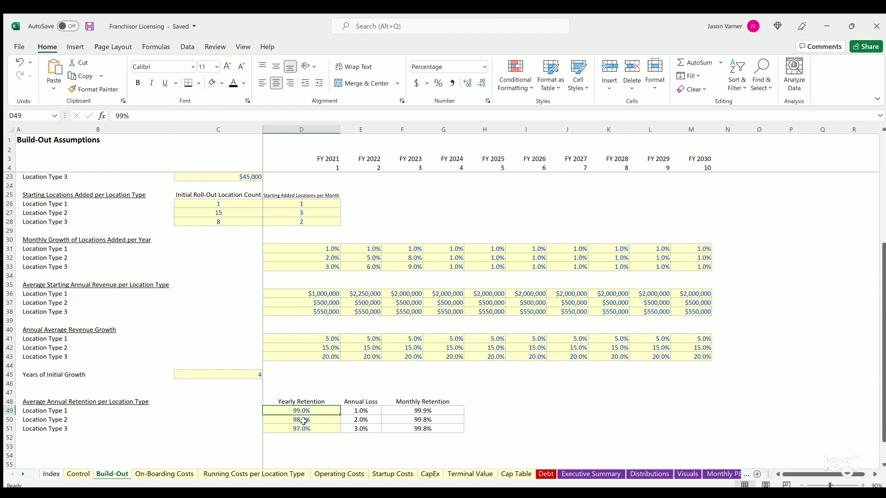
key(Right)
key(Right)
key(Left)
key(Left)
Check the yearly retention of Location Types 2 and 1, and save the workbook
click(303, 421)
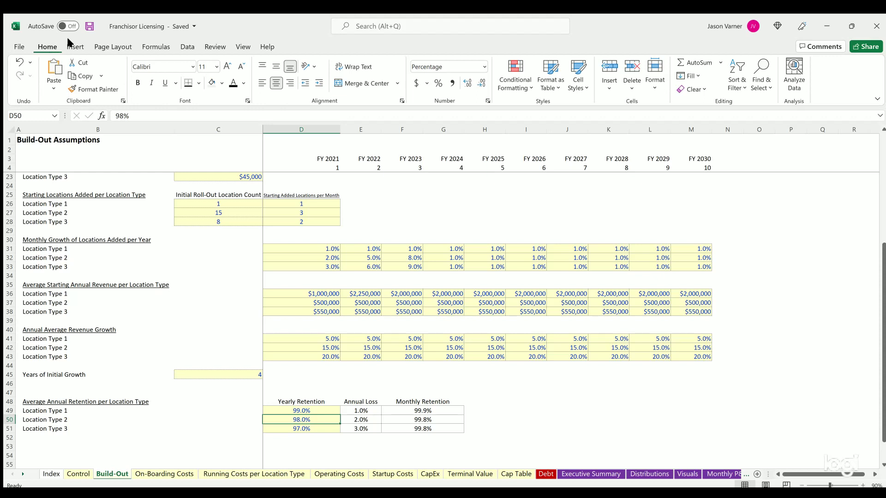
click(90, 25)
click(305, 408)
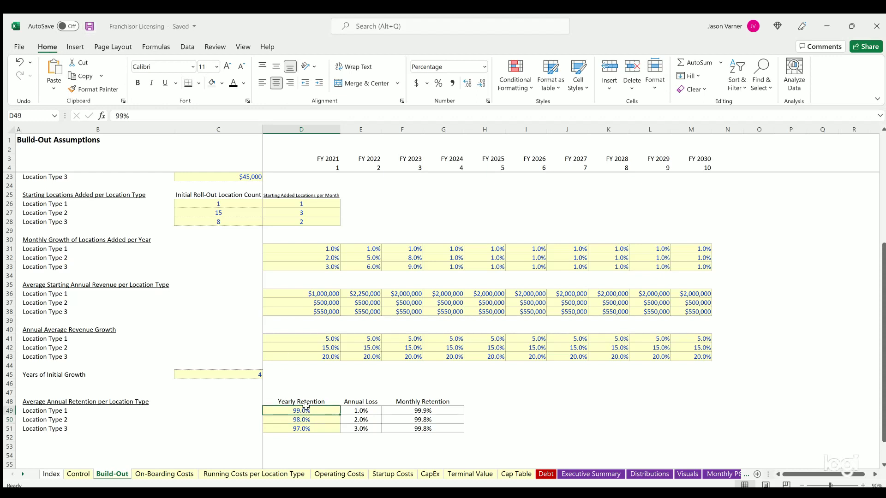
Open the On-Boarding Costs sheet and examine the setup costs per new franchise unit for Location Type 1
click(166, 473)
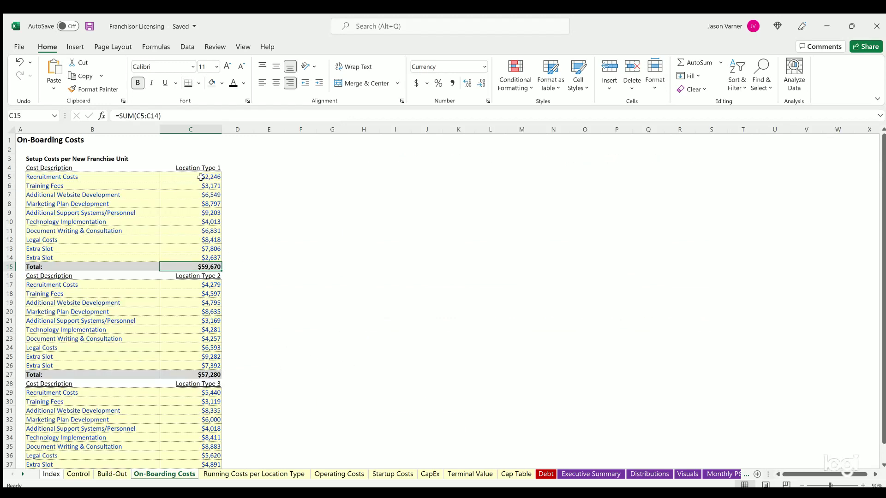
drag(201, 176, 194, 258)
click(388, 287)
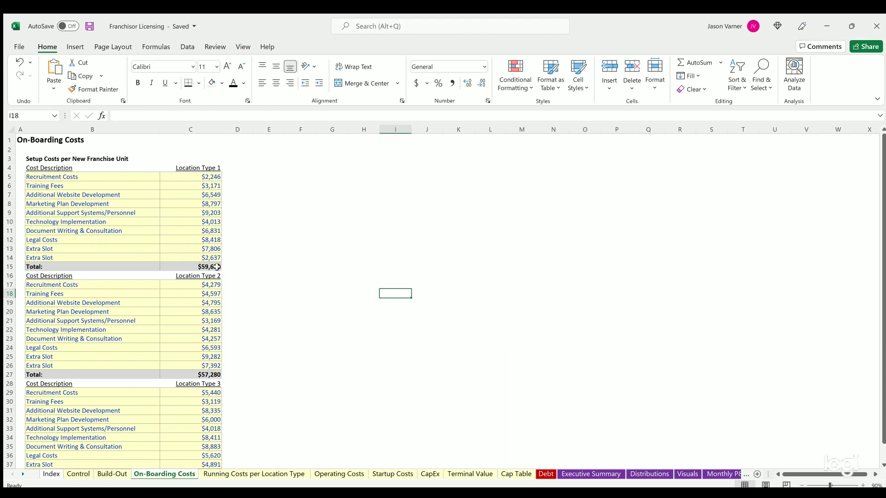
drag(193, 176, 190, 257)
drag(320, 243, 552, 248)
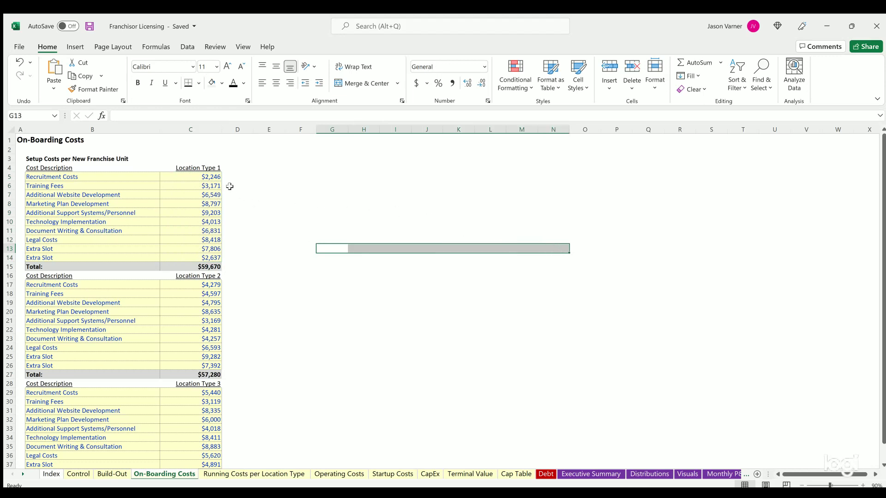
drag(208, 178, 192, 257)
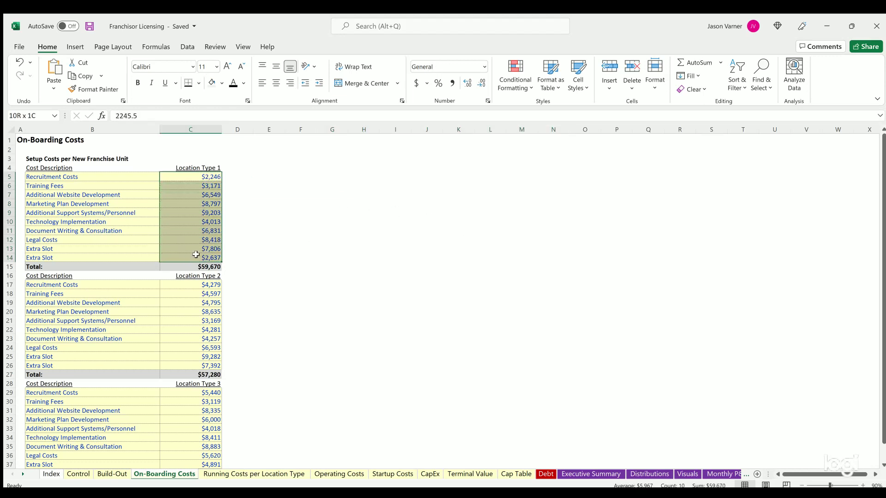
click(470, 257)
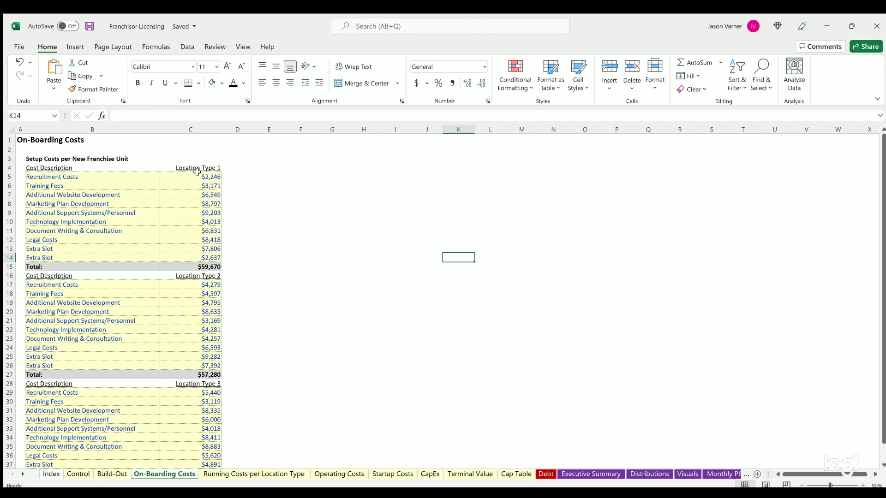
drag(197, 175, 194, 267)
click(194, 219)
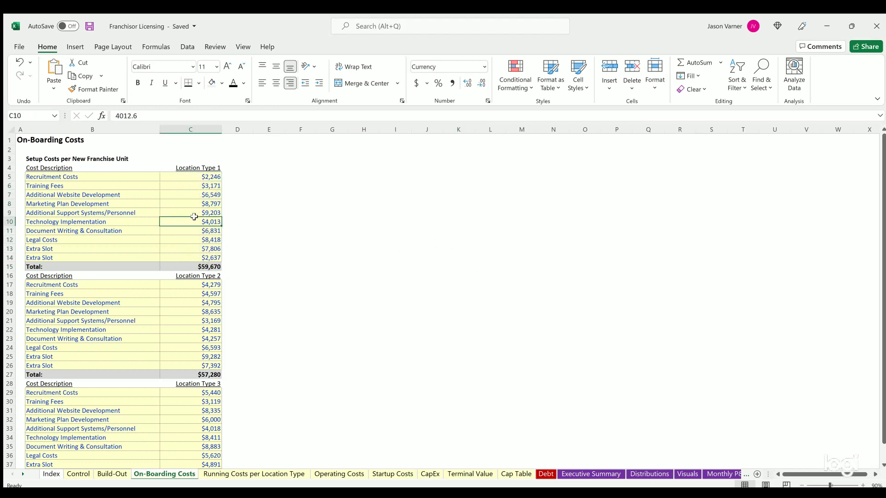
Look through the on-boarding cost tables for the other location types and return to Location Type 1
scroll(195, 255, down, 4)
click(192, 230)
click(181, 313)
click(195, 236)
scroll(196, 236, up, 4)
click(200, 235)
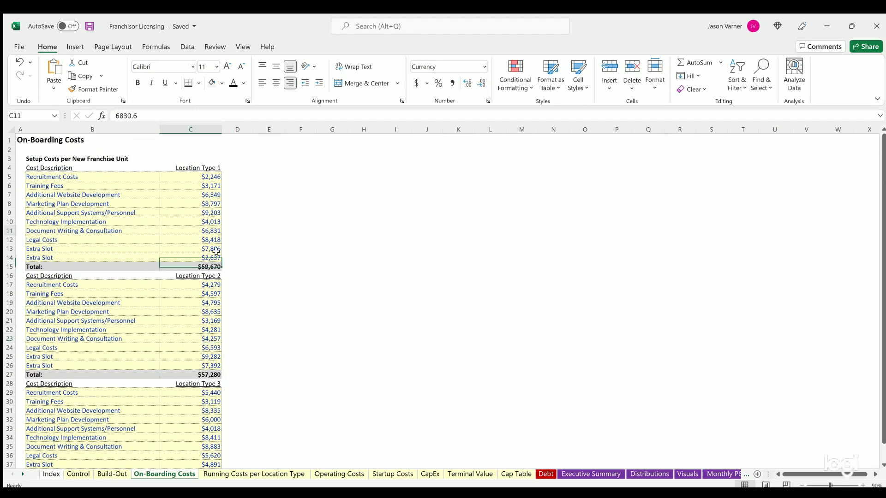
Open the Running Costs per Location Type sheet and examine the monthly costs for Location Types 1 and 2
click(251, 474)
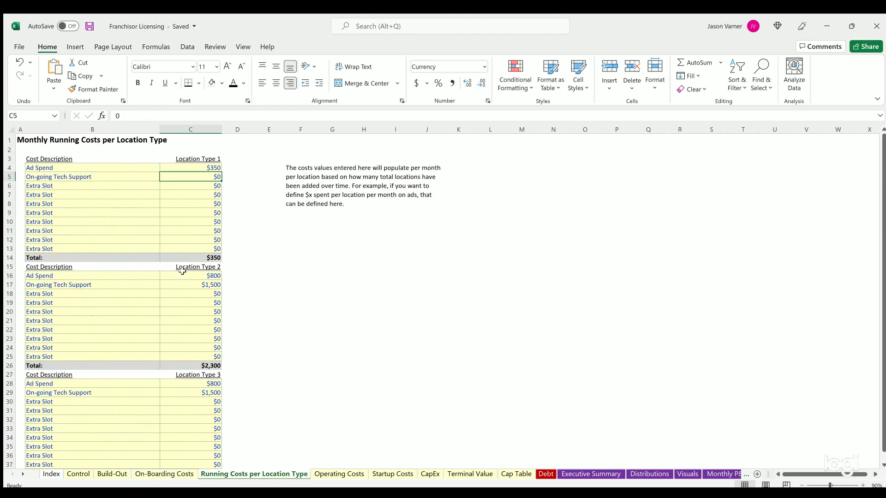
click(201, 167)
click(194, 194)
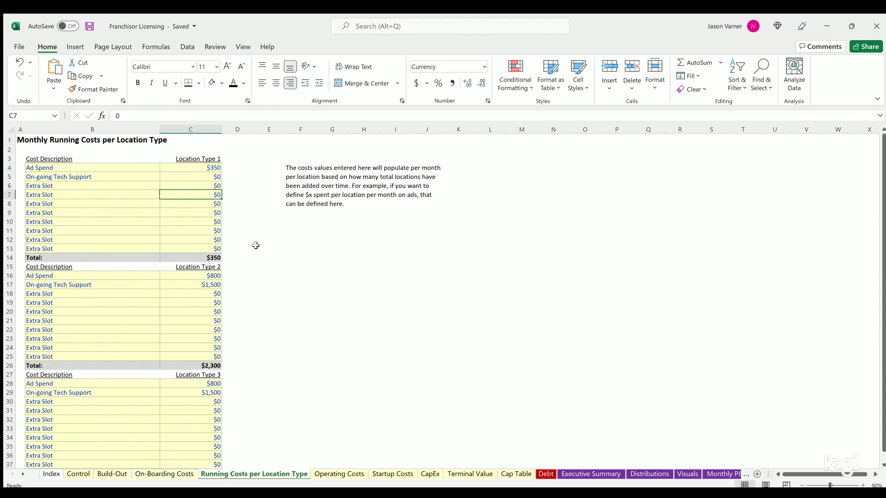
click(207, 167)
click(199, 190)
click(195, 282)
click(395, 311)
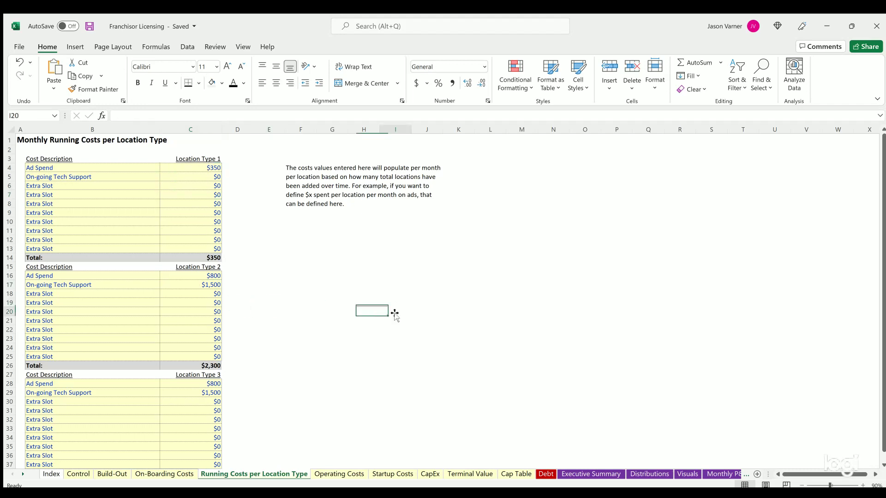
Review the Operating Costs sheet's fixed monthly costs by year, down to the rates that are a function of total monthly revenue
click(330, 474)
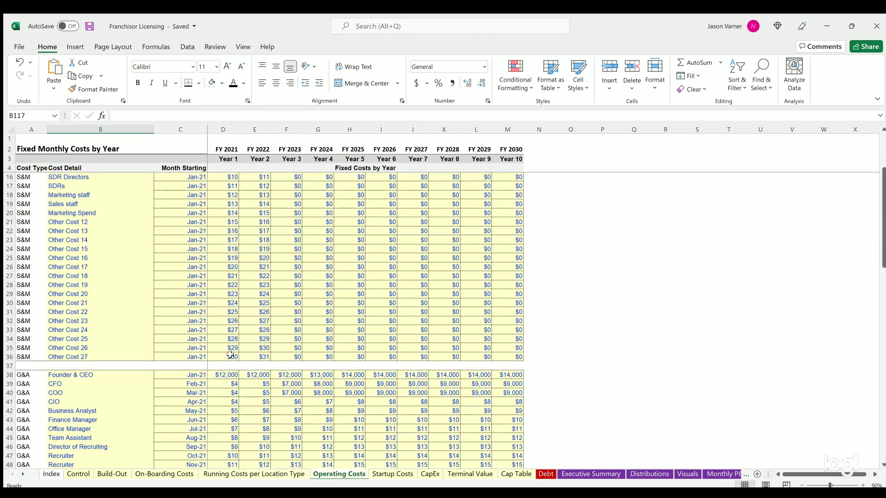
scroll(200, 268, up, 20)
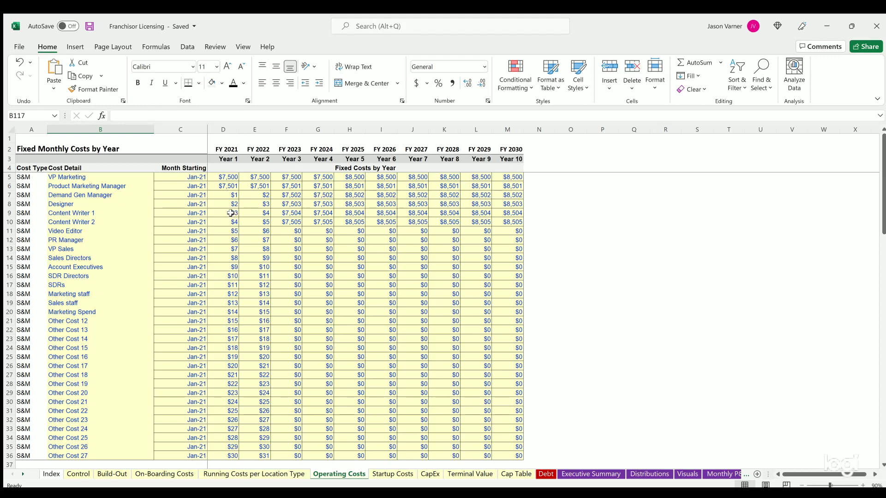
scroll(284, 245, down, 11)
scroll(284, 245, down, 20)
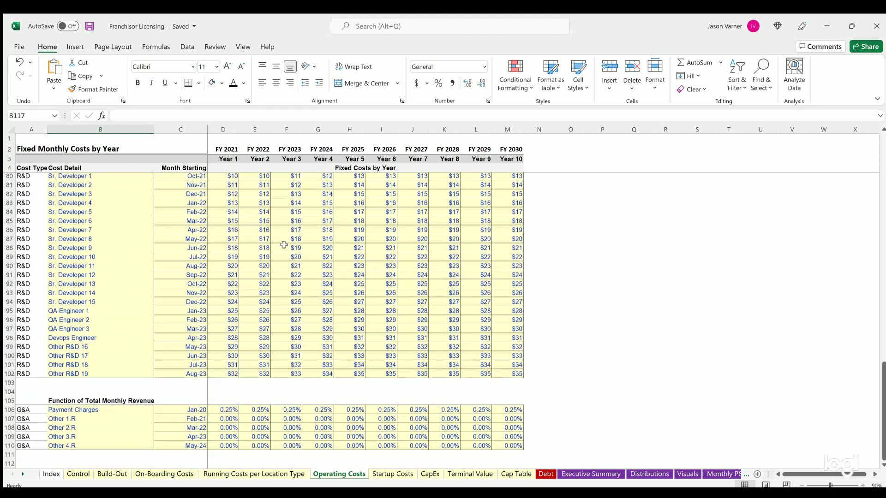
drag(226, 194, 499, 226)
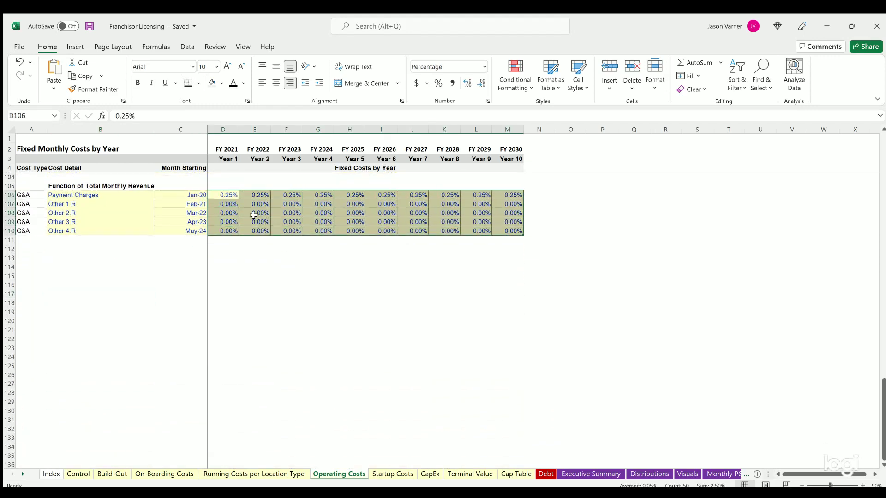
Examine the Operating Costs items that are a function of total monthly revenue, including their yearly rates, and check the starting months further up
click(229, 195)
drag(94, 195, 93, 226)
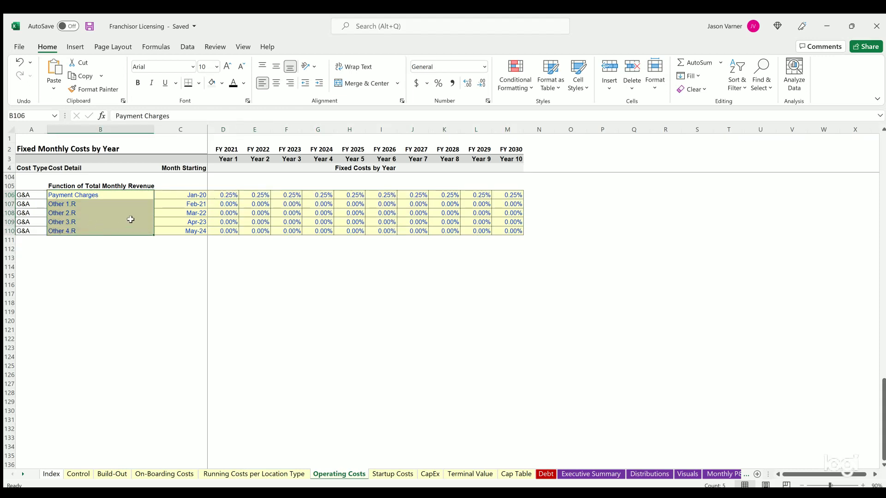
click(224, 193)
drag(223, 193, 261, 194)
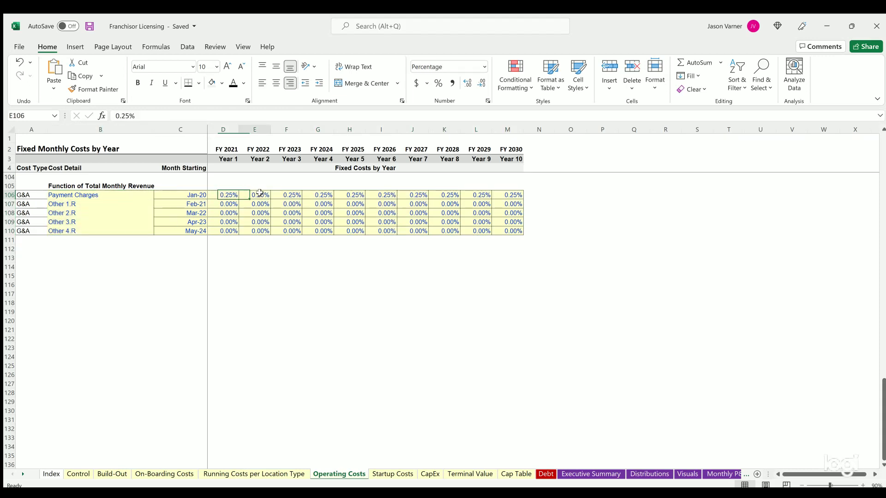
click(192, 194)
click(191, 203)
click(191, 212)
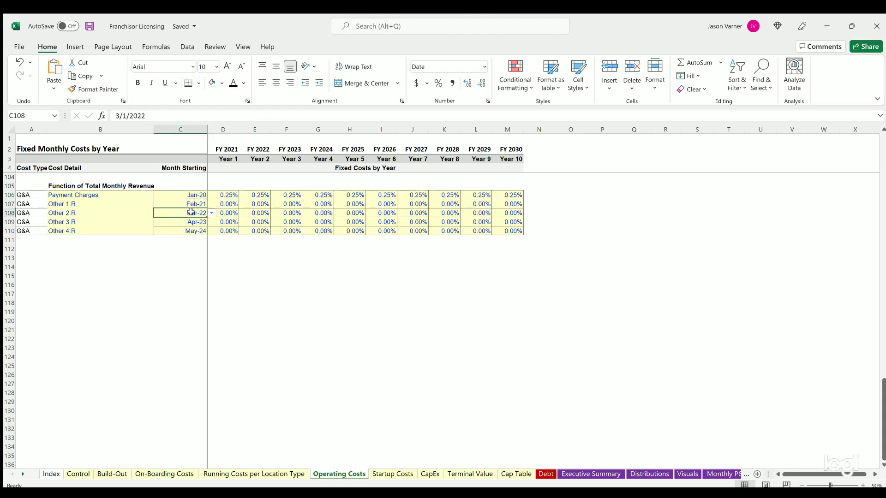
scroll(191, 212, up, 11)
scroll(191, 212, up, 7)
click(182, 194)
click(180, 229)
Open the Startup Costs sheet and examine the one-time cost amounts from Web Design down to Reserve
click(393, 474)
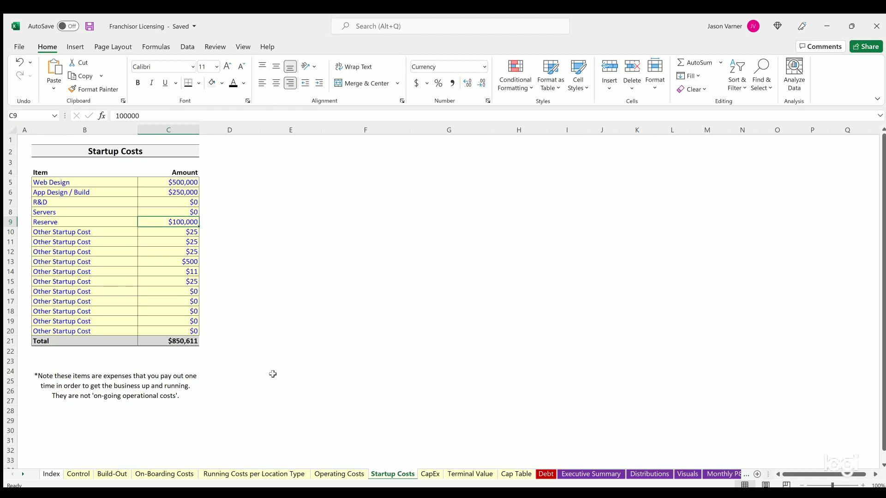
click(182, 226)
drag(183, 226, 176, 324)
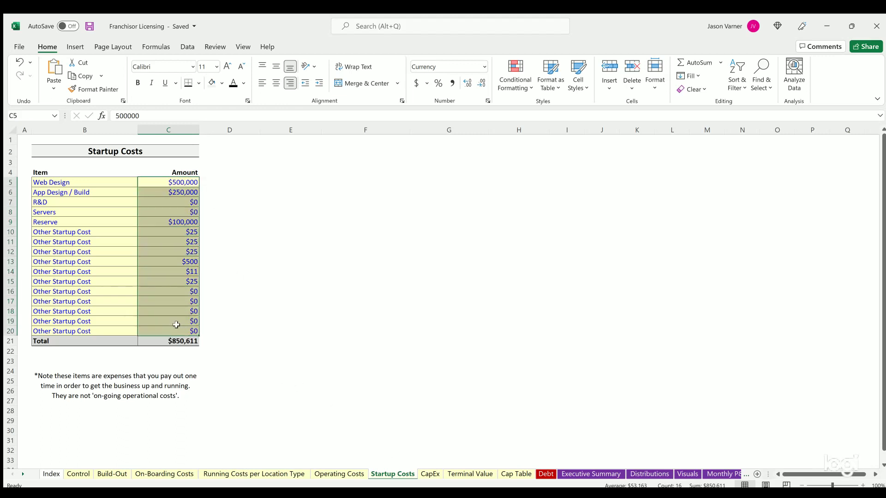
click(167, 180)
key(Down)
key(Down)
key(Down)
key(Down)
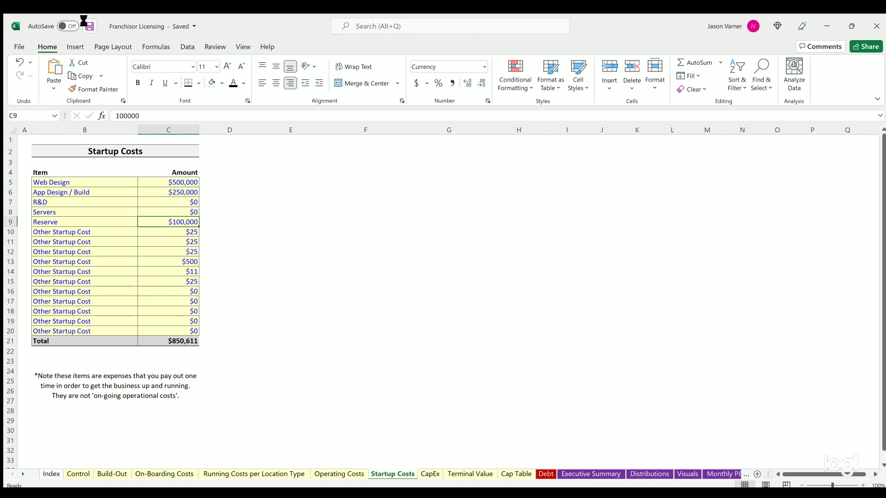
Go over the full list of startup cost amounts once more and save the workbook
drag(178, 181, 176, 330)
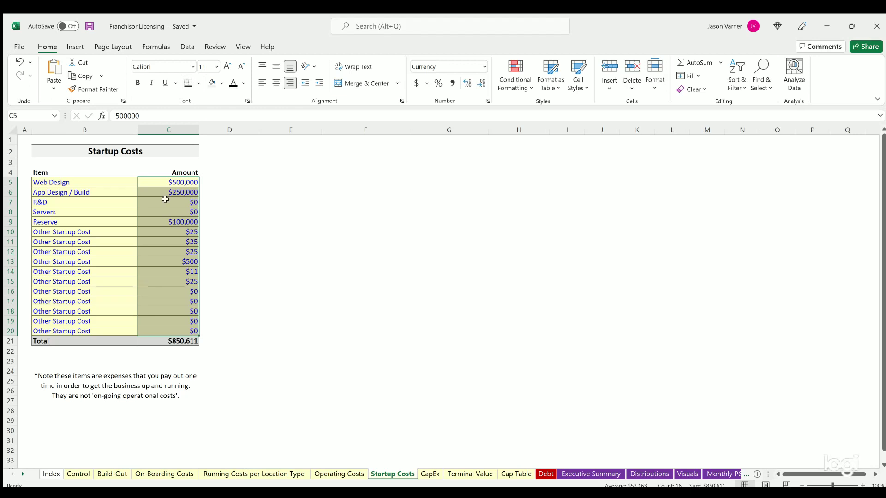
click(162, 183)
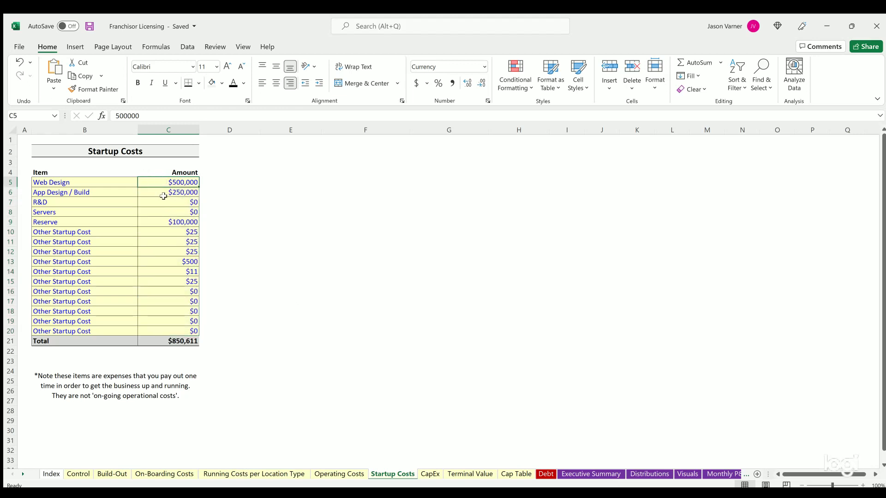
key(Down)
key(Down)
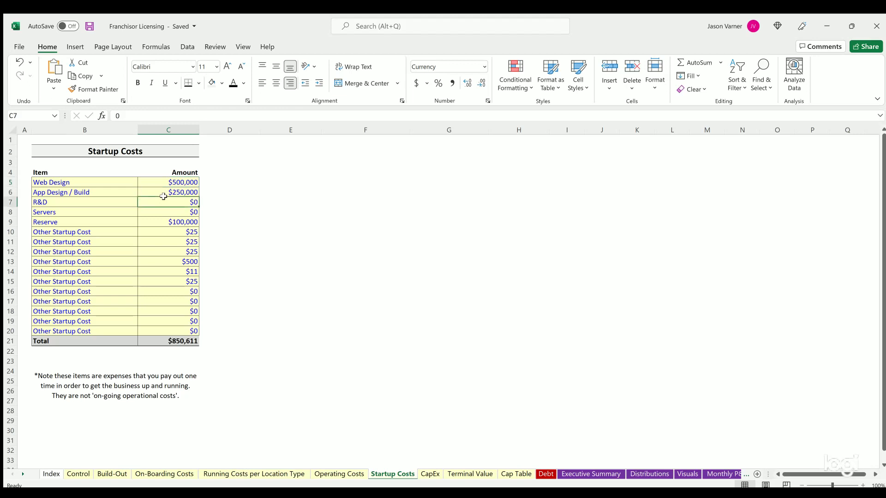
click(170, 220)
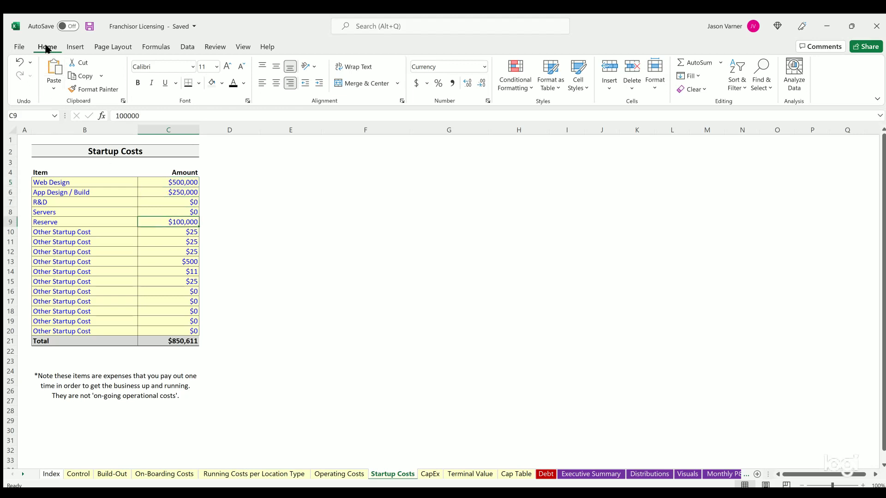
click(88, 25)
Open the CapEx sheet and examine the asset items with their cost basis and month of expenditure
click(430, 474)
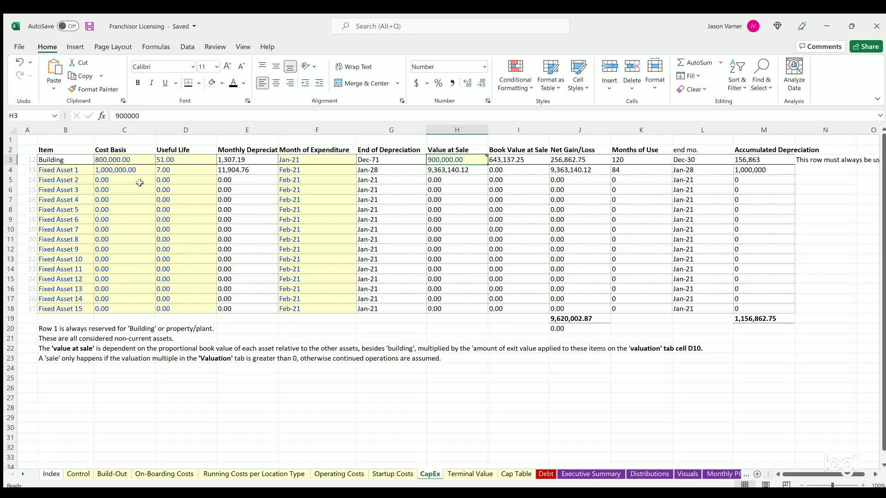
drag(71, 170, 51, 307)
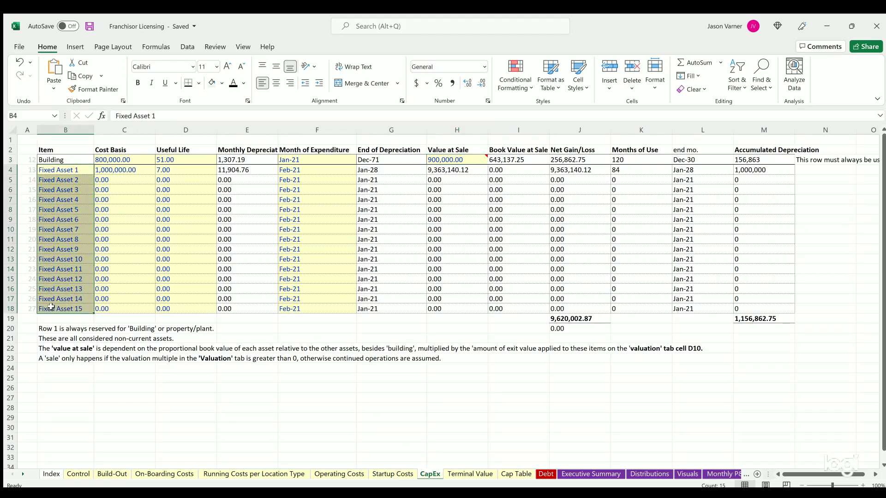
click(67, 159)
click(106, 157)
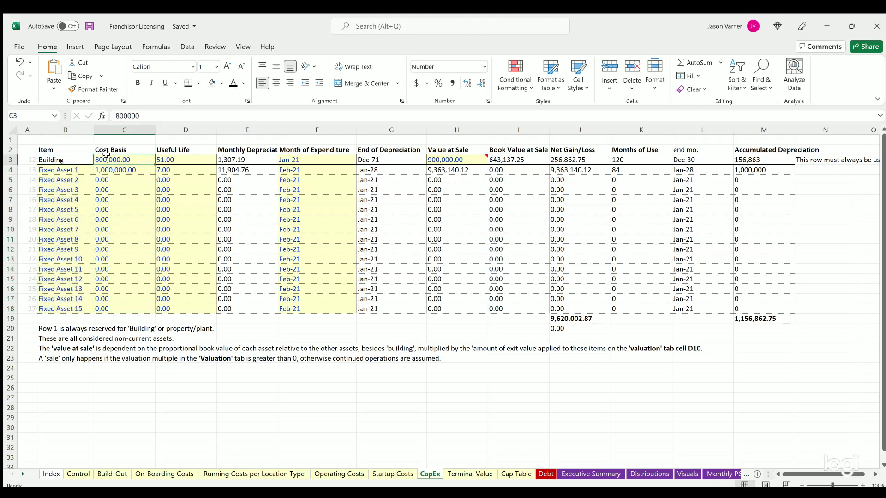
drag(116, 169, 118, 299)
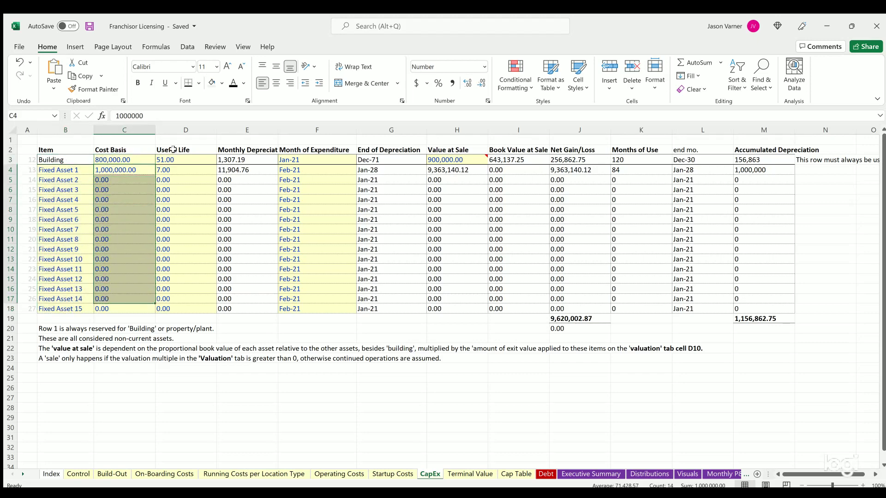
drag(300, 159, 296, 281)
click(304, 220)
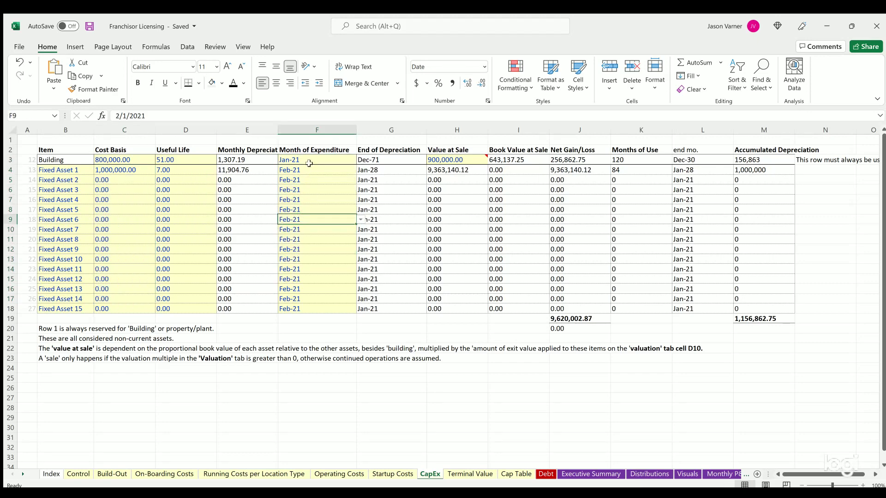
click(119, 159)
click(119, 171)
click(112, 210)
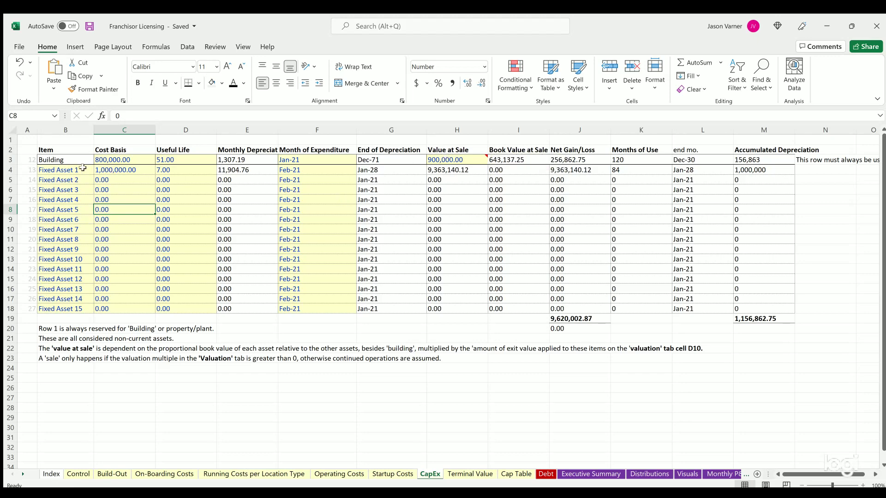
Examine the Building row through its book value at sale, plus the fixed assets' value at sale and net gain/loss
drag(67, 160, 447, 158)
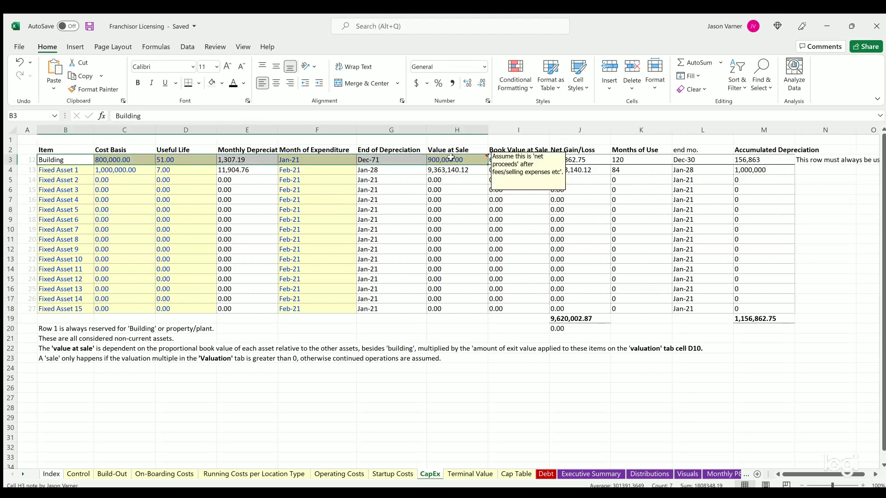
drag(450, 170, 451, 259)
drag(571, 169, 572, 279)
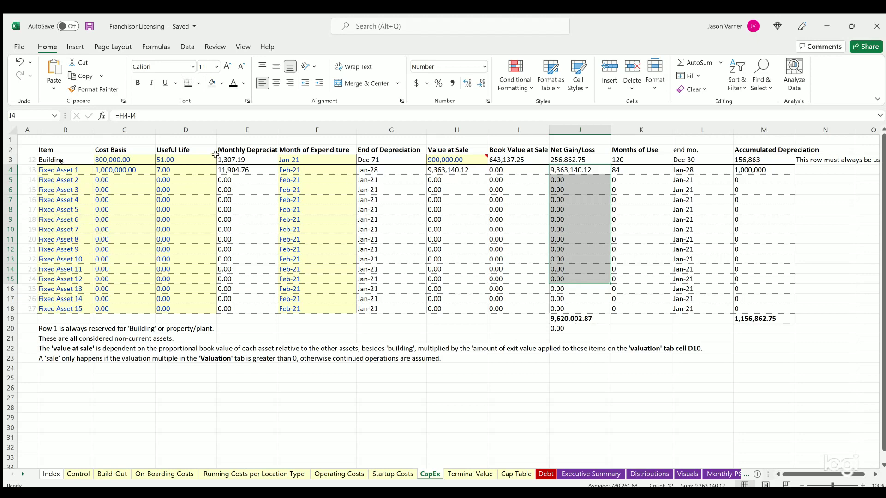
drag(55, 157, 513, 160)
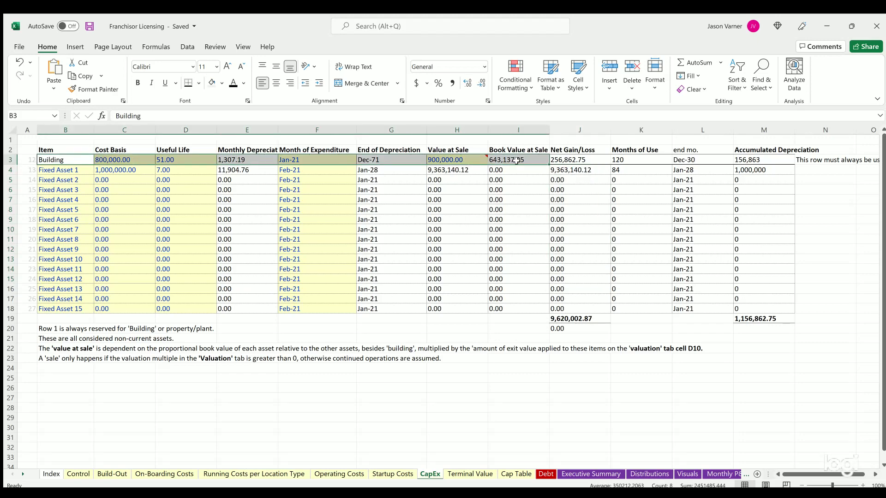
click(565, 256)
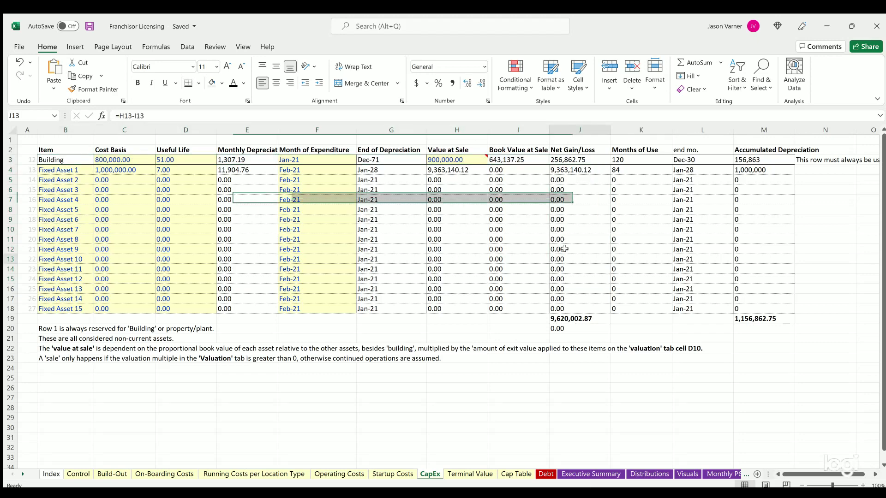
click(568, 170)
click(568, 209)
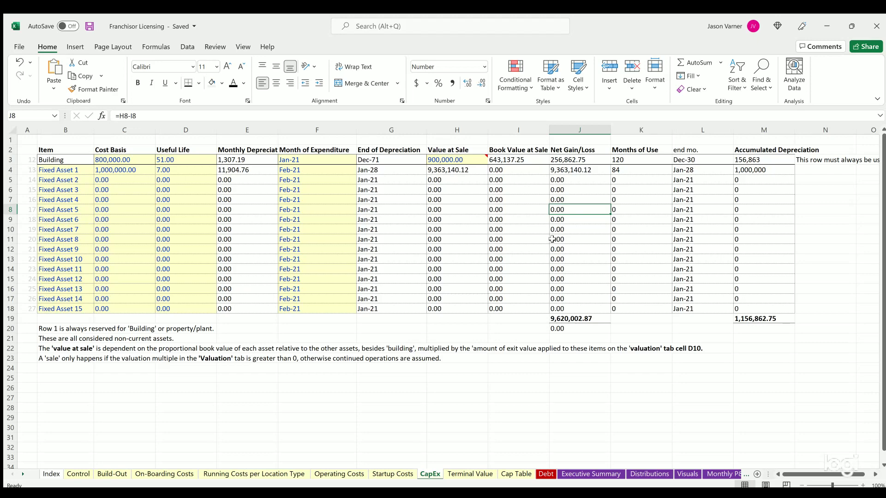
Open the Terminal Value sheet and examine the extraordinary income percentage and the remaining amount applied to CapEx items
click(471, 474)
click(352, 212)
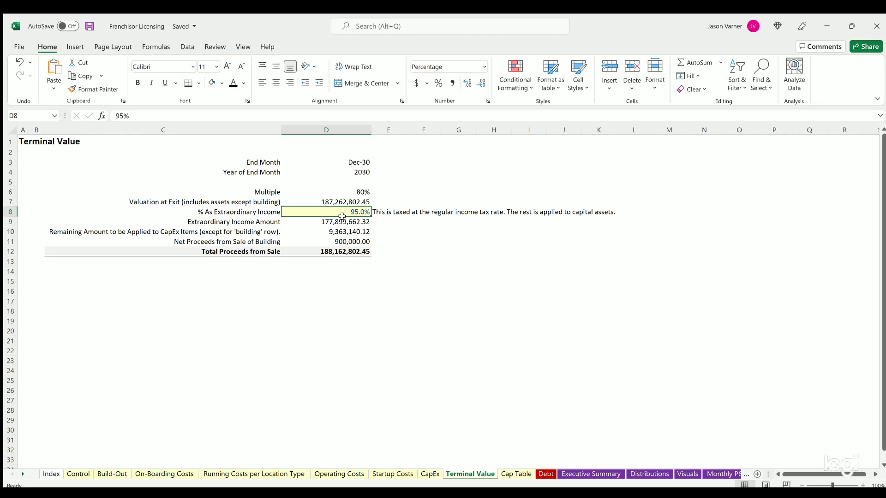
click(351, 229)
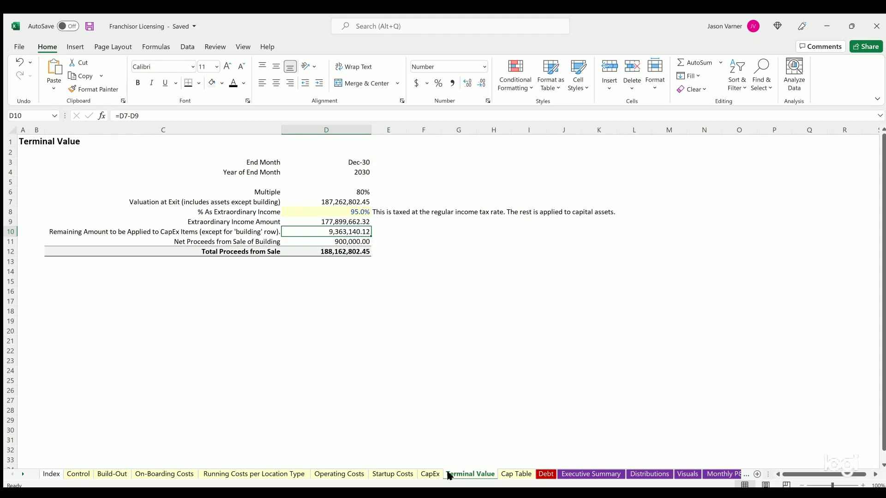
Recheck the fixed assets' net gain/loss and months of expenditure on the CapEx sheet, and return to Terminal Value
click(430, 475)
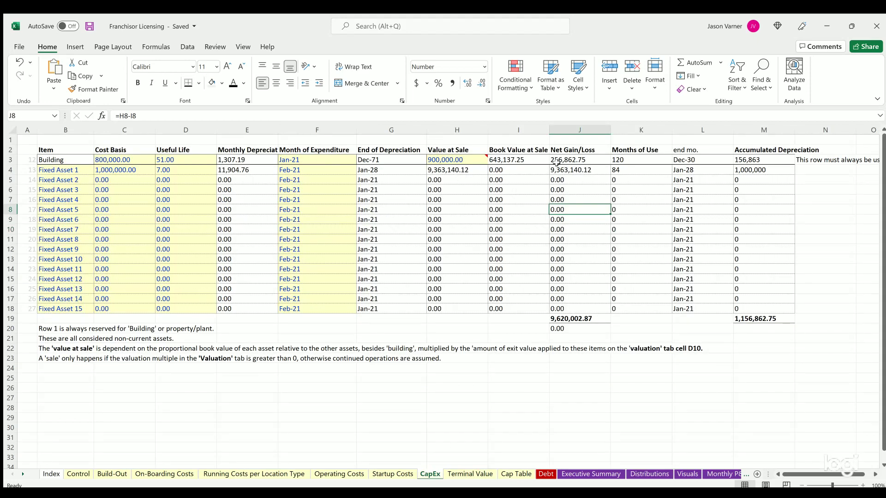
drag(565, 169, 569, 287)
click(573, 168)
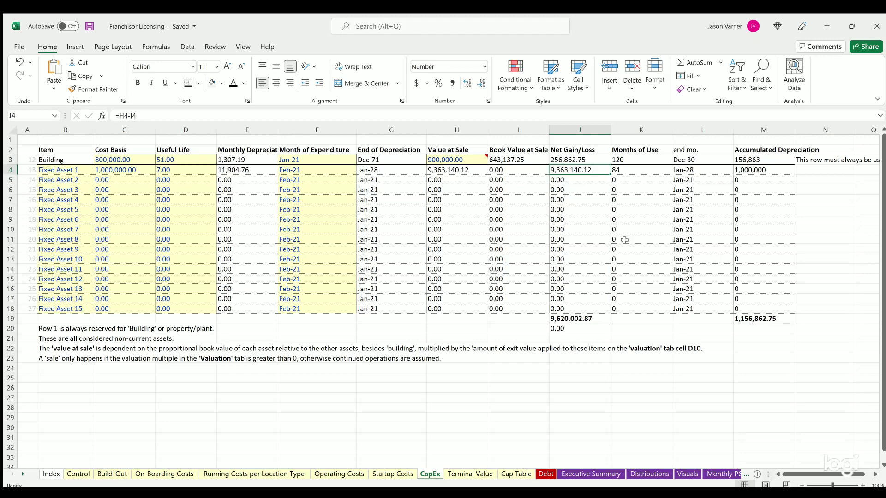
drag(309, 166, 298, 308)
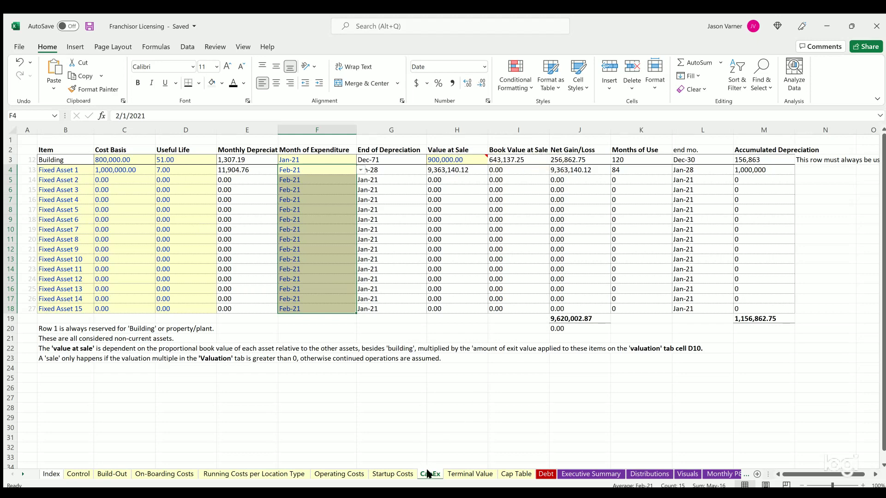
click(463, 474)
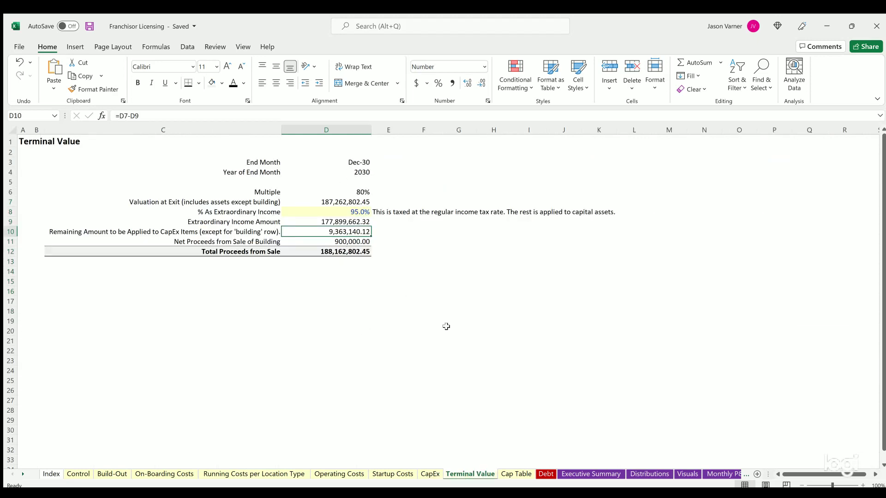
Open the Cap Table sheet and examine the total equity required, total shares, share class split and the outside investor list
click(514, 475)
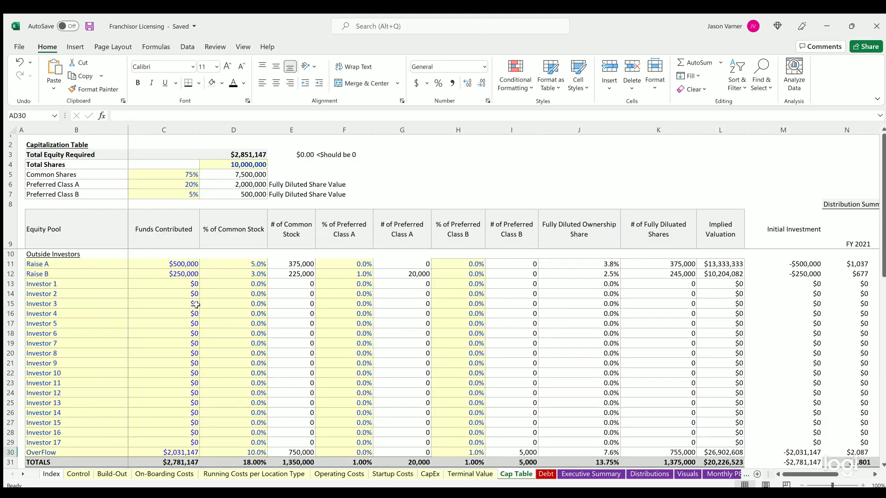
click(241, 152)
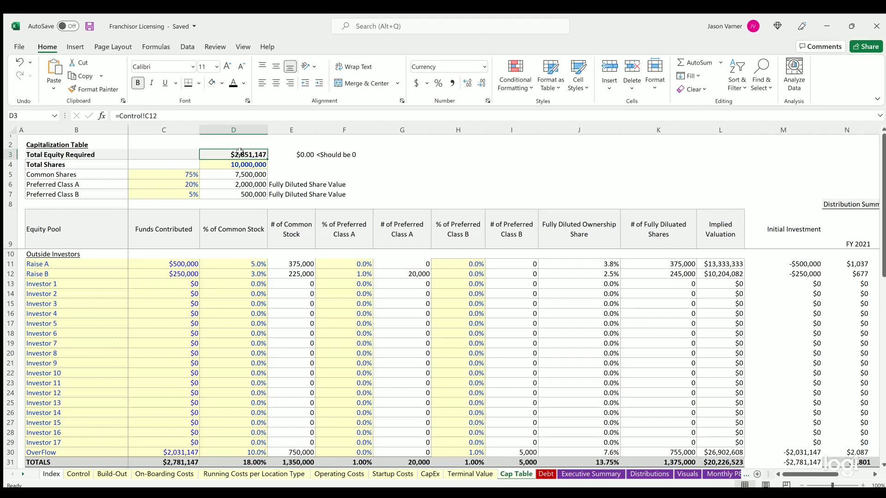
click(235, 164)
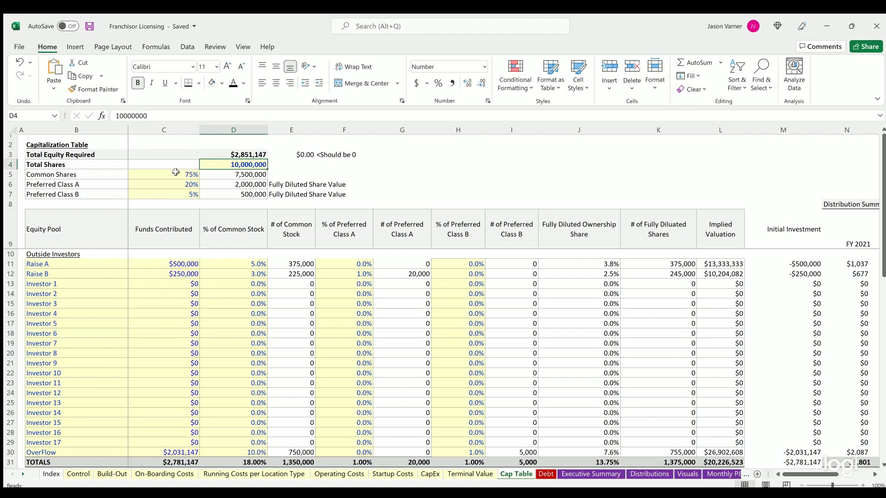
drag(68, 174, 74, 183)
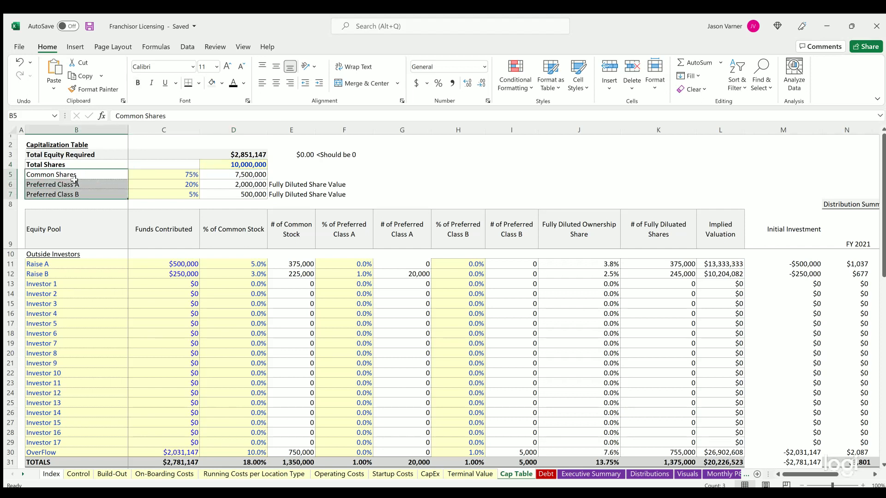
click(74, 193)
drag(181, 174, 234, 162)
click(234, 164)
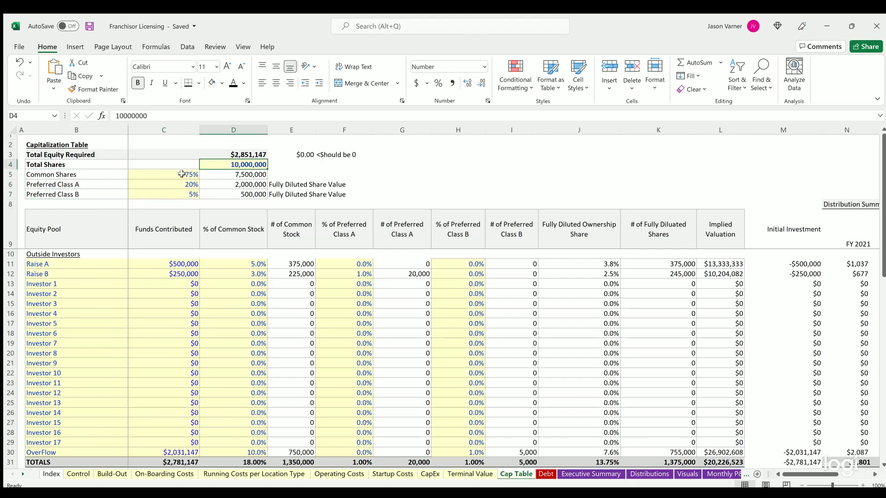
drag(180, 173, 176, 192)
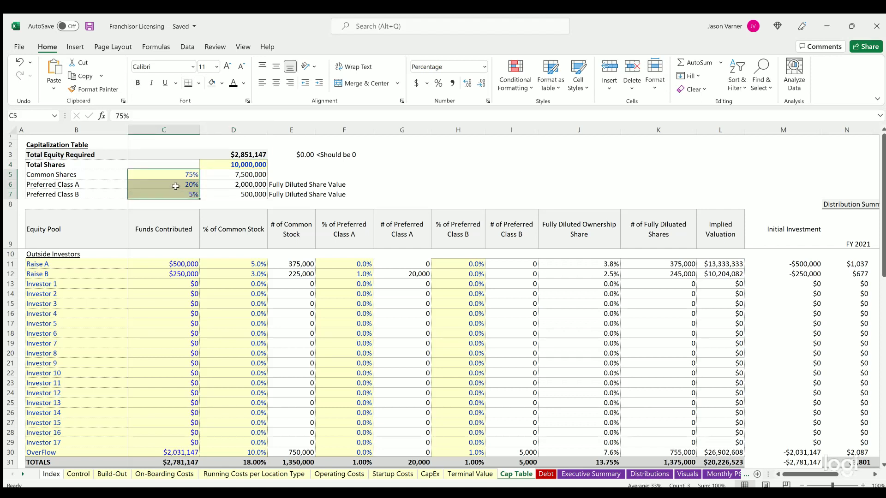
click(246, 162)
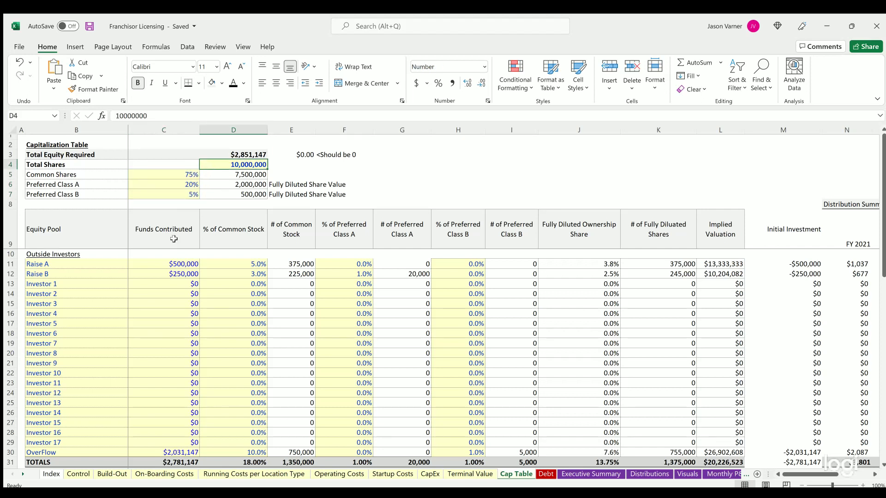
drag(45, 265, 36, 452)
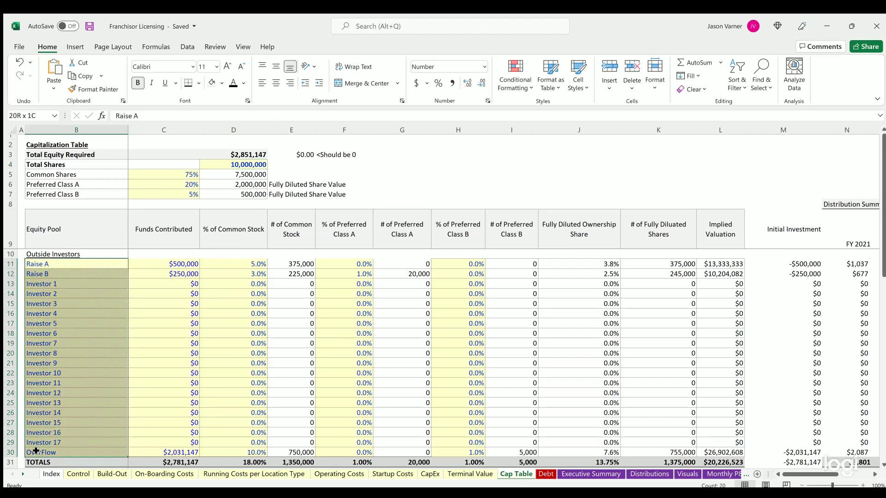
Examine the outside investors' input columns on the Cap Table: names, funds contributed, and percentages of Common, Preferred Class A and Class B
drag(36, 451, 36, 451)
drag(185, 264, 185, 363)
drag(236, 262, 216, 334)
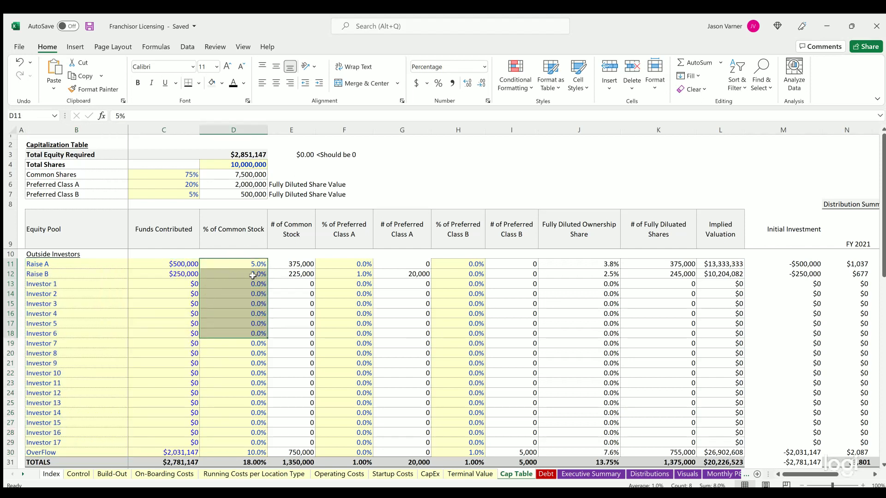
drag(346, 261, 341, 304)
click(460, 261)
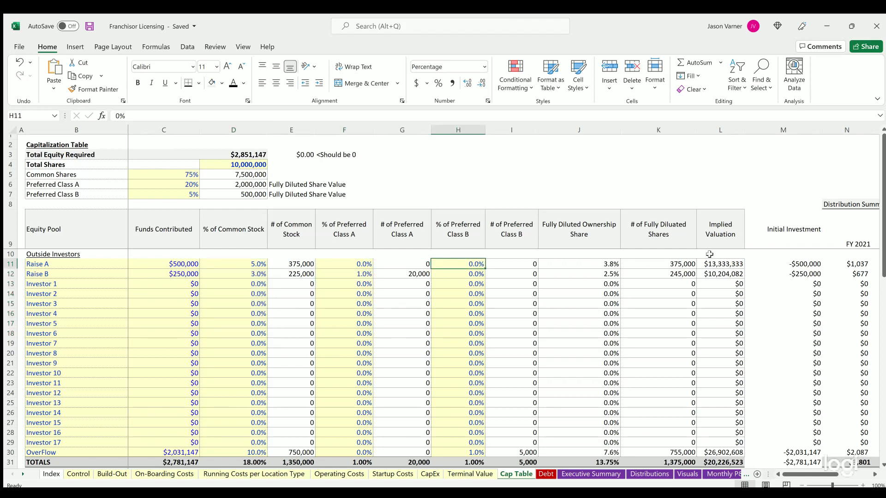
Examine the outside investors' fully diluted ownership share and share count, and inspect Raise A's implied valuation formula
drag(599, 263, 580, 403)
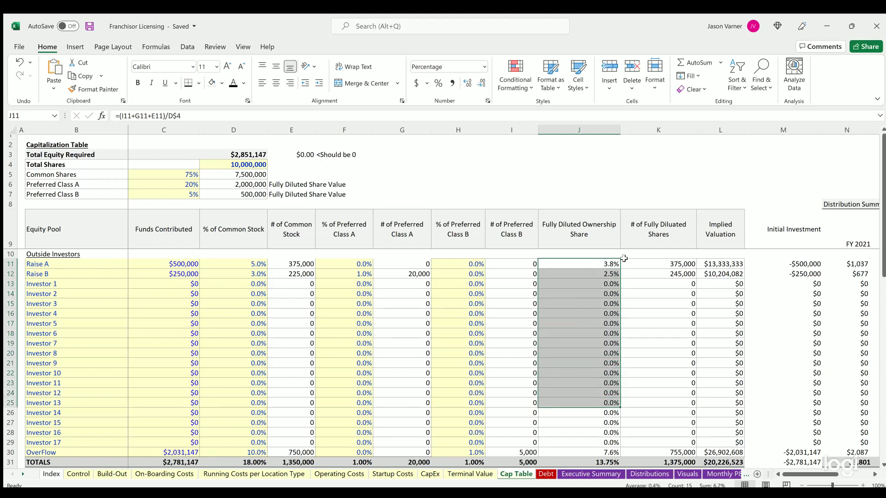
drag(678, 267, 679, 313)
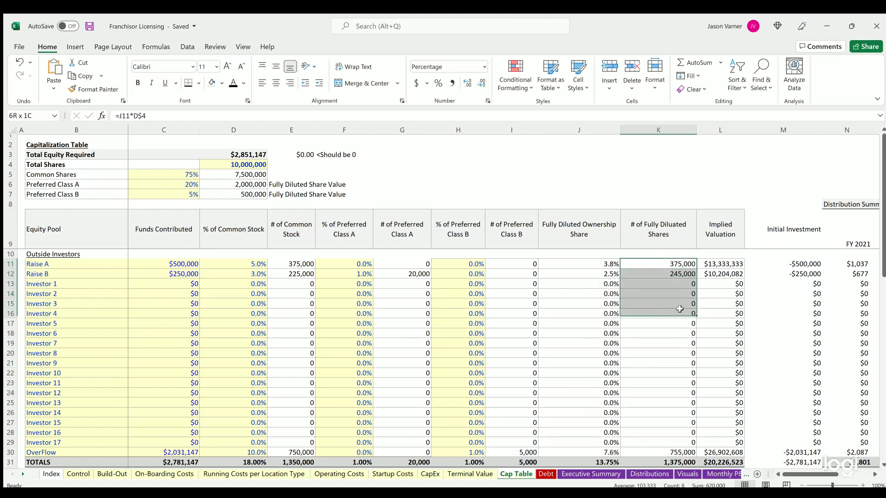
click(723, 263)
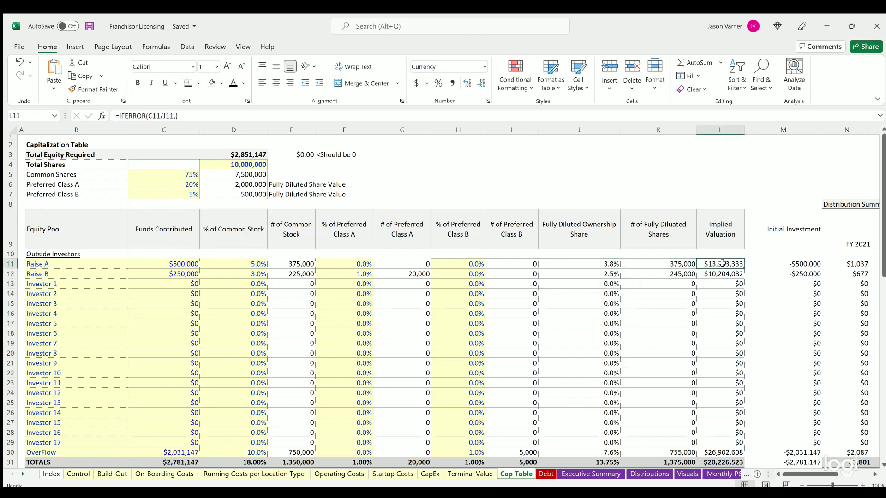
double_click(723, 263)
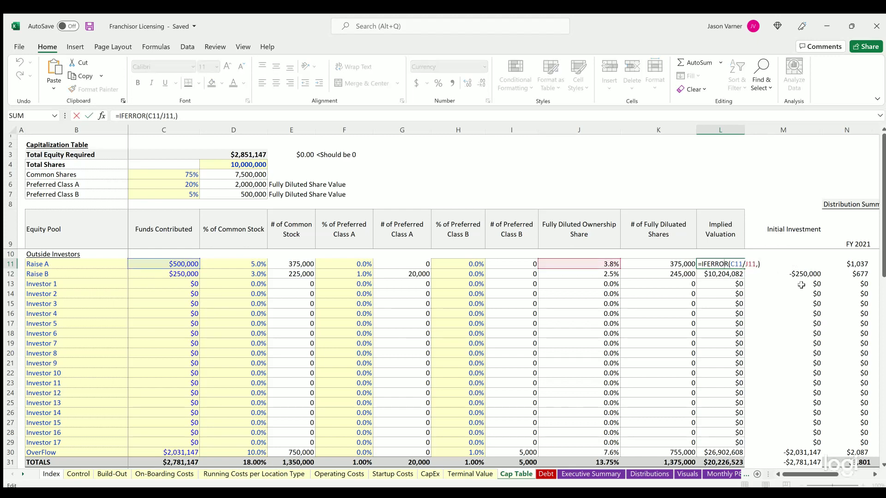
key(Return)
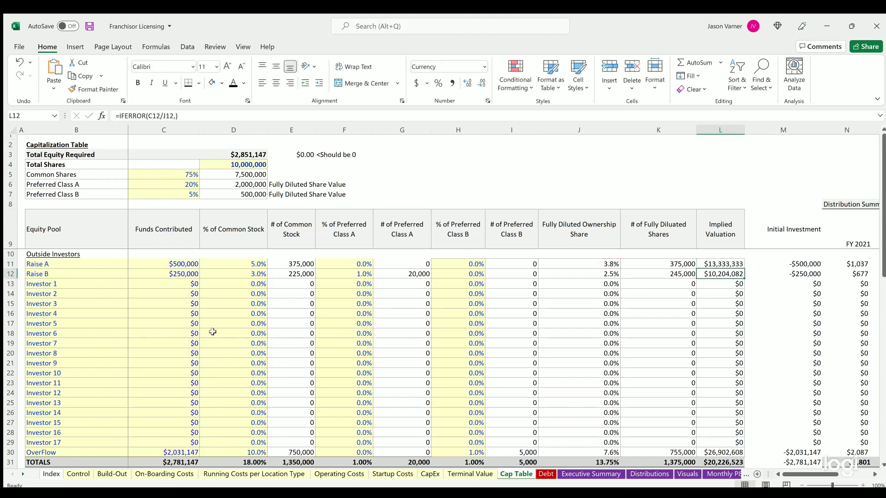
Inspect the OverFlow row's funds contributed formula and the cells it references, leave it as is, and save the workbook
click(175, 450)
double_click(175, 450)
scroll(169, 331, down, 4)
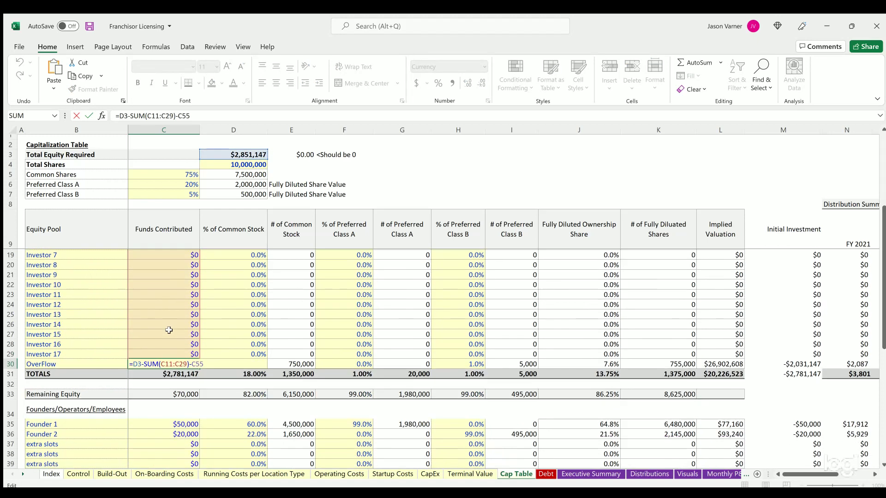
scroll(163, 277, down, 5)
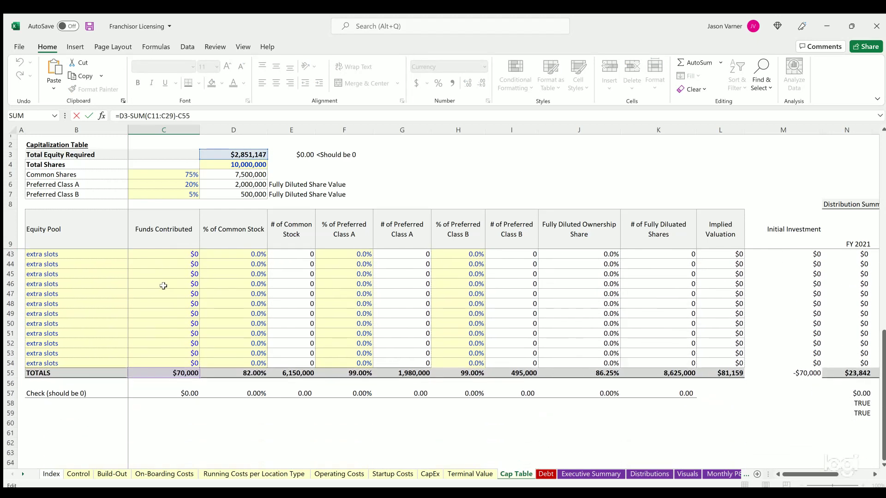
scroll(164, 291, up, 4)
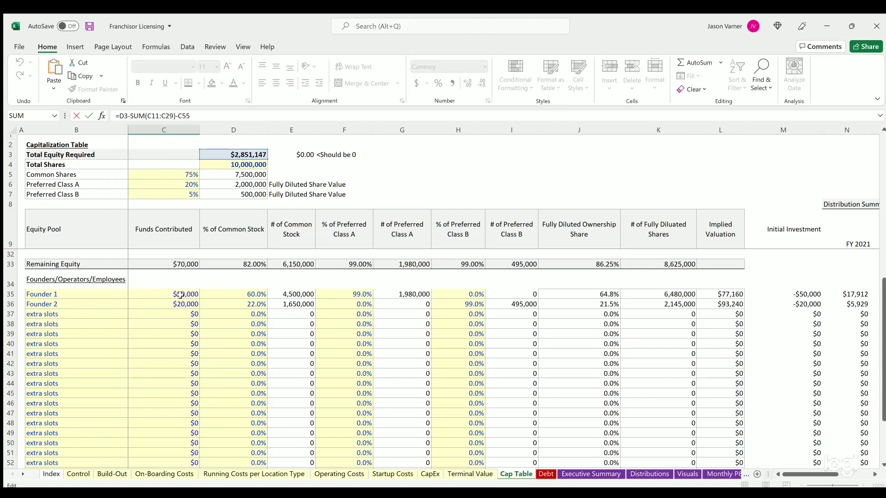
scroll(180, 295, down, 2)
scroll(185, 293, up, 9)
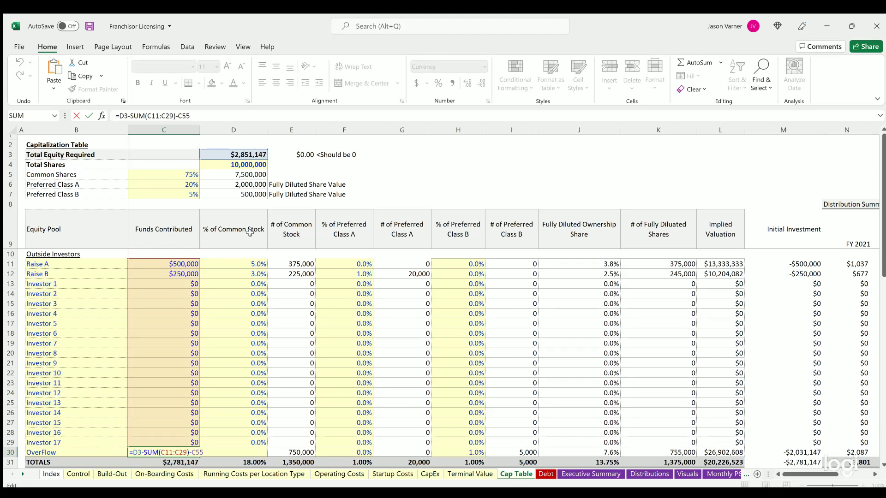
key(Return)
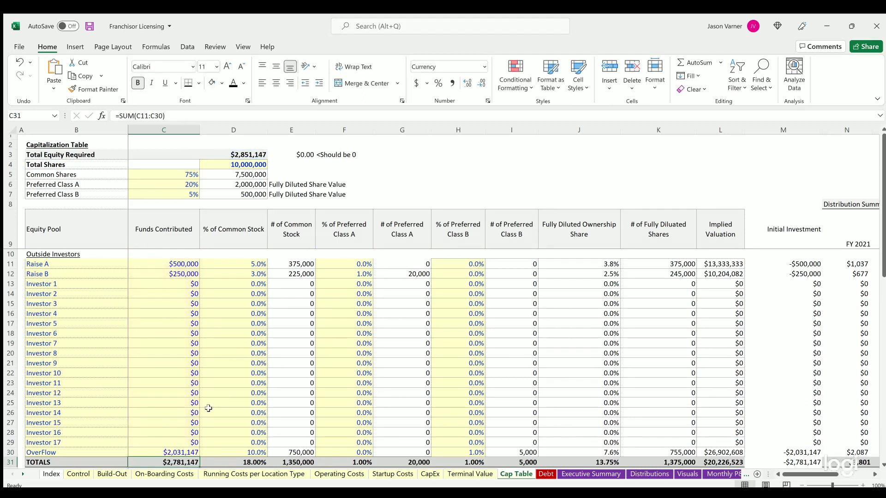
click(180, 447)
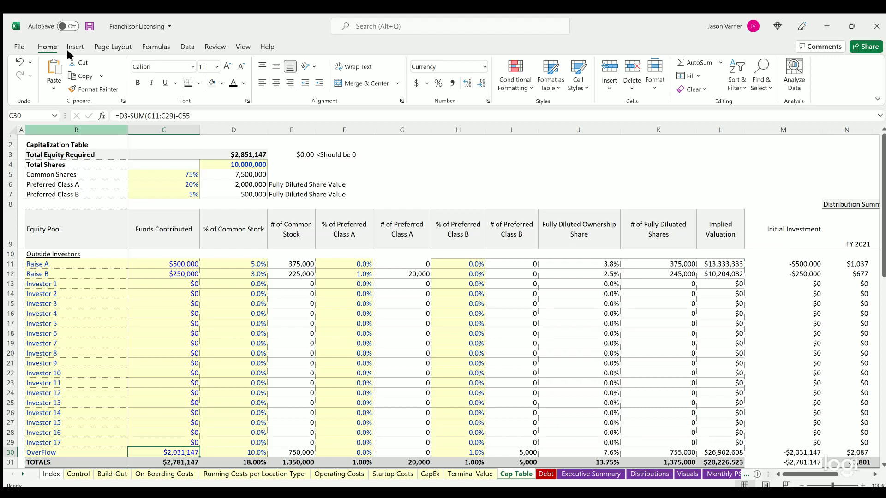
click(87, 26)
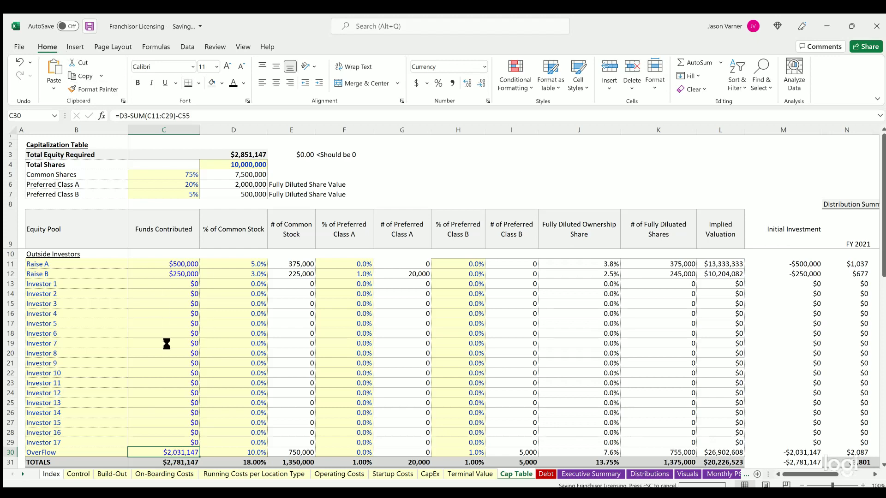
Compare OverFlow's percentage of common stock with the outside investor totals and the Remaining Equity row
scroll(180, 317, down, 8)
scroll(175, 328, up, 4)
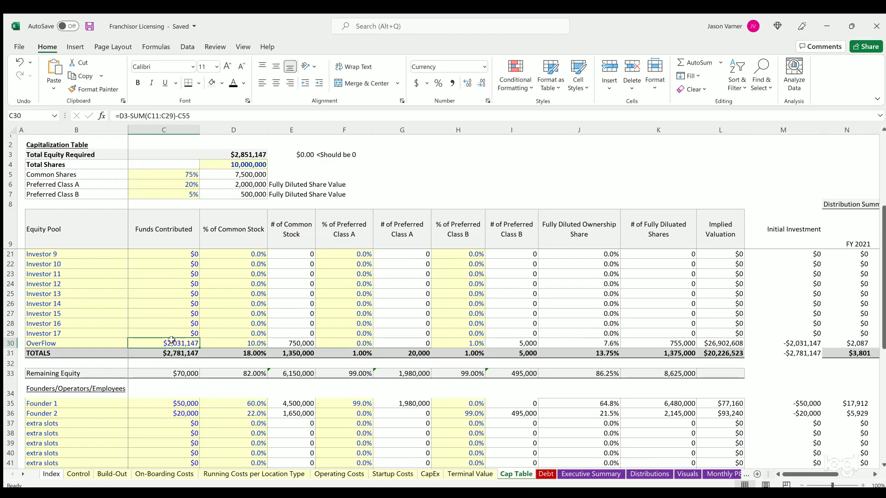
click(230, 340)
scroll(166, 329, down, 4)
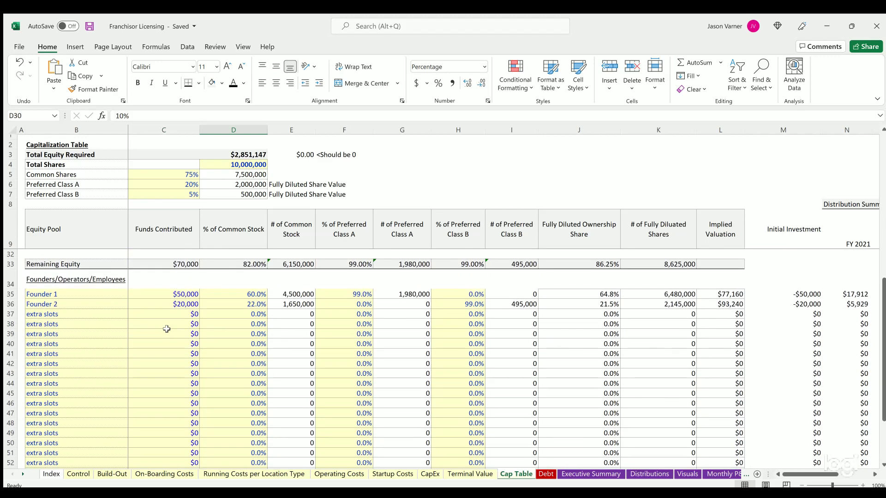
scroll(169, 318, up, 4)
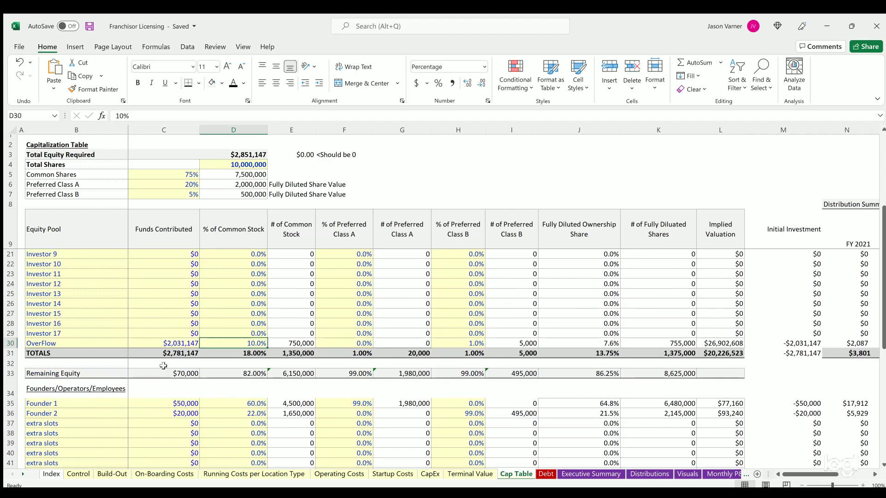
Examine the Founders/Operators/Employees section's funds contributed and stock percentages, including the extra slots, against the Remaining Equity row
scroll(164, 368, down, 4)
drag(166, 304, 169, 373)
click(212, 314)
key(Right)
key(Right)
key(Right)
key(Right)
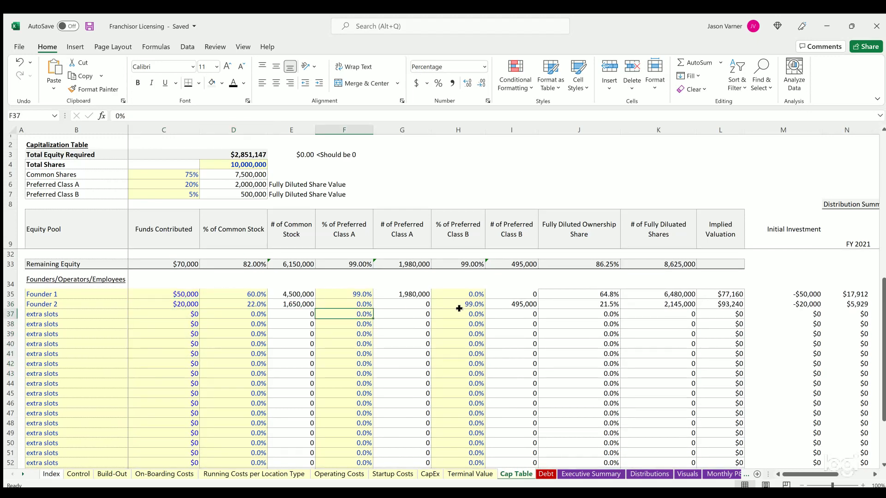
scroll(466, 368, up, 4)
scroll(226, 371, down, 4)
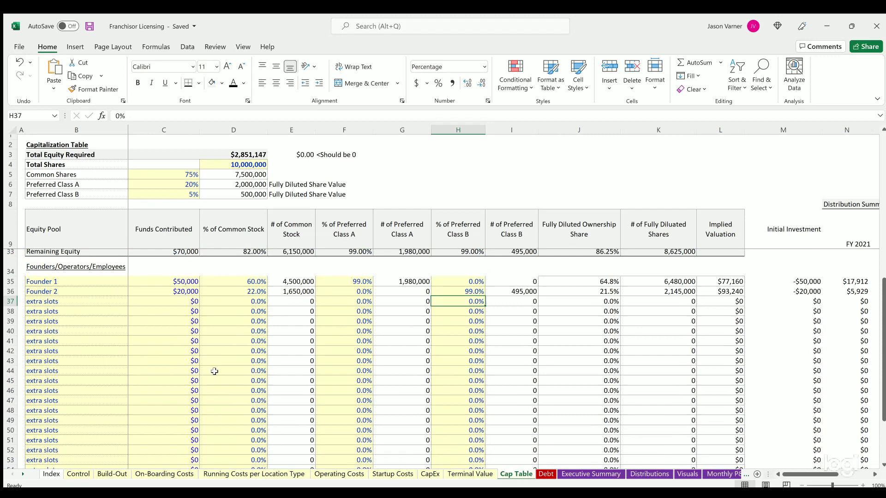
scroll(212, 372, up, 4)
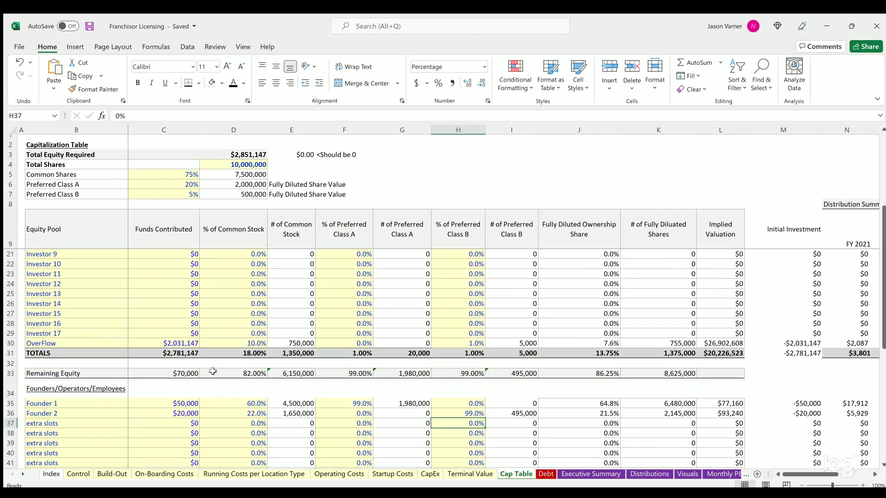
Examine the annual Distribution Summary from initial investment through FY 2030 and the IRR column for the outside investors
drag(800, 474, 833, 475)
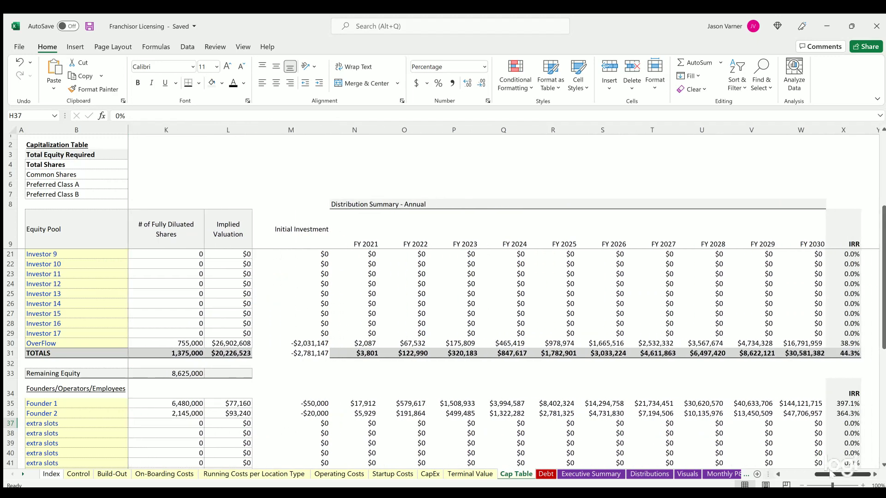
drag(304, 230, 793, 300)
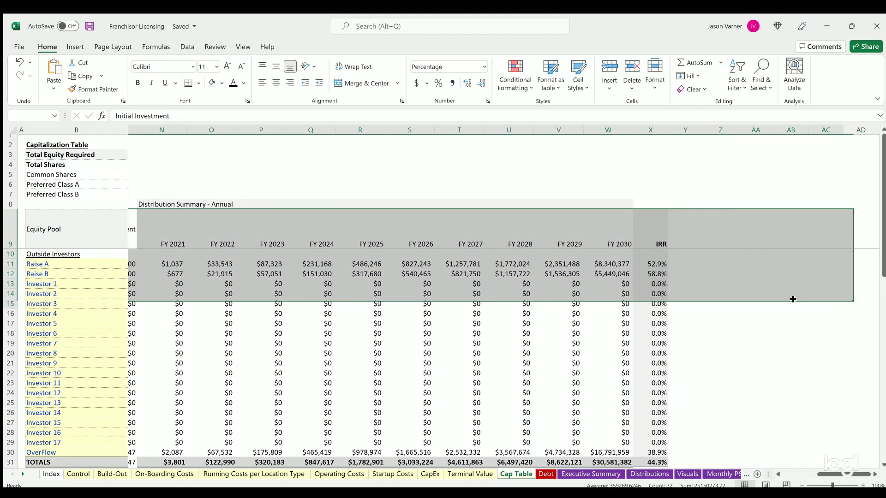
click(552, 264)
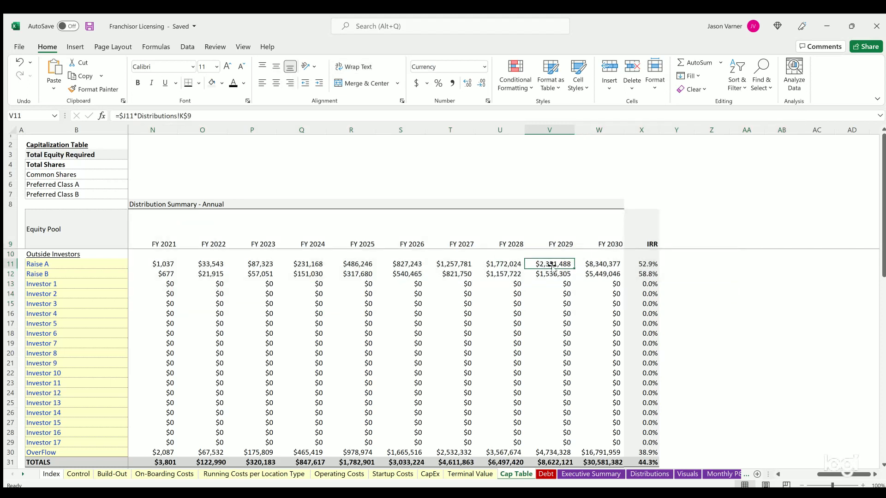
click(550, 273)
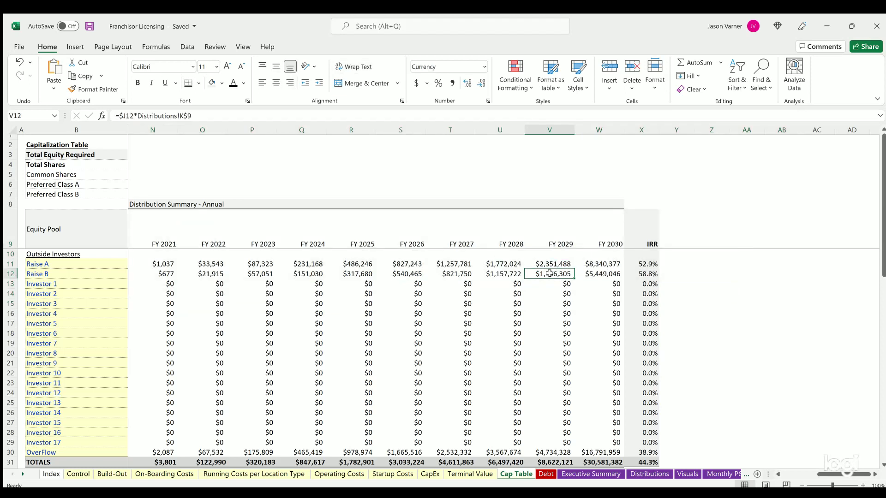
click(644, 273)
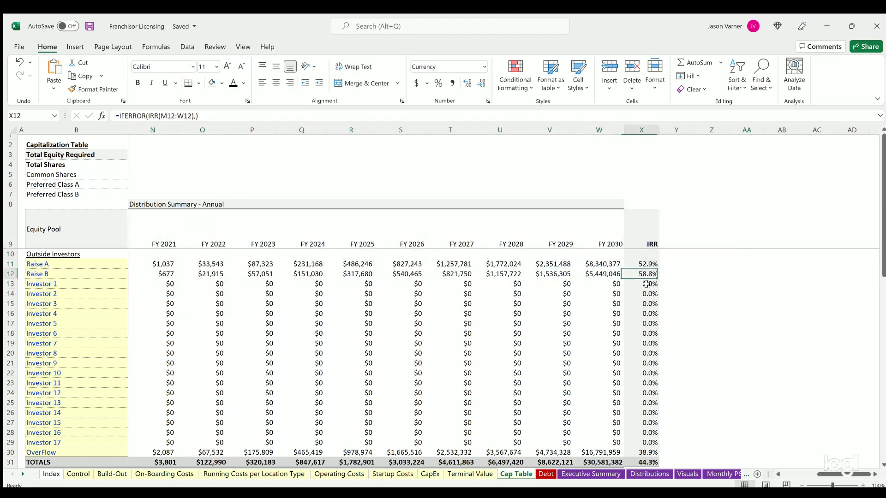
click(644, 343)
Examine the founders' distributions, IRR, totals and check rows, return to the start of the Cap Table, and save the workbook
scroll(642, 360, down, 7)
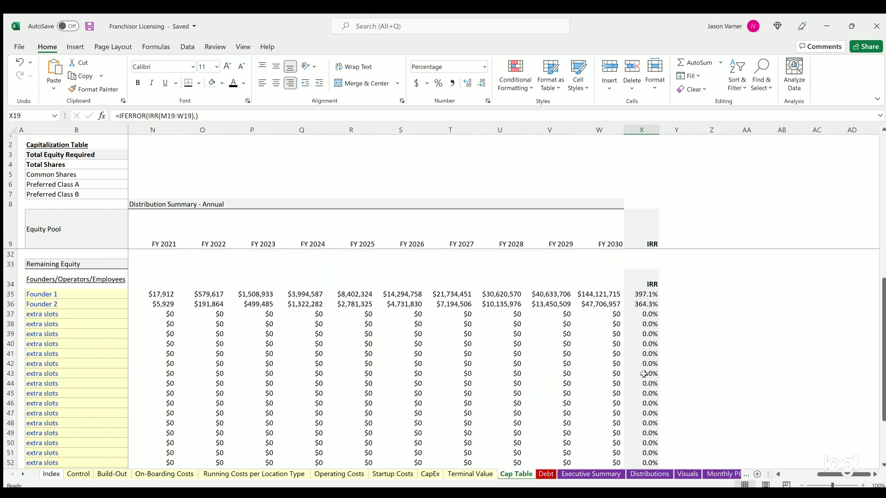
scroll(643, 362, down, 4)
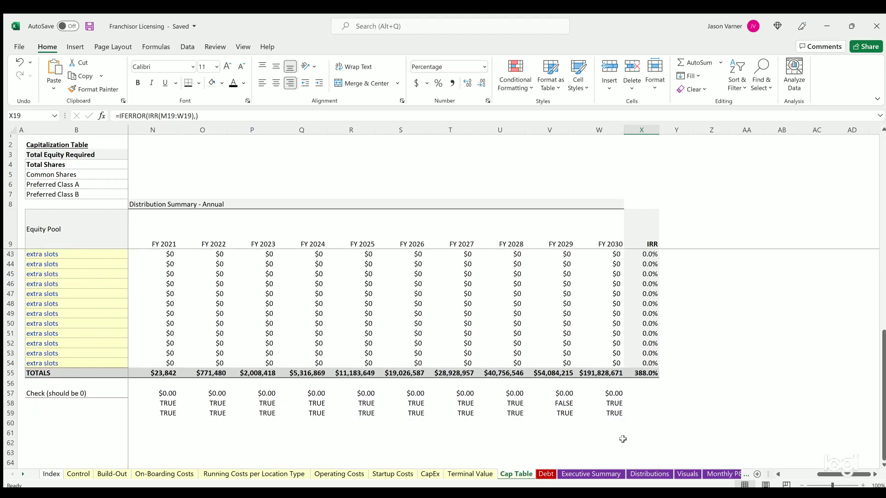
click(786, 475)
scroll(221, 339, up, 11)
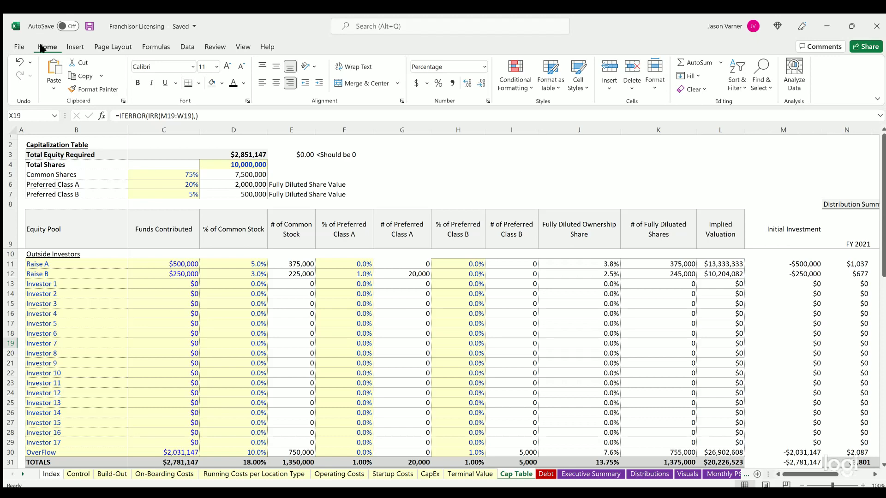
click(90, 26)
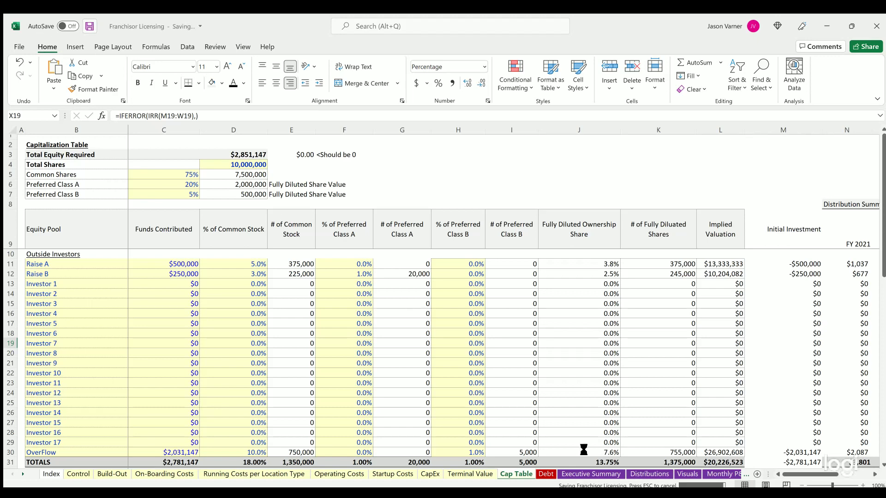
Open the Debt sheet and examine the financed amount, loan term and payback month inputs of the debt schedule
click(546, 473)
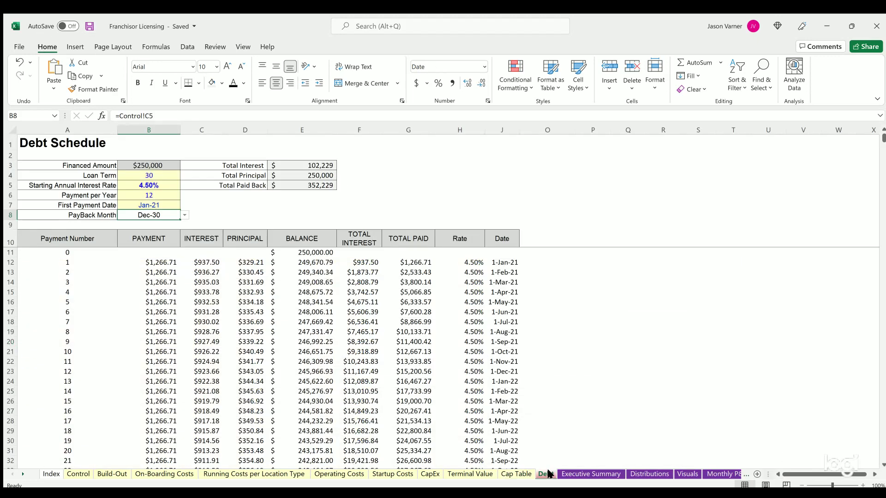
click(155, 166)
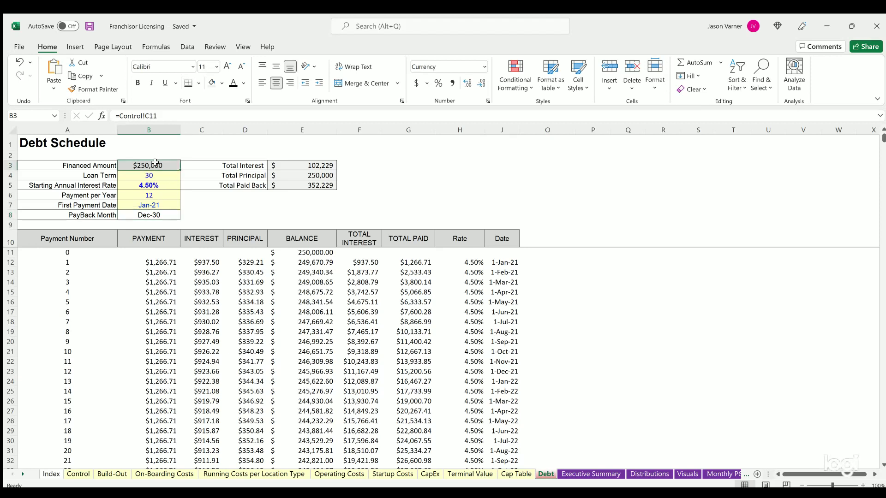
click(155, 176)
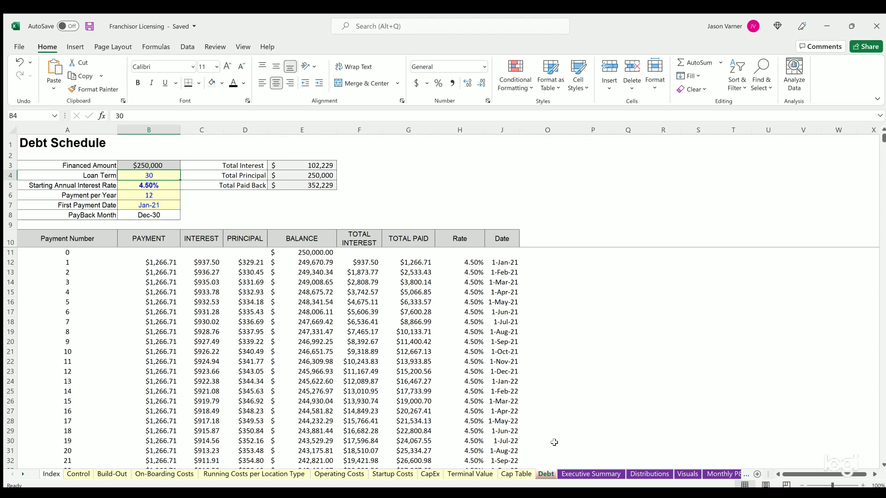
click(157, 215)
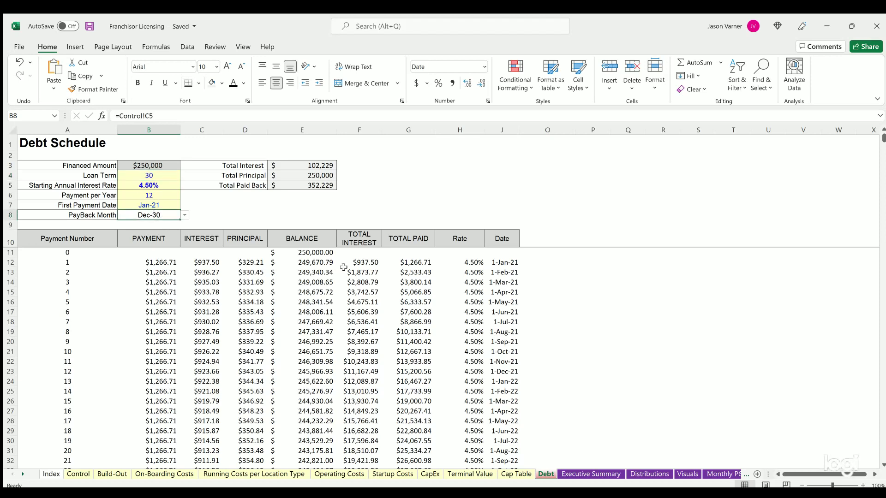
click(605, 310)
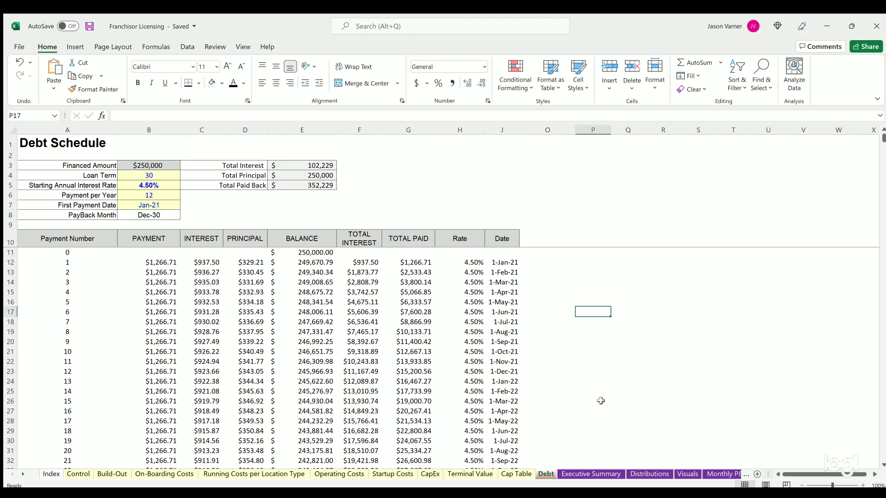
Open the Executive Summary sheet and examine the Total Revenue, Location-Specific Costs and Gross Profit rows of the 10-year project summary
click(589, 475)
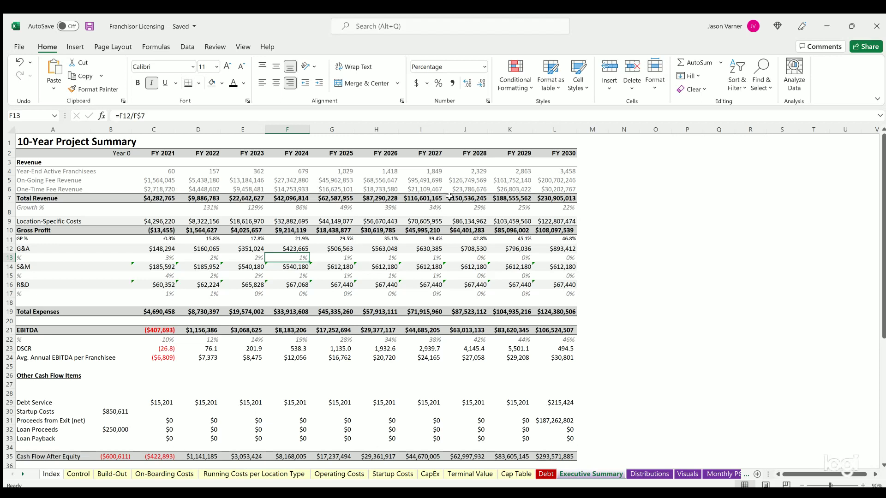
click(153, 194)
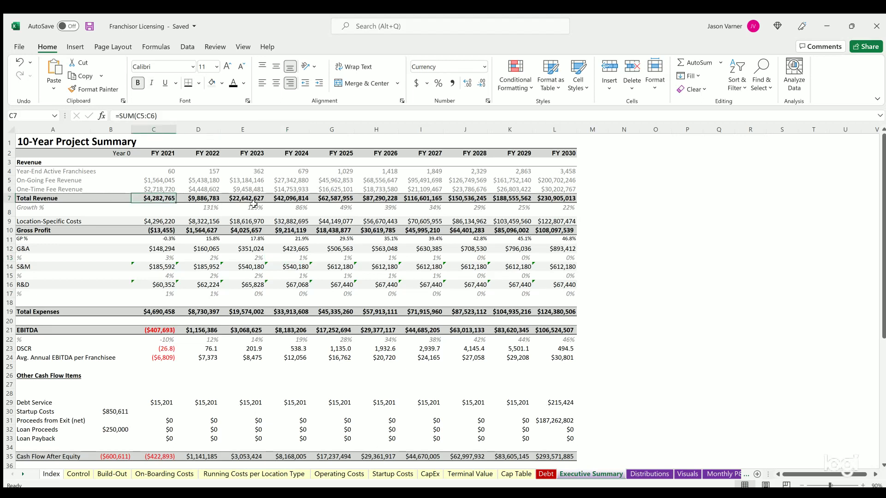
drag(152, 220, 545, 221)
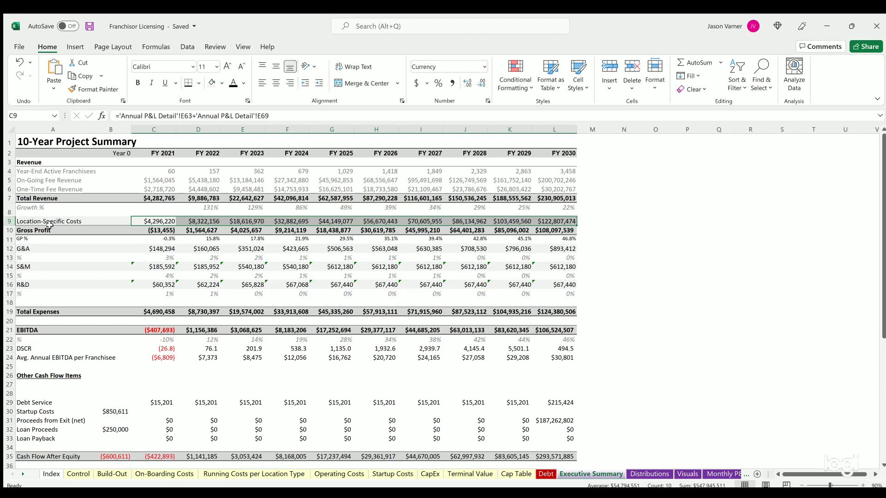
click(143, 228)
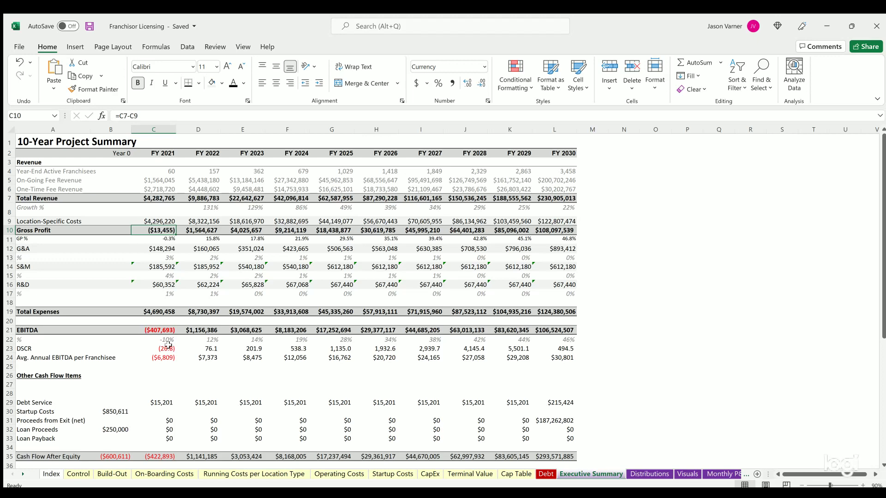
Examine the Other Cash Flow Items and the Cash Flow After Equity row, comparing them with the revenue and expense rows
scroll(167, 345, down, 4)
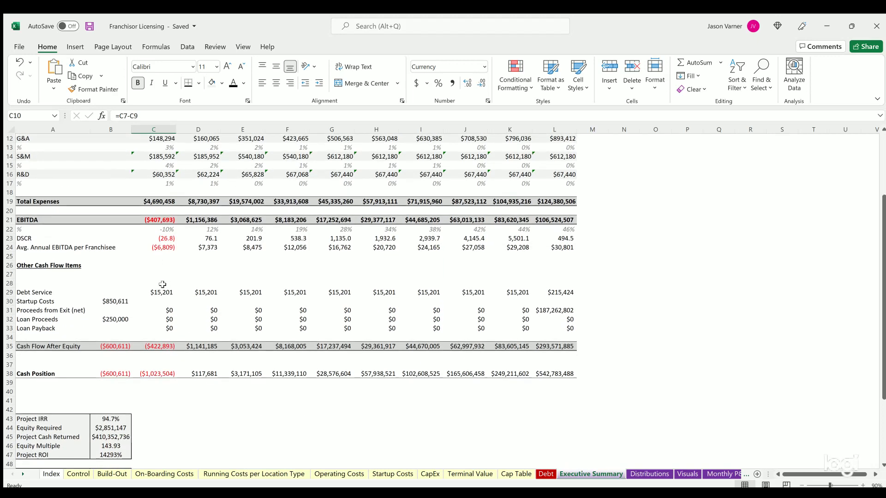
drag(160, 287, 387, 329)
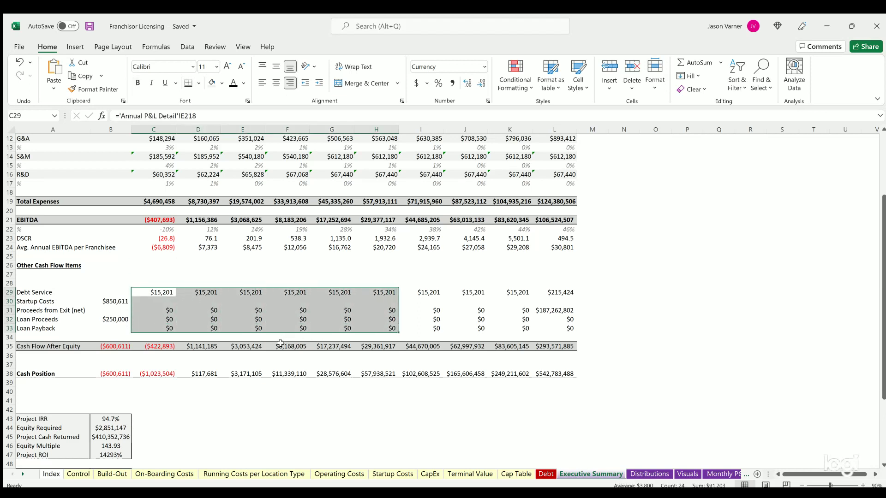
click(280, 345)
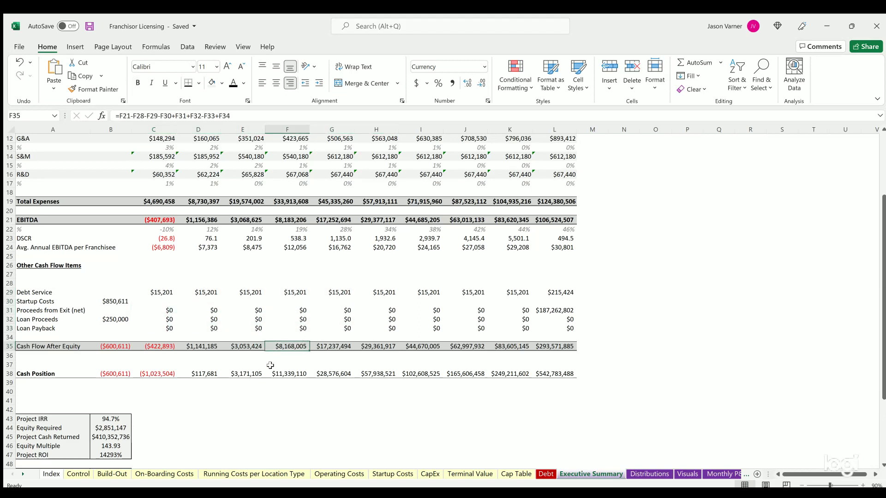
click(36, 336)
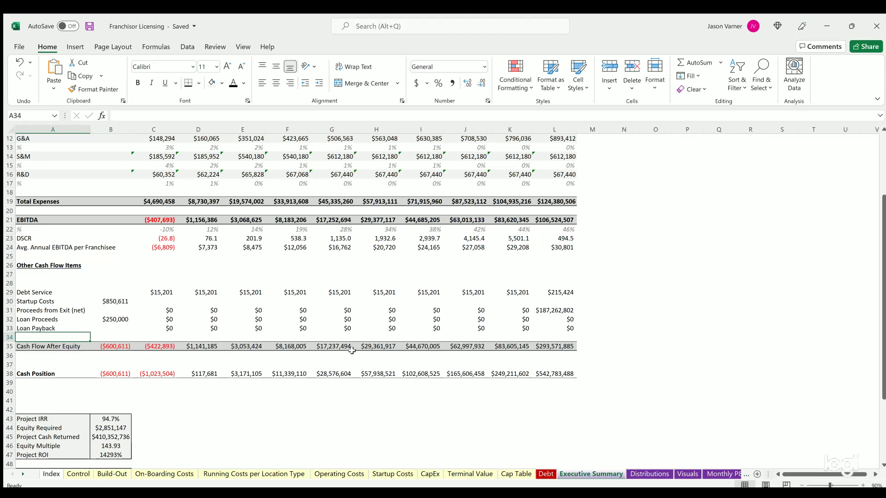
scroll(211, 282, up, 4)
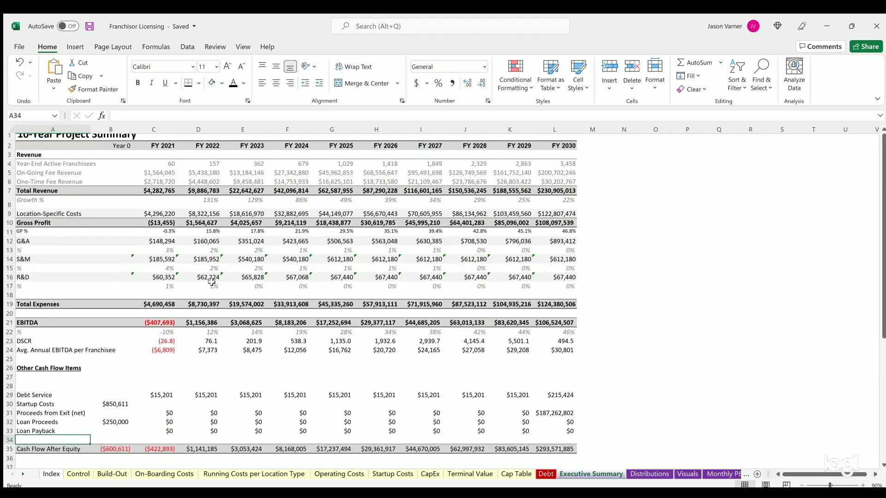
scroll(96, 312, down, 4)
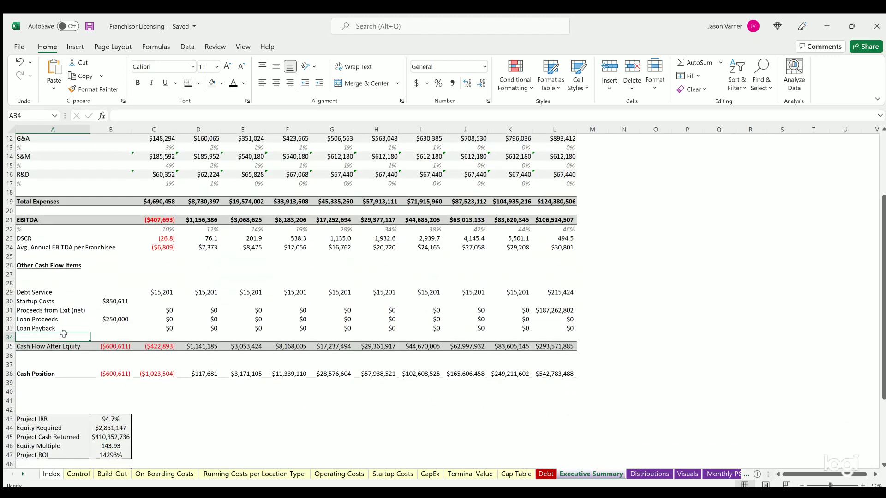
Open the Distributions sheet and examine the Cash Outlays and annual Cash Flow rows against the balance sheet check figure
click(635, 473)
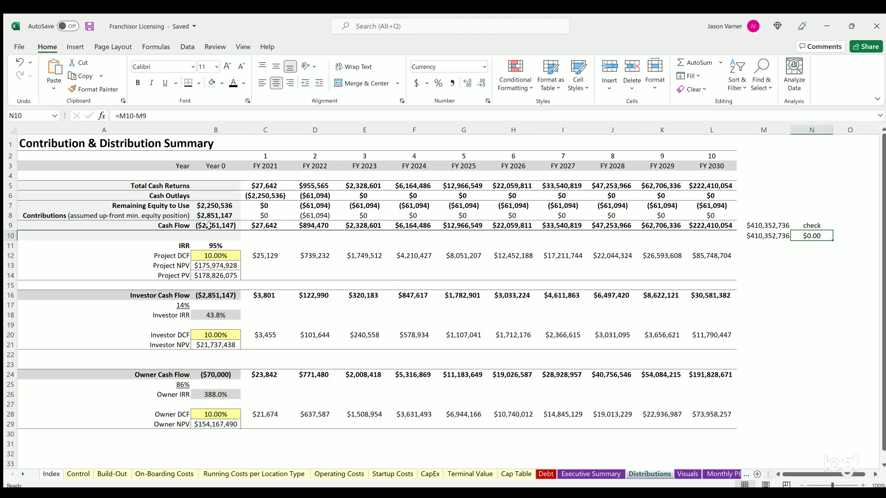
click(258, 194)
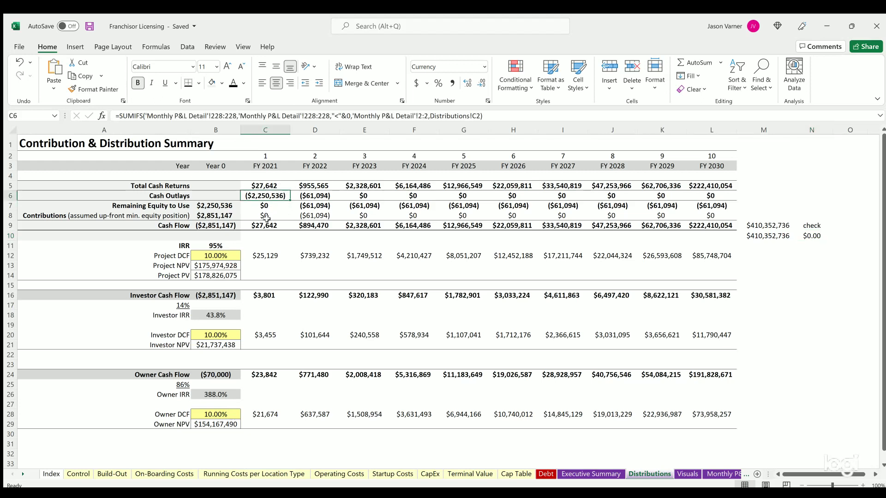
drag(265, 225, 713, 227)
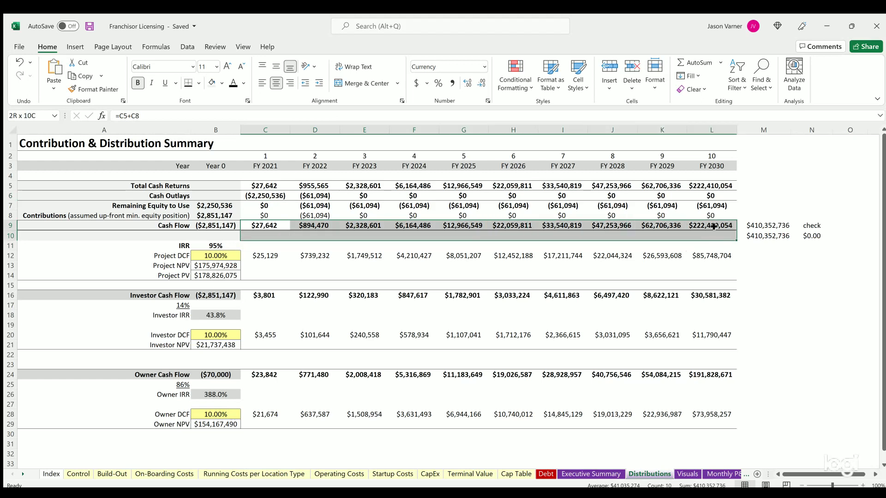
click(762, 232)
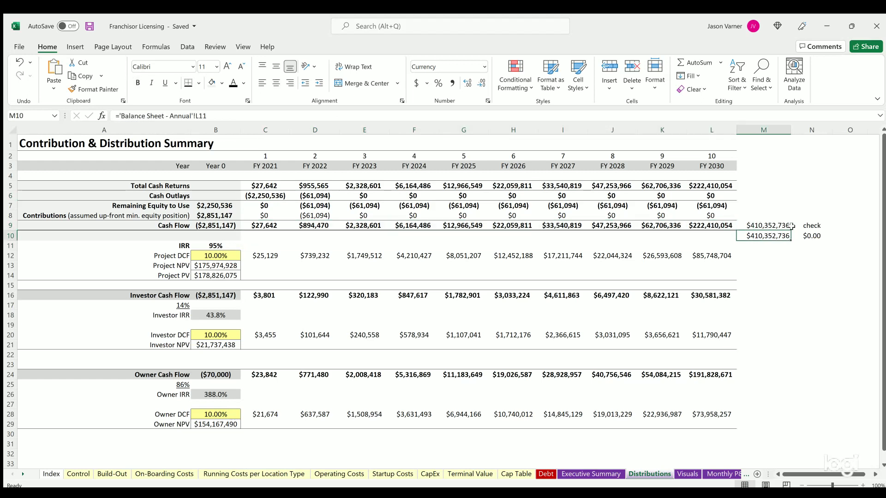
drag(712, 226, 263, 224)
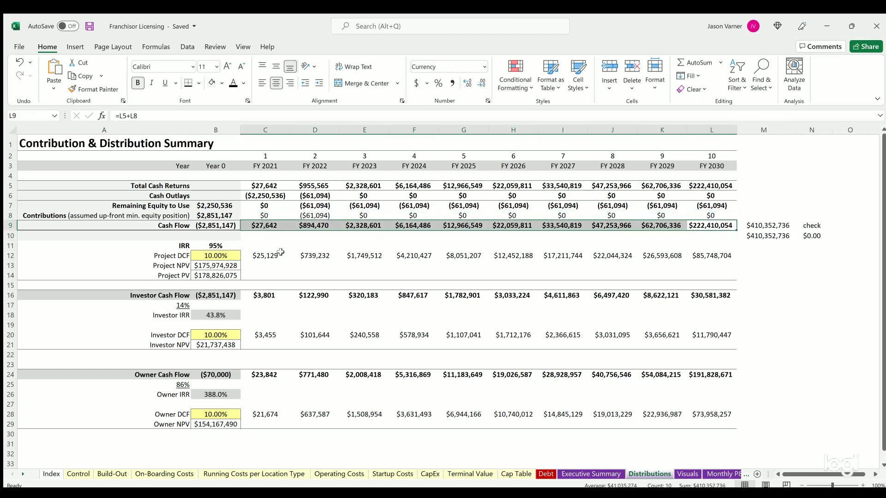
Examine the Project DCF discount rate, the discounted cash flows for FY 2021 through FY 2030, and the project IRR formula
click(217, 254)
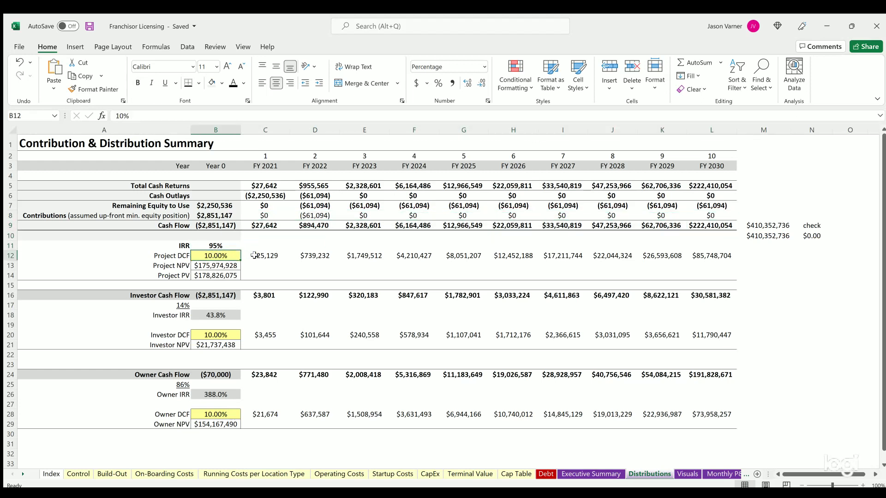
drag(261, 253, 728, 255)
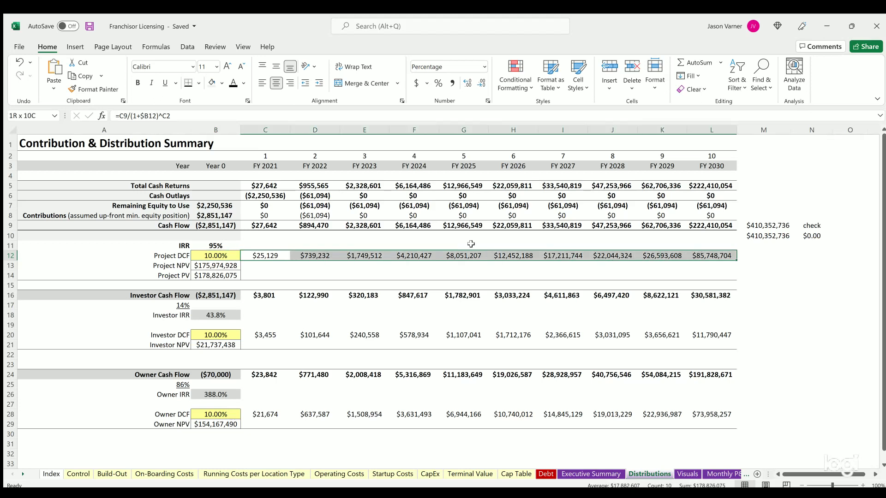
click(234, 245)
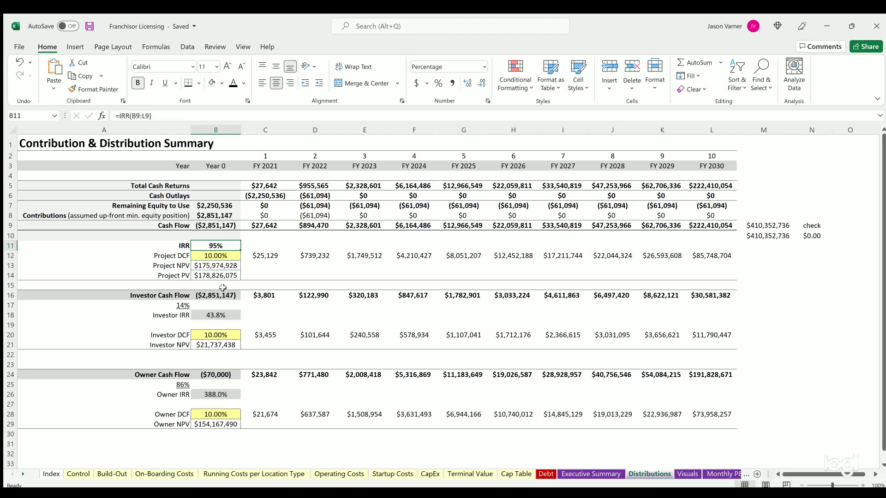
Compare the Year 0 Investor Cash Flow and Owner Cash Flow contributions, and examine the investor's FY 2021 cash flow formula
click(217, 294)
click(209, 374)
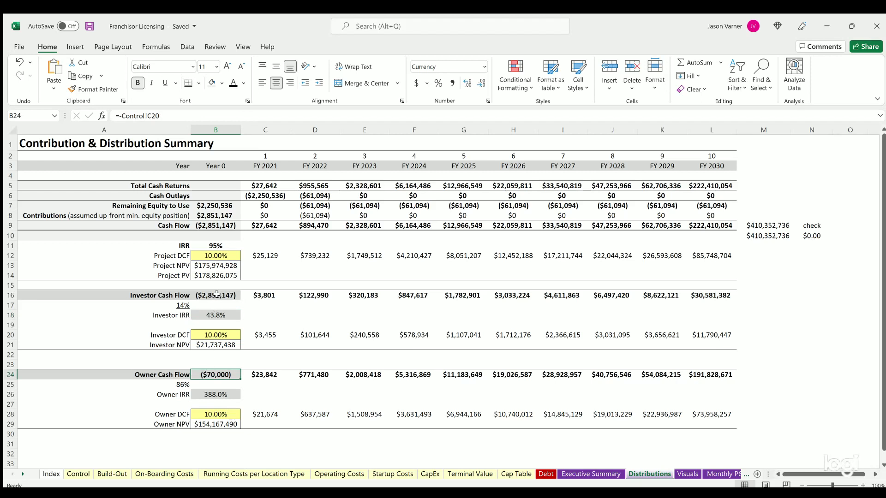
click(218, 294)
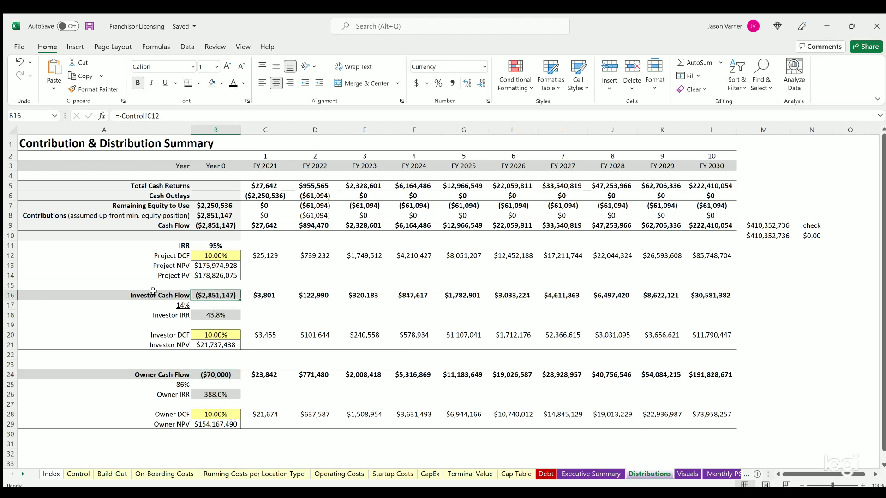
drag(192, 369, 151, 372)
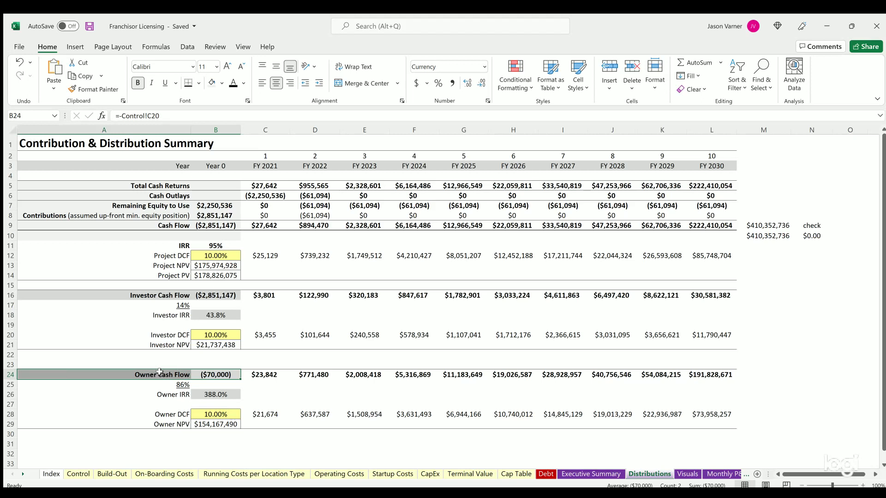
drag(215, 293, 165, 294)
click(265, 293)
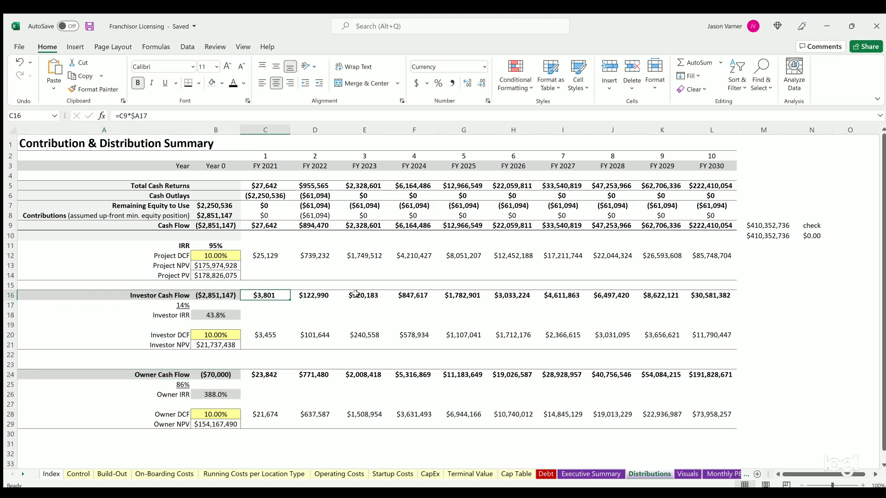
Examine the Investor IRR and Owner IRR formulas, plus the Owner DCF rate and Owner NPV
click(220, 314)
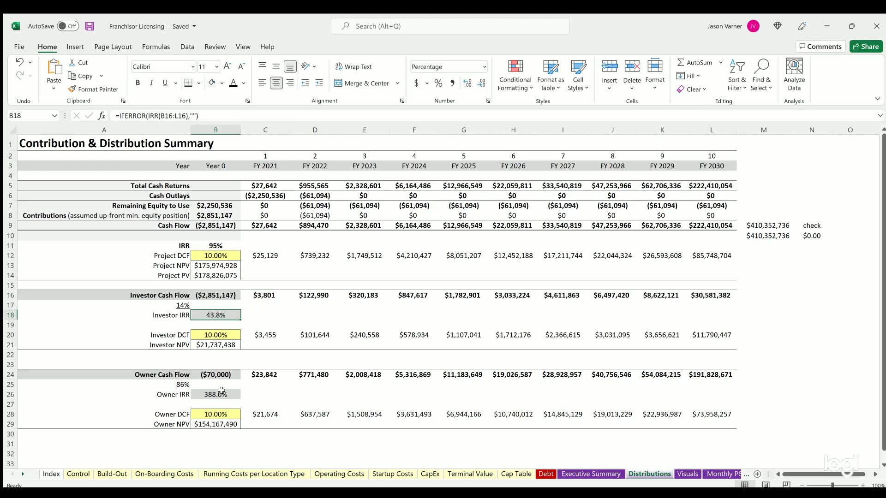
click(221, 392)
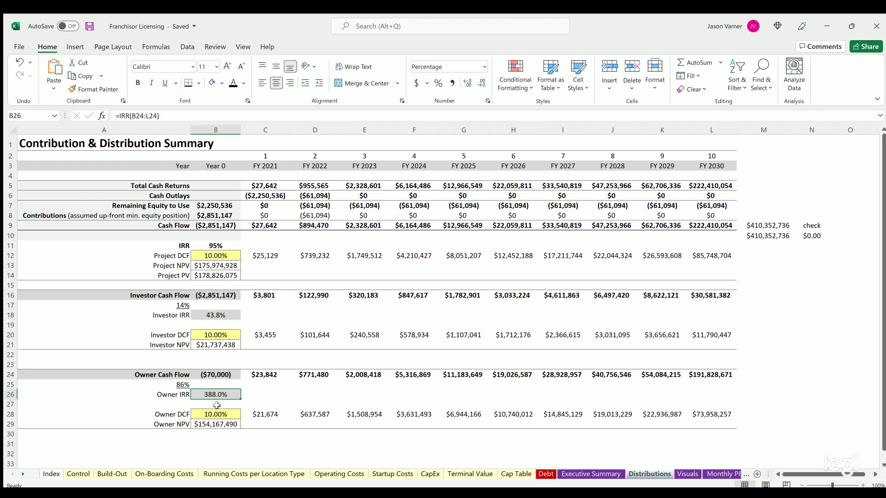
click(216, 410)
click(218, 422)
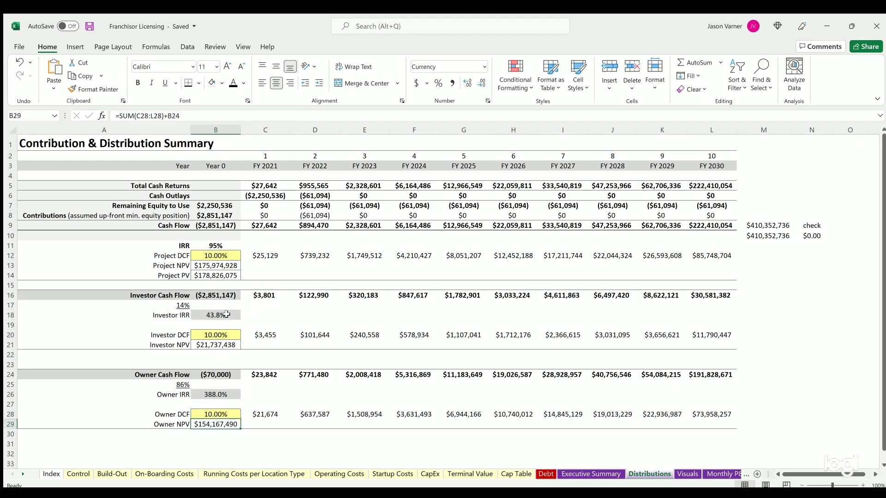
Open the Visuals sheet and examine the charts from Total Fee Revenue through Annual Ad Fee Revenue by Location Type
click(688, 475)
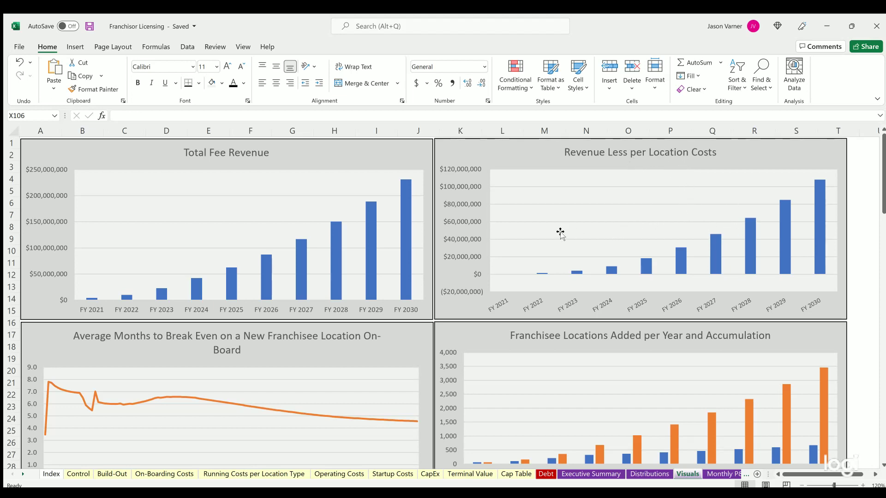
scroll(561, 234, down, 4)
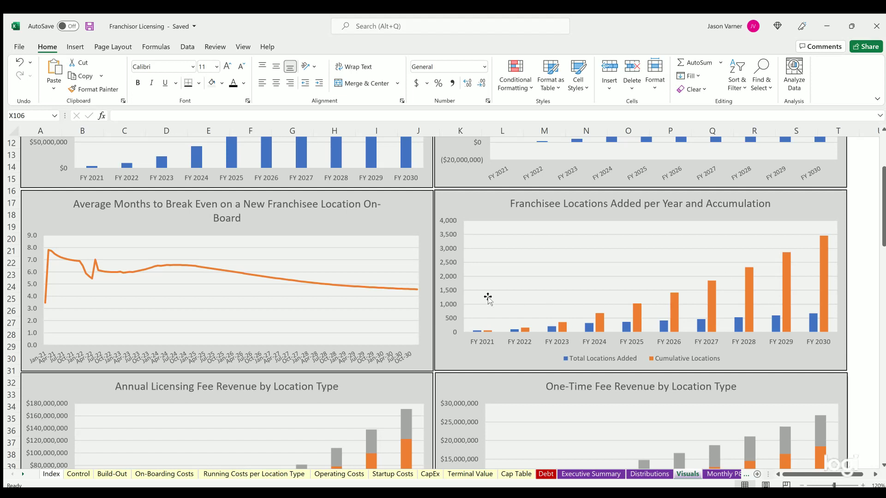
scroll(487, 297, down, 4)
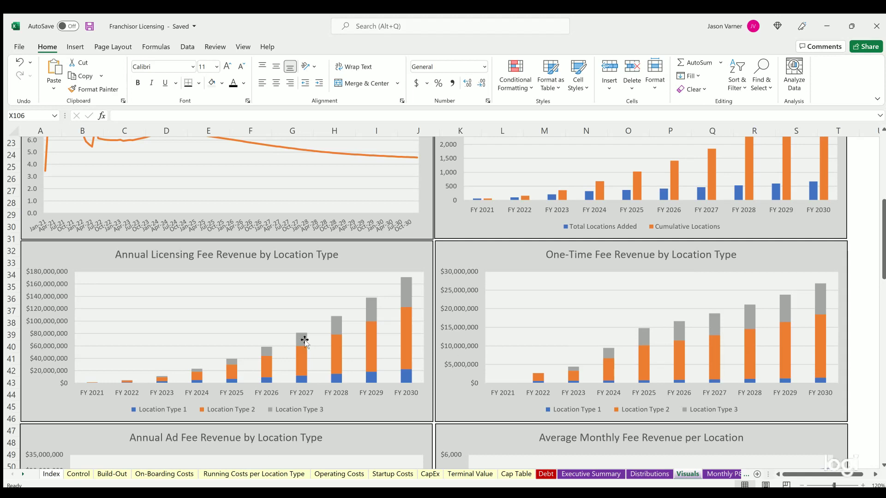
scroll(304, 340, down, 7)
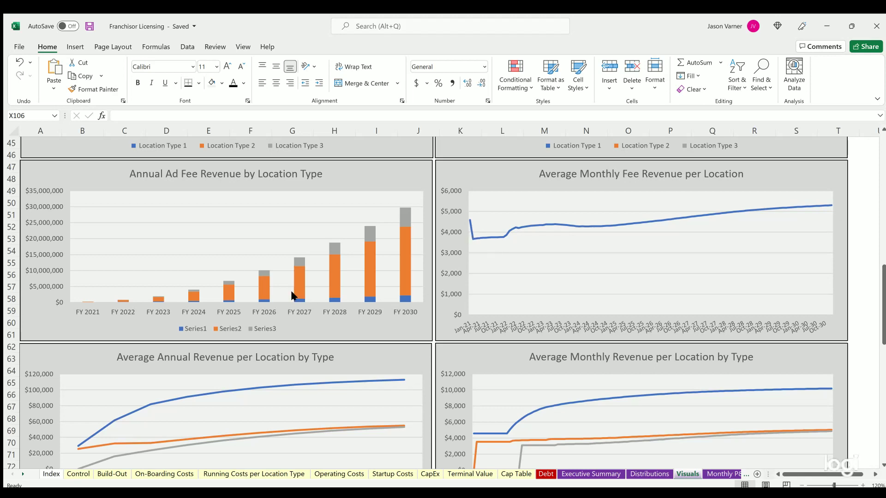
Compare the Average Monthly Fee Revenue per Location chart with the average annual and monthly revenue per location by type charts
scroll(290, 293, down, 4)
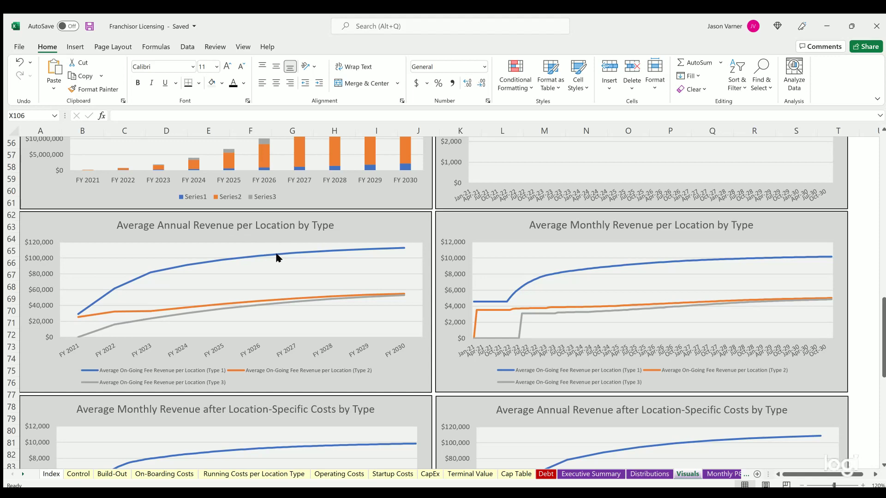
scroll(277, 255, up, 4)
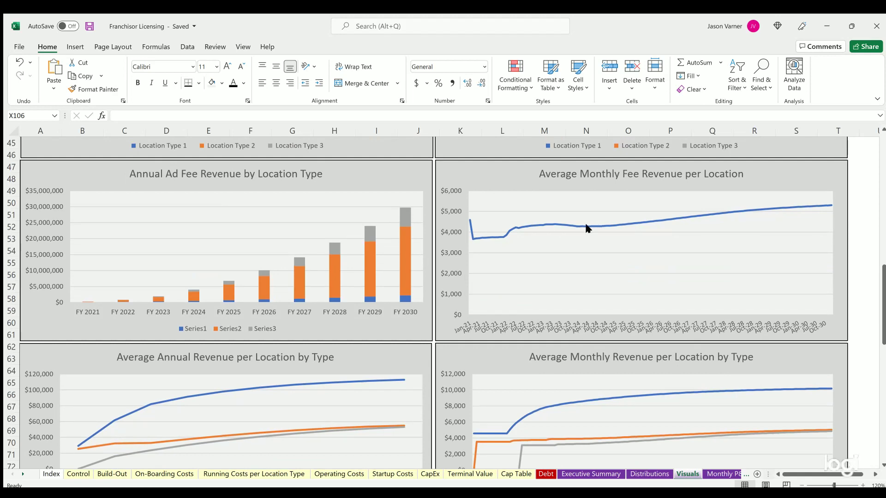
scroll(579, 224, down, 4)
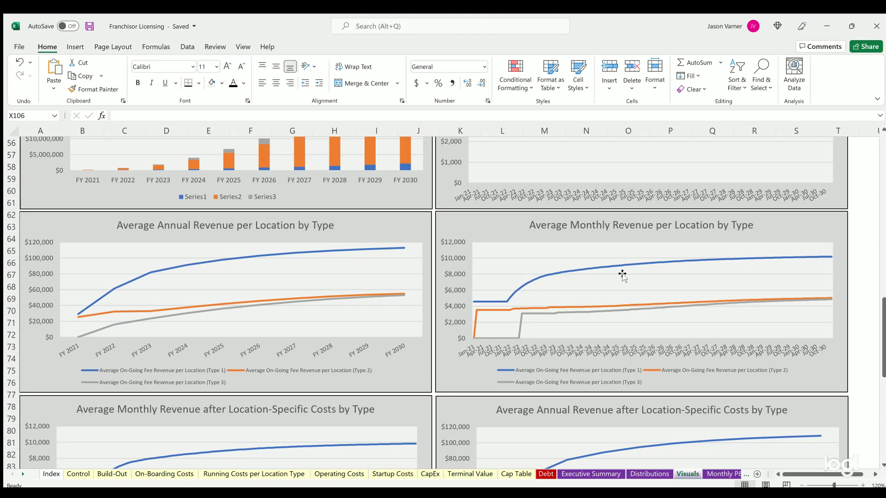
scroll(622, 275, up, 4)
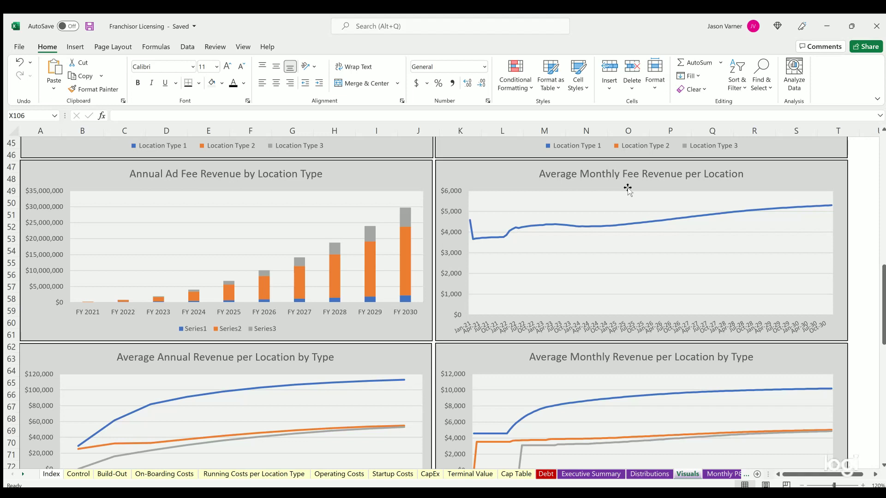
scroll(627, 189, down, 4)
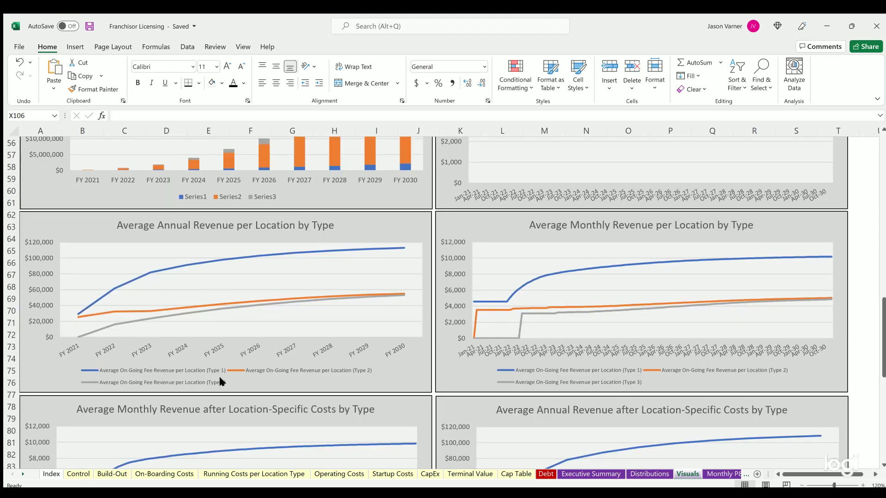
scroll(235, 347, up, 4)
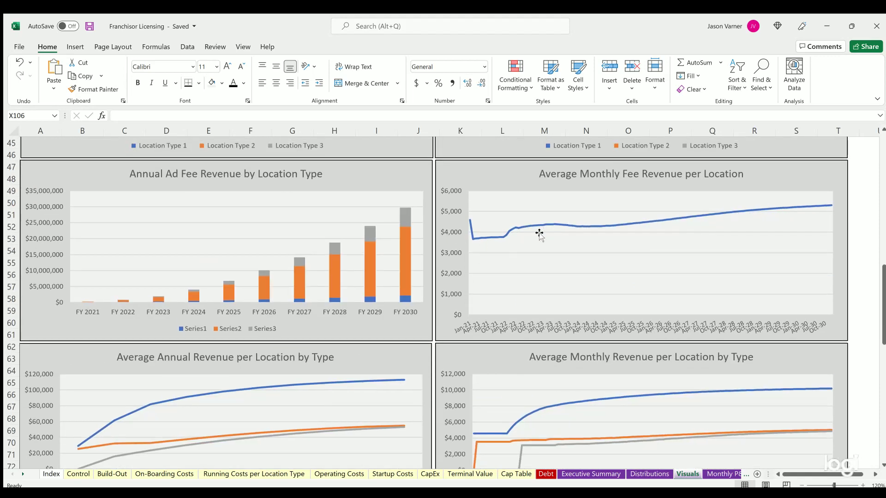
Compare the average annual and monthly revenue per location charts with the charts of average revenue after location-specific costs by type
scroll(572, 245, down, 4)
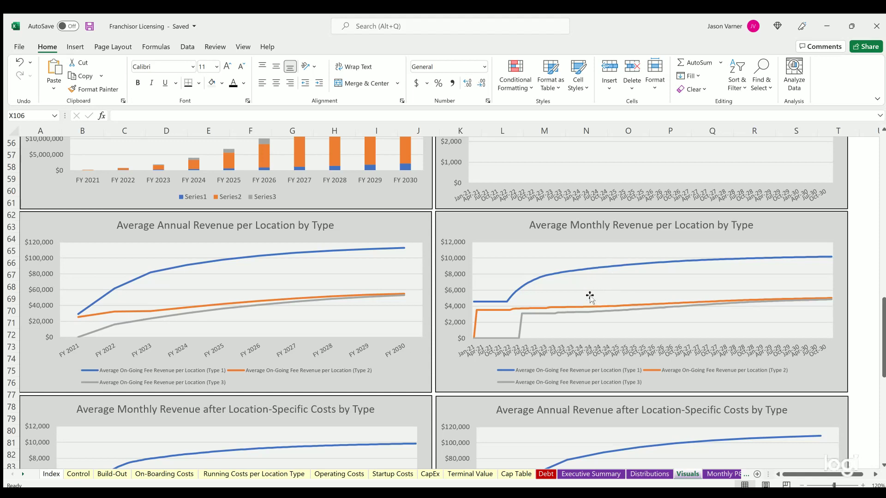
scroll(568, 294, up, 4)
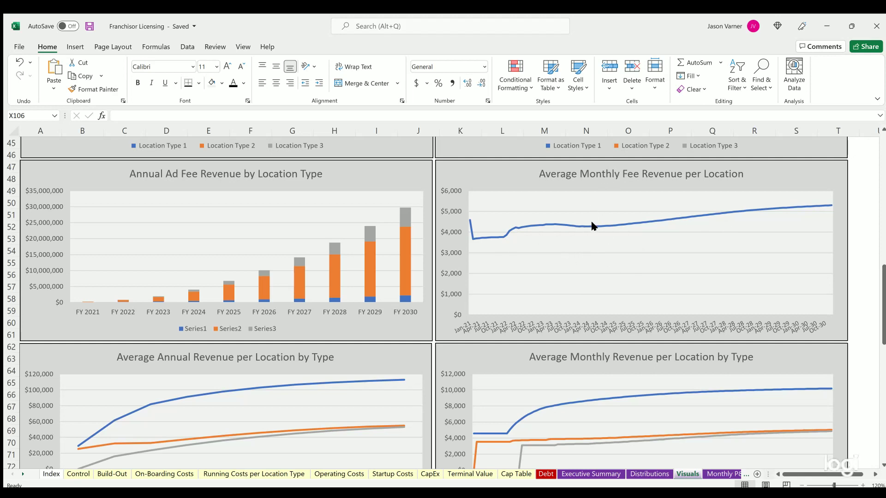
scroll(586, 258, down, 3)
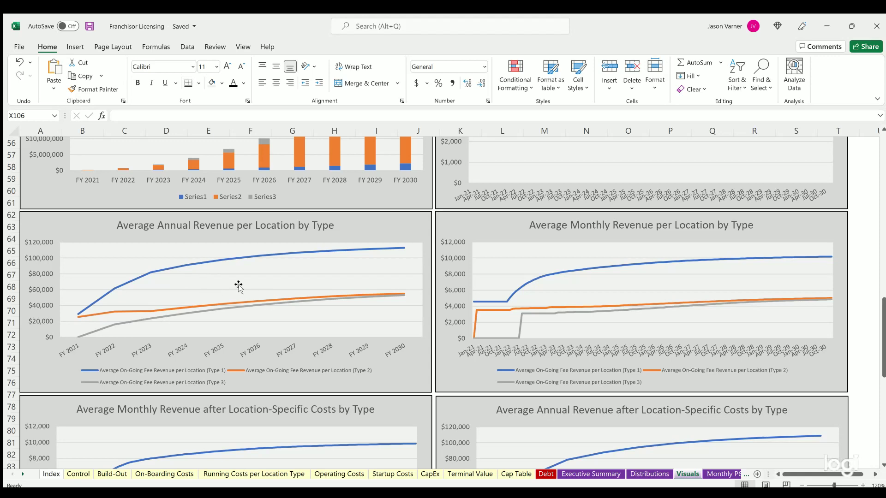
scroll(238, 286, down, 4)
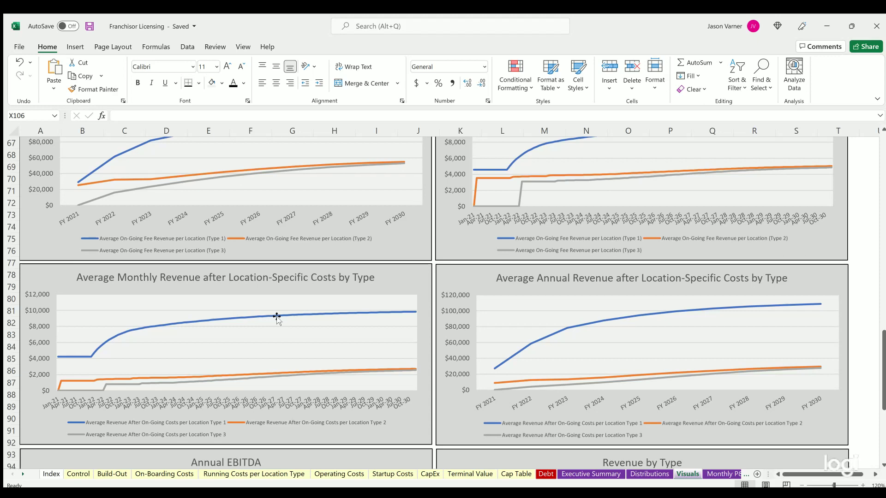
scroll(277, 317, up, 4)
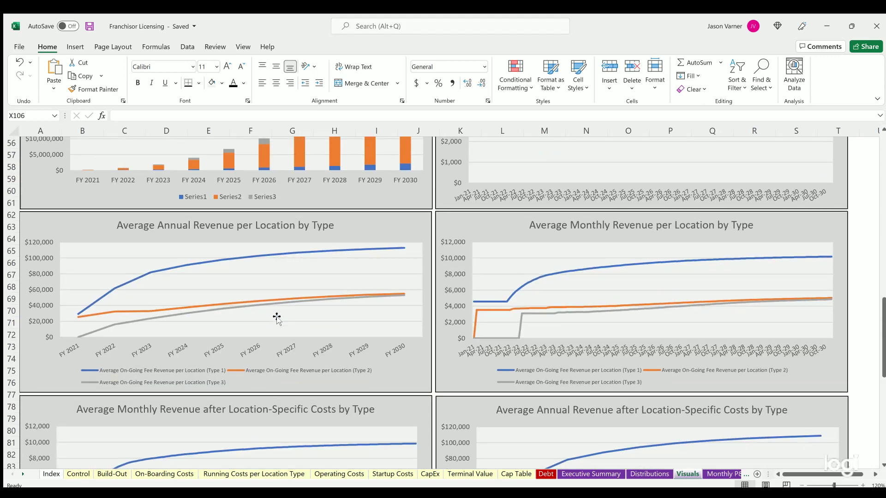
scroll(277, 323, down, 4)
scroll(237, 348, up, 4)
scroll(548, 290, down, 4)
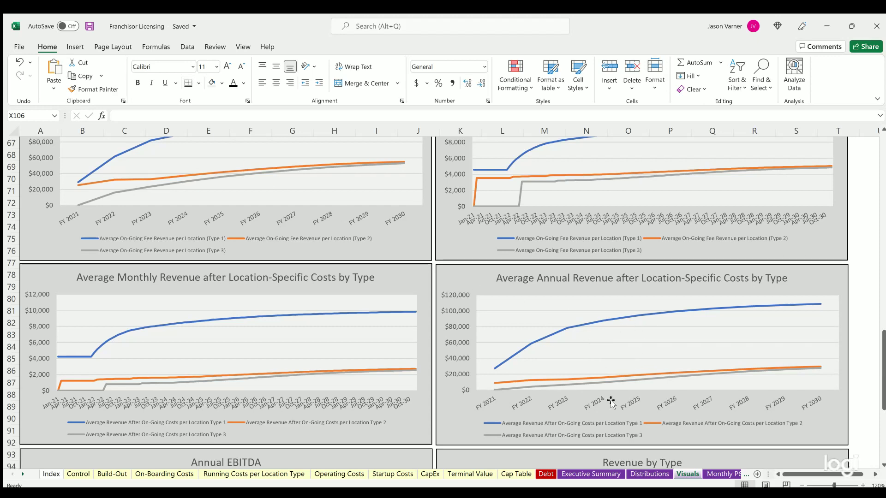
scroll(177, 244, up, 4)
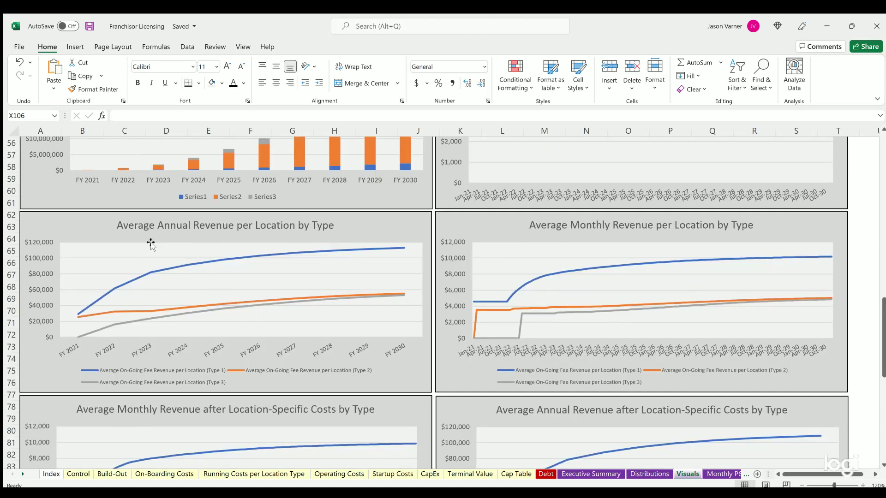
scroll(300, 287, down, 4)
Examine the Annual EBITDA and Revenue by Type charts, and return to the start of the Visuals sheet
scroll(579, 359, down, 4)
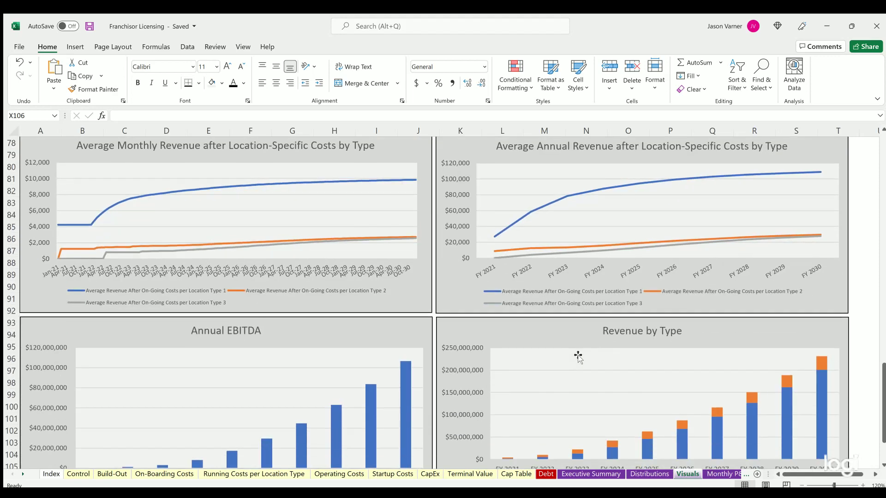
scroll(578, 356, down, 4)
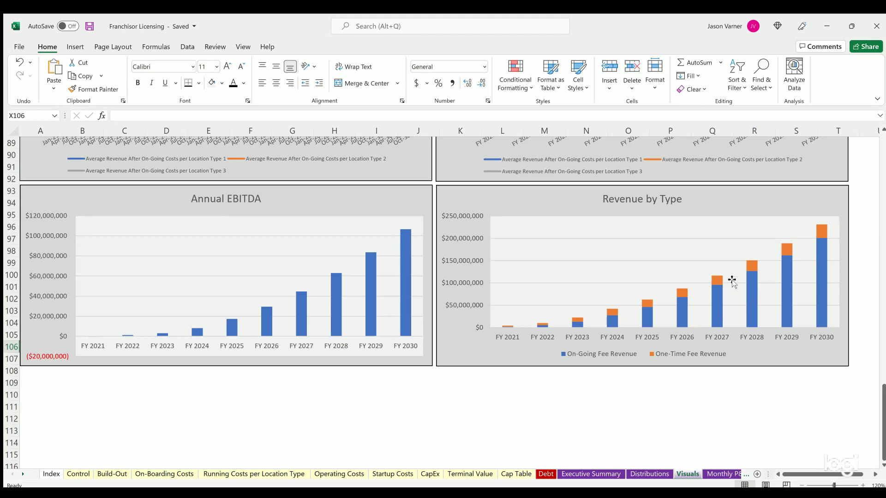
scroll(415, 307, up, 20)
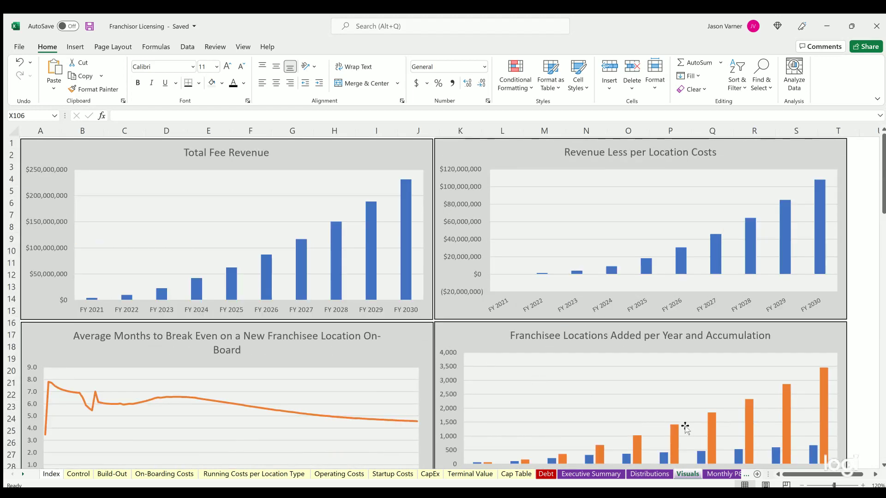
Open the Monthly P&L Detail sheet and examine the Locations section's added, cumulative, churn and remaining counts by location type
click(712, 476)
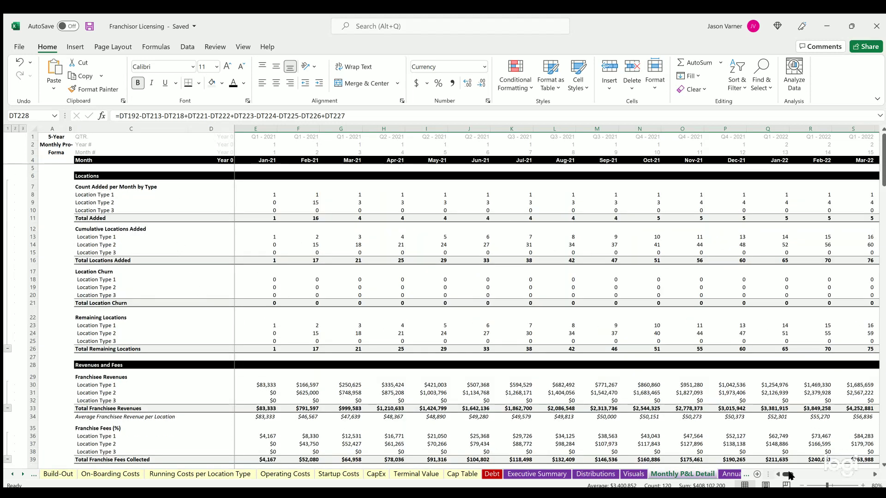
mouse_move(788, 474)
mouse_down()
mouse_move(865, 474)
mouse_move(784, 476)
mouse_up()
drag(90, 176, 357, 330)
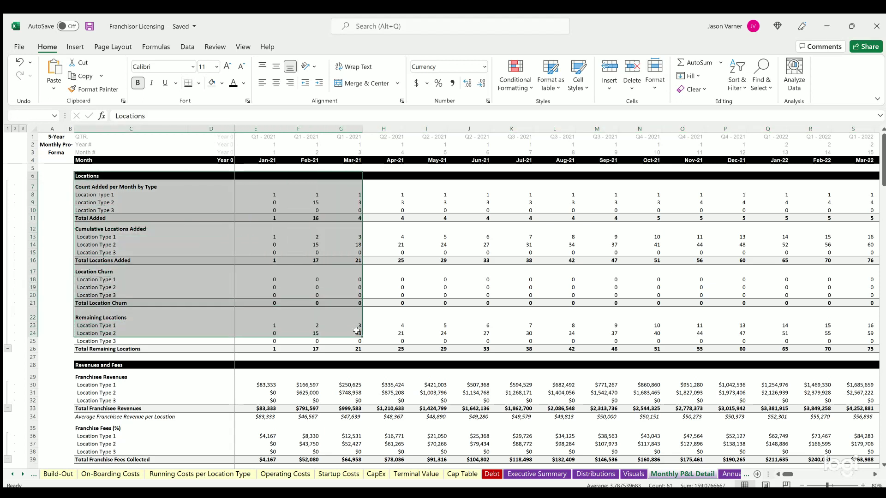
click(114, 195)
click(101, 238)
click(106, 286)
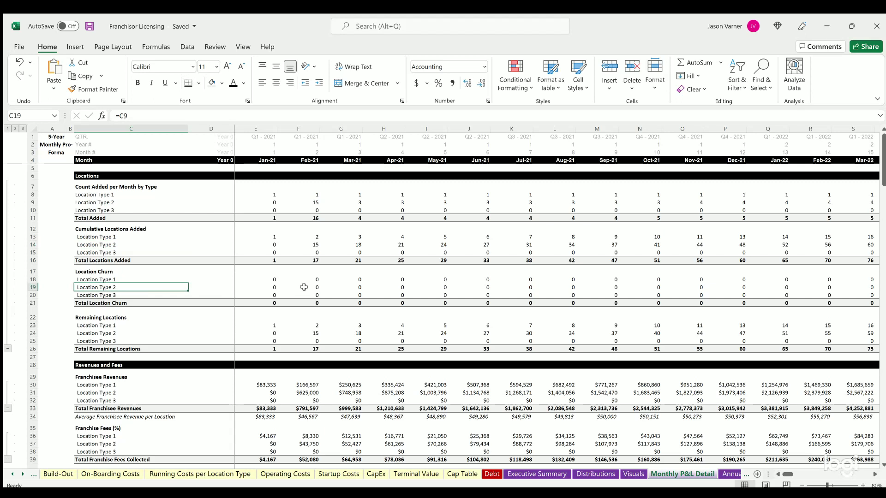
click(97, 325)
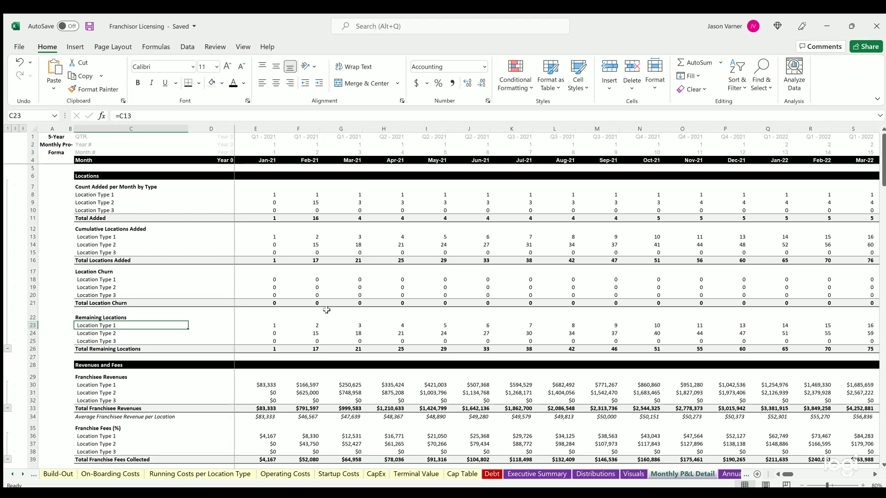
Examine the monthly franchisee revenues, percentage franchise fees and ad fees by location type in the Revenues and Fees section
scroll(271, 271, down, 7)
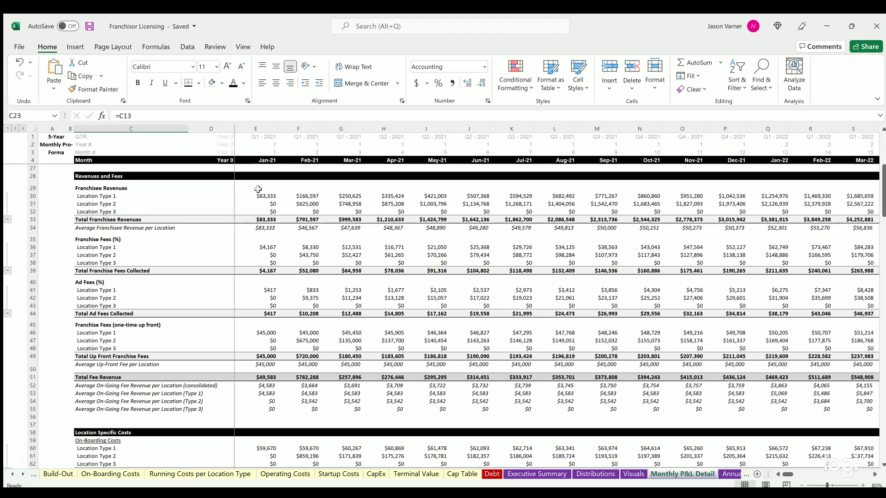
drag(259, 190, 455, 207)
drag(261, 247, 457, 257)
drag(263, 290, 405, 302)
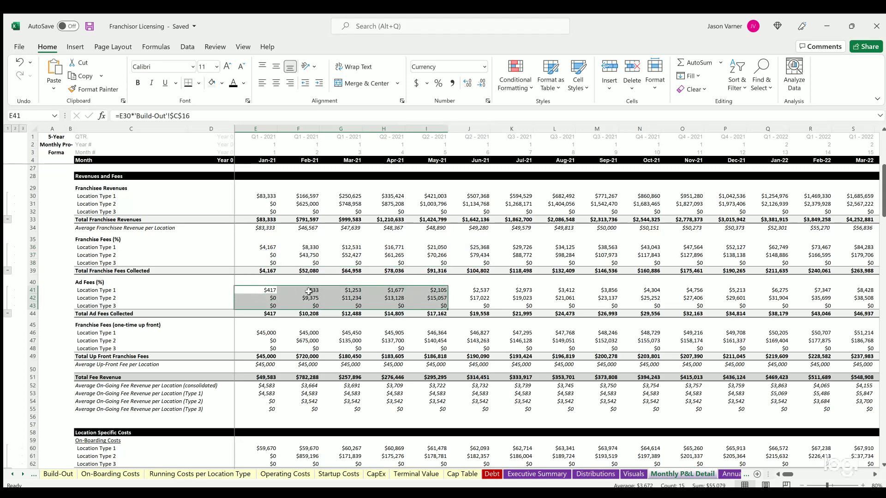
Examine the one-time up-front franchise fees, their average per location, and the Apr-21 Total Fee Revenue formula
scroll(309, 291, down, 4)
drag(263, 238, 376, 248)
drag(258, 261, 322, 265)
click(265, 269)
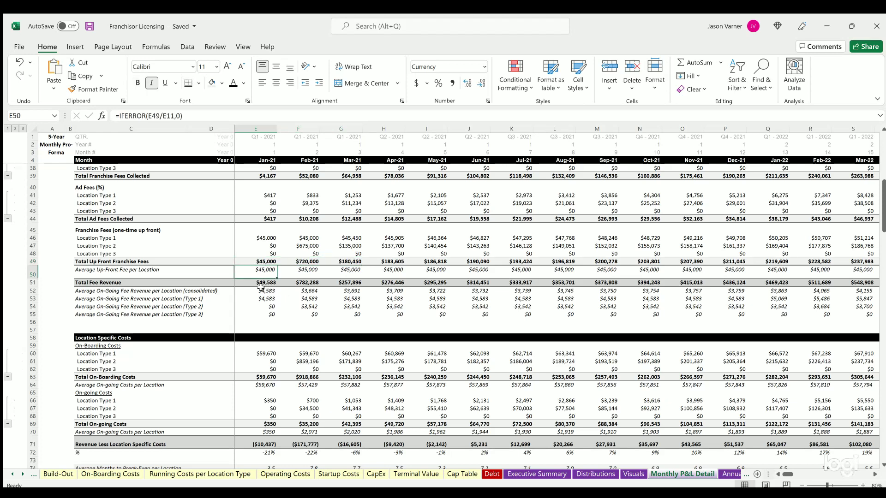
drag(264, 280, 425, 277)
double_click(388, 279)
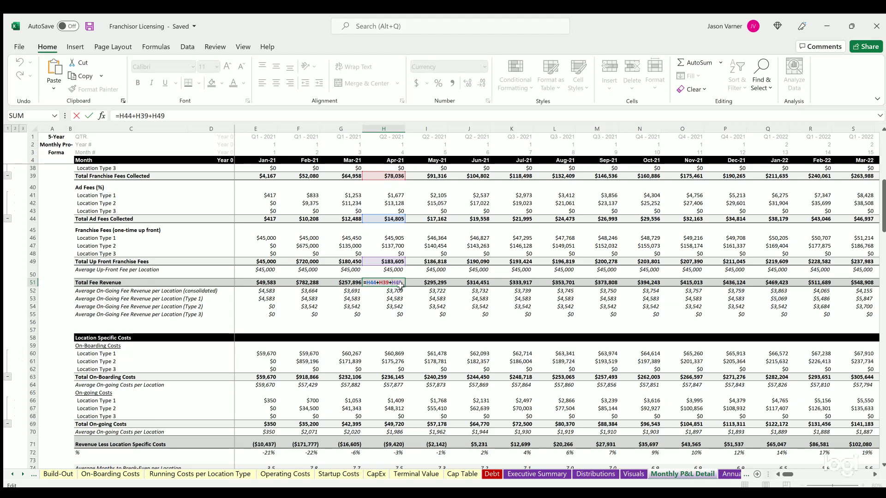
key(Return)
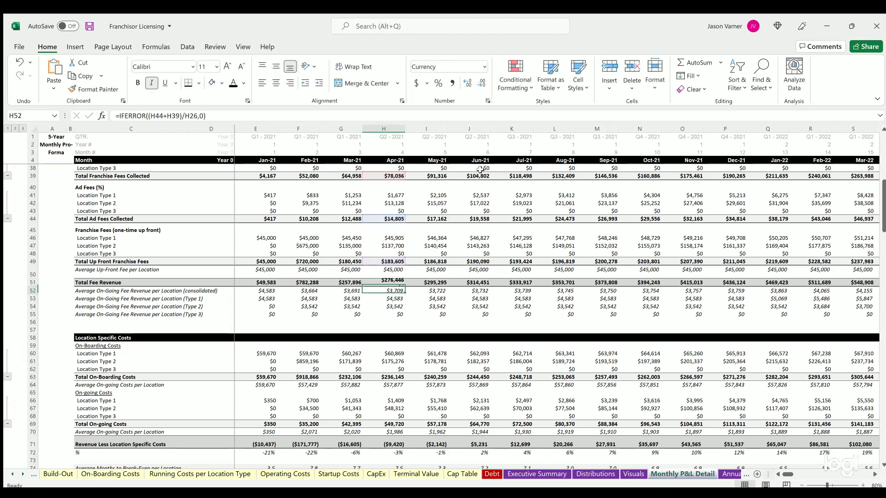
Examine the average on-going fee revenue per location rows, comparing the consolidated, Type 1 and Type 2 formulas for May-23
scroll(407, 291, down, 4)
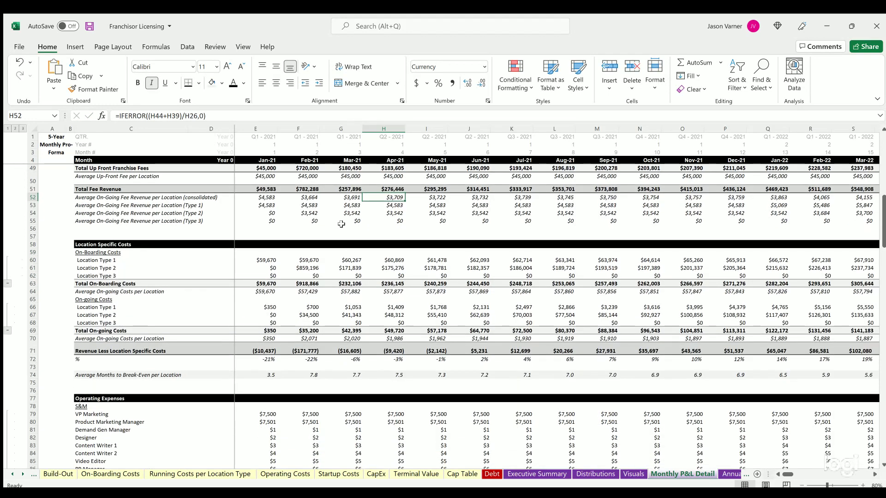
drag(351, 195, 705, 224)
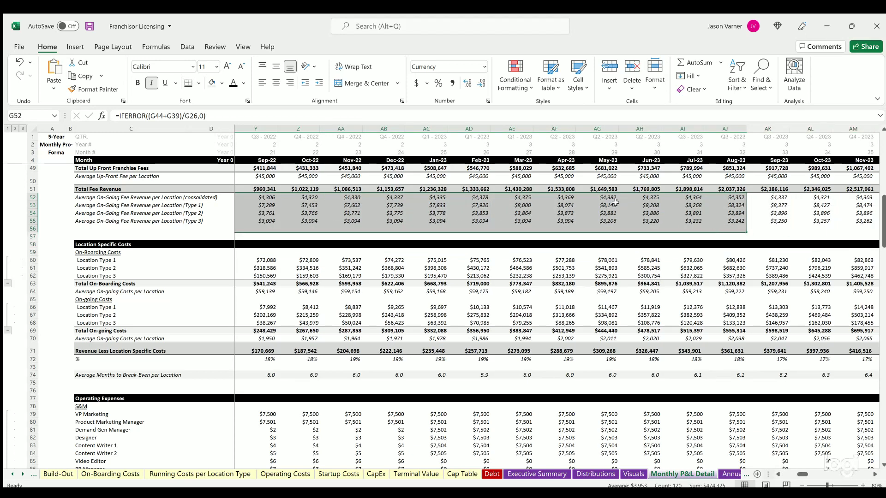
click(609, 196)
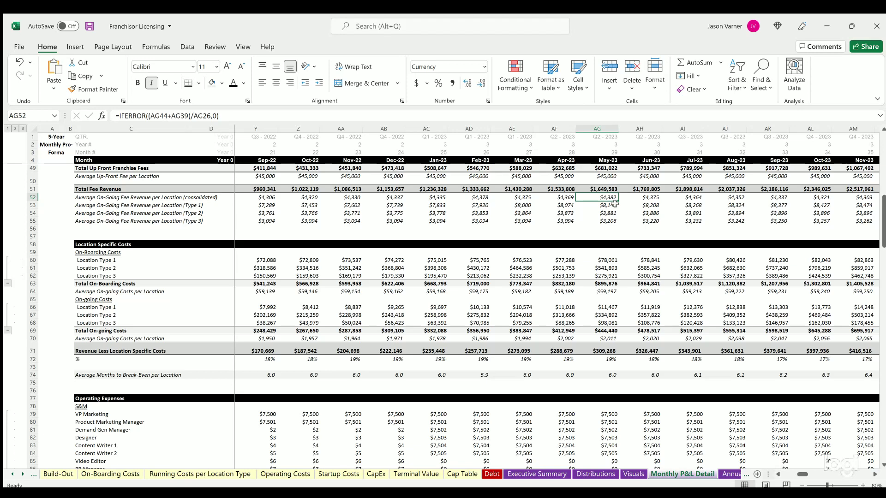
click(611, 204)
click(609, 211)
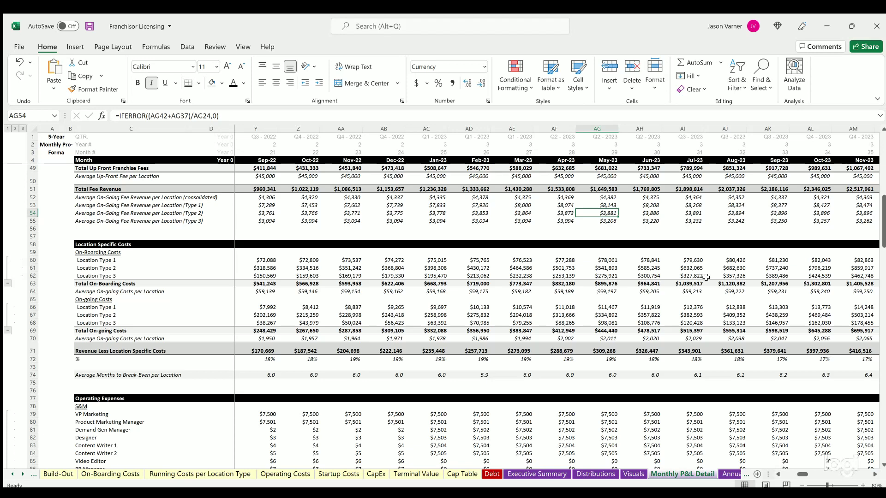
Trace the Type 3 average on-going fee revenue per location back through the months to early 2021
key(Down)
key(Left)
key(Left)
key(Left)
key(Left)
key(Left)
key(Left)
key(Left)
key(Left)
key(Left)
key(Left)
key(Left)
key(Left)
key(Left)
key(Left)
key(Left)
key(Left)
key(Left)
key(Left)
key(Left)
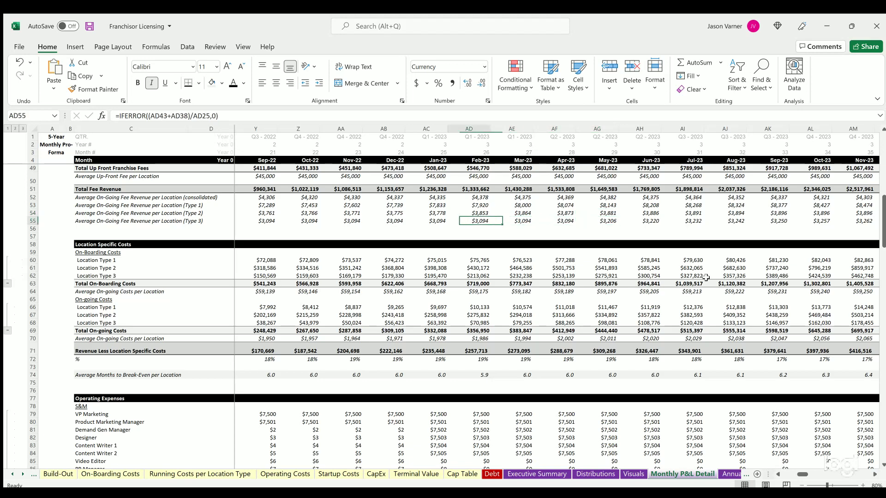
key(Left)
key(Left)
key(Left)
key(Left)
key(Left)
key(Left)
key(Left)
key(Left)
key(Left)
key(Left)
key(Left)
key(Left)
key(Left)
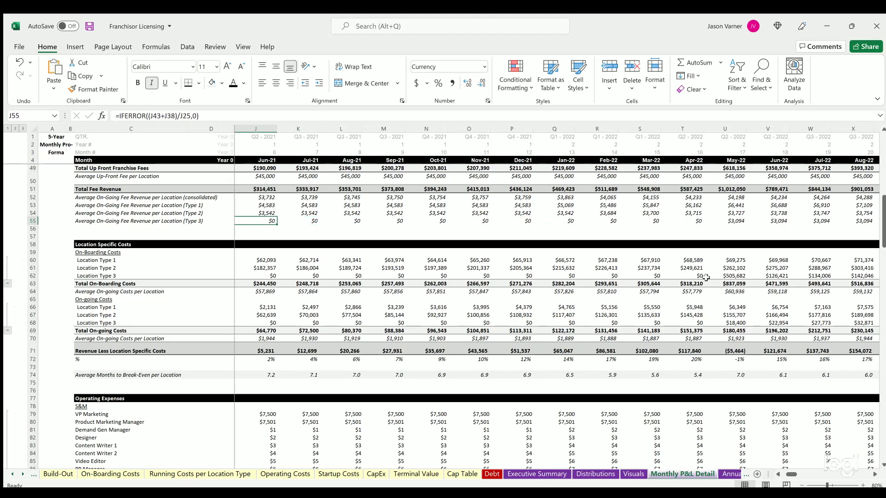
key(Right)
key(Right)
key(Right)
key(Right)
key(Right)
key(Right)
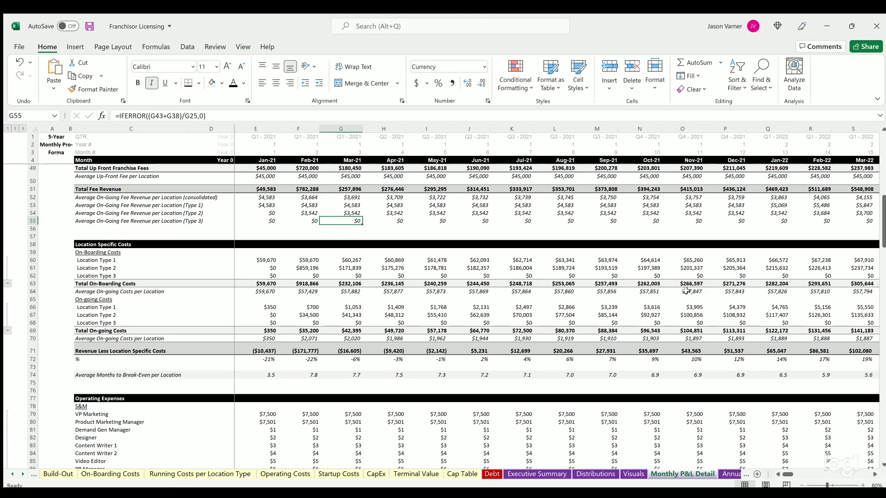
Examine the Location Specific Costs section, covering the on-boarding and on-going costs by location type and their total rows
click(256, 259)
click(109, 241)
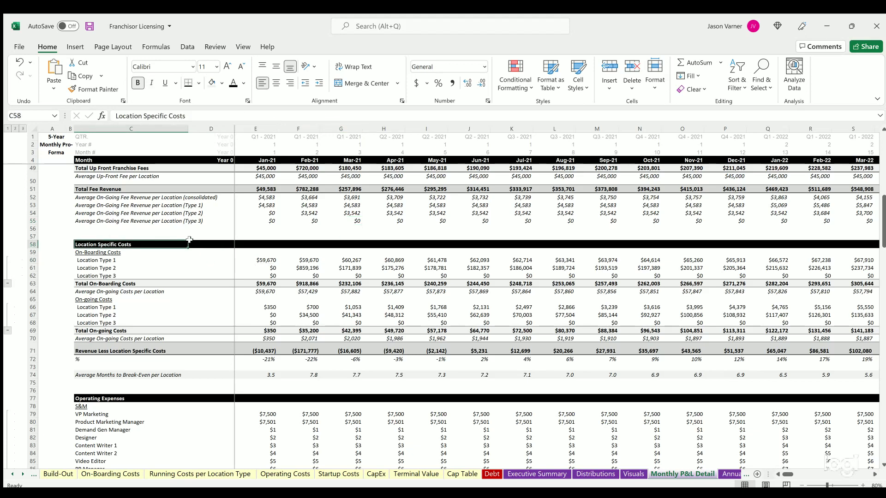
drag(253, 281, 367, 281)
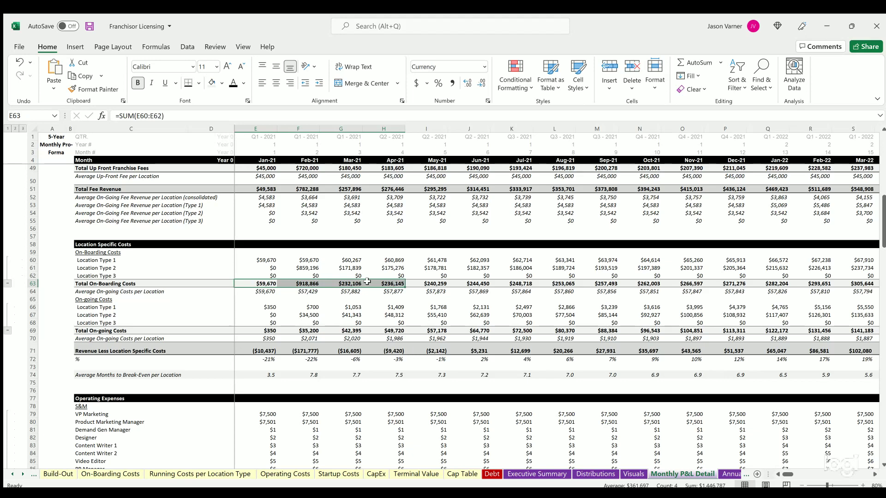
drag(267, 305, 406, 319)
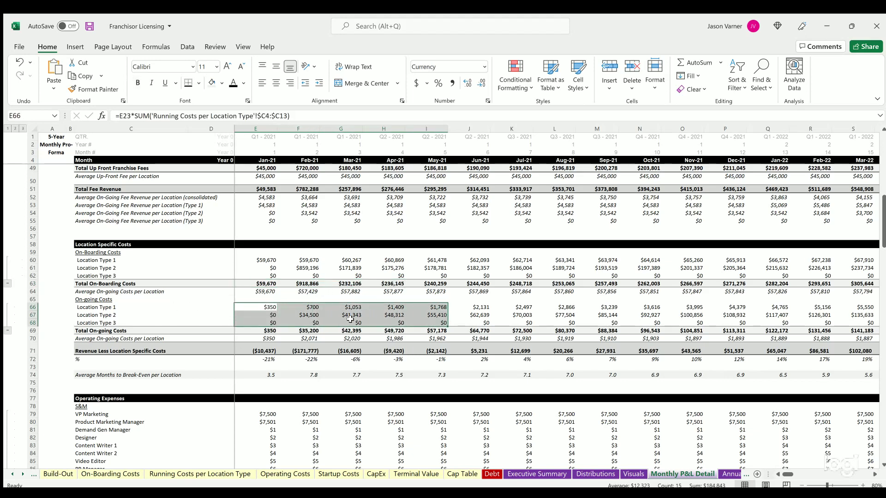
drag(316, 329, 414, 325)
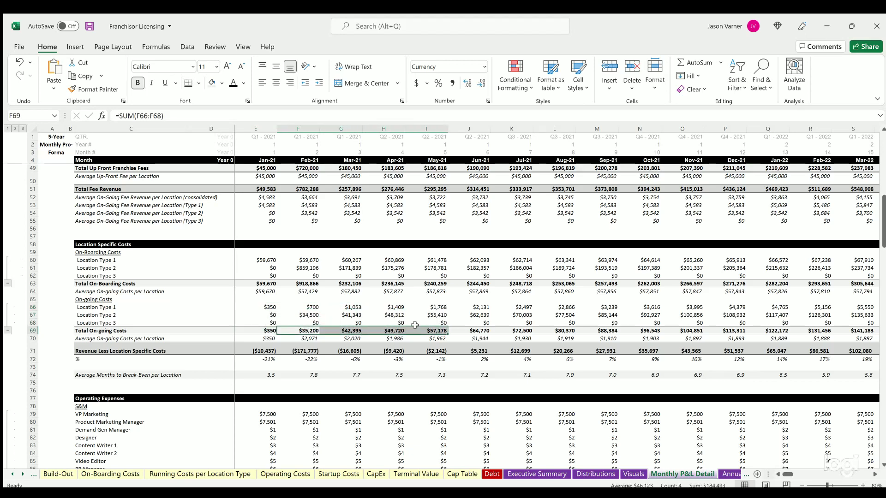
Examine the Mar-21 Revenue Less Location Specific Costs formula and the percentage beneath it
double_click(345, 349)
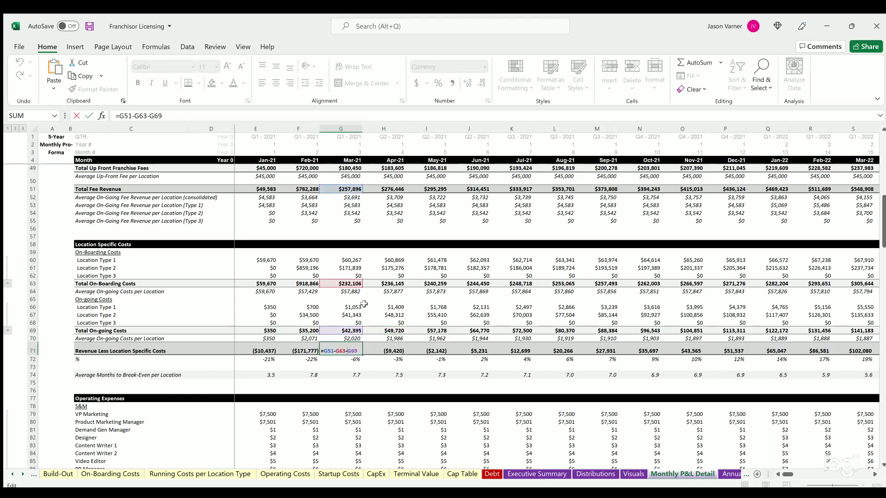
key(Return)
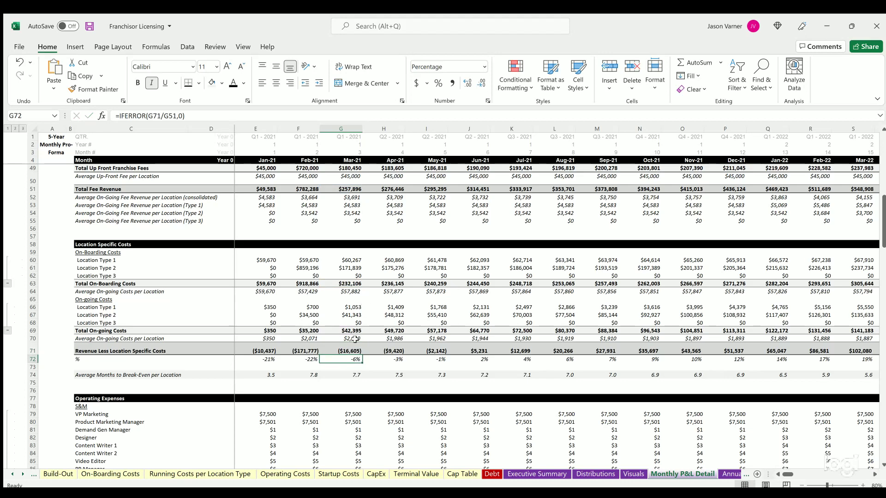
key(Up)
key(Down)
Examine the Average Months to Break-Even per Location row for Jan-21 through Aug-21, including the Jan-21 formula's references
click(267, 374)
drag(268, 374, 543, 372)
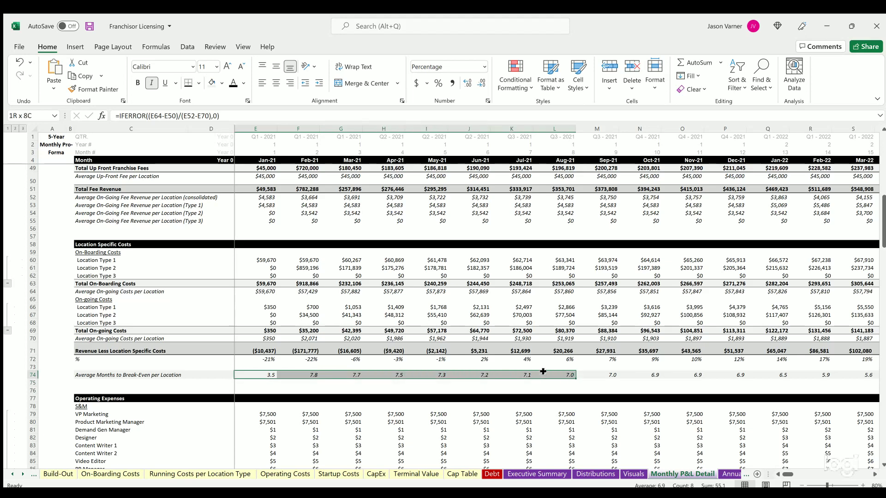
double_click(262, 369)
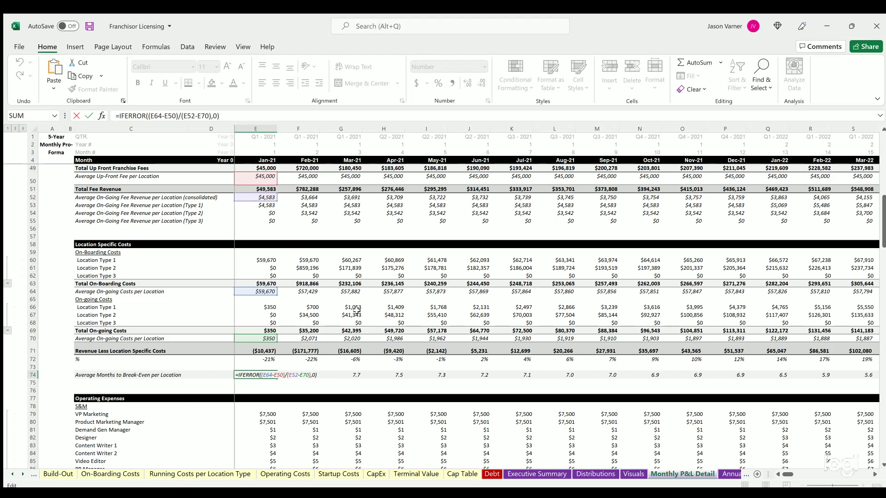
key(Return)
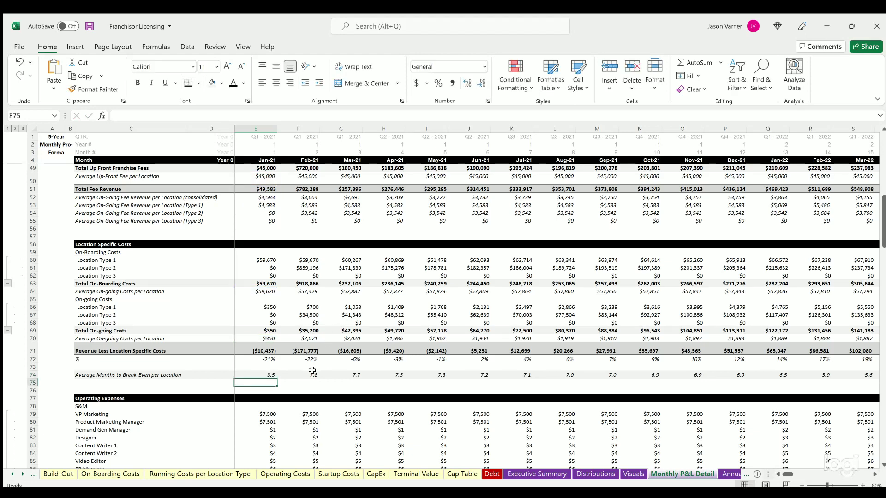
Examine the Feb-21 and Mar-21 break-even cells, then review the Operating Expenses categories, EBITDA and One-Time Startup Costs down to Debt Service
click(312, 373)
click(344, 373)
scroll(296, 336, down, 20)
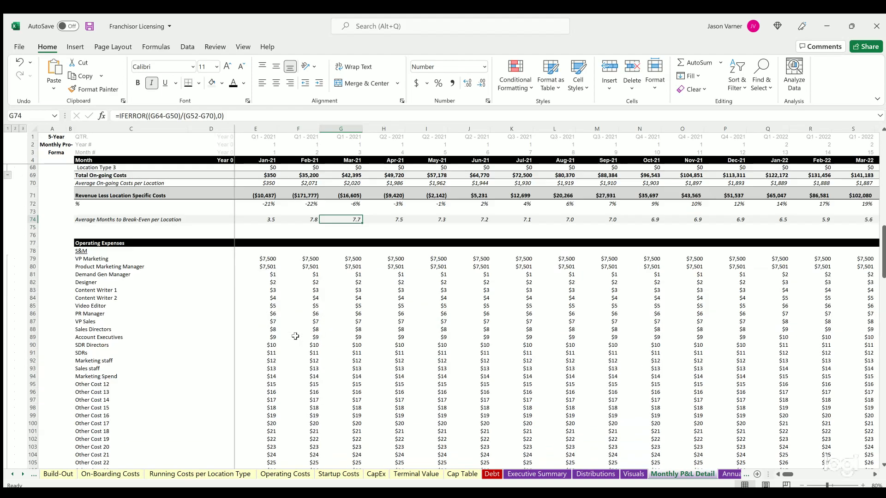
scroll(227, 266, down, 15)
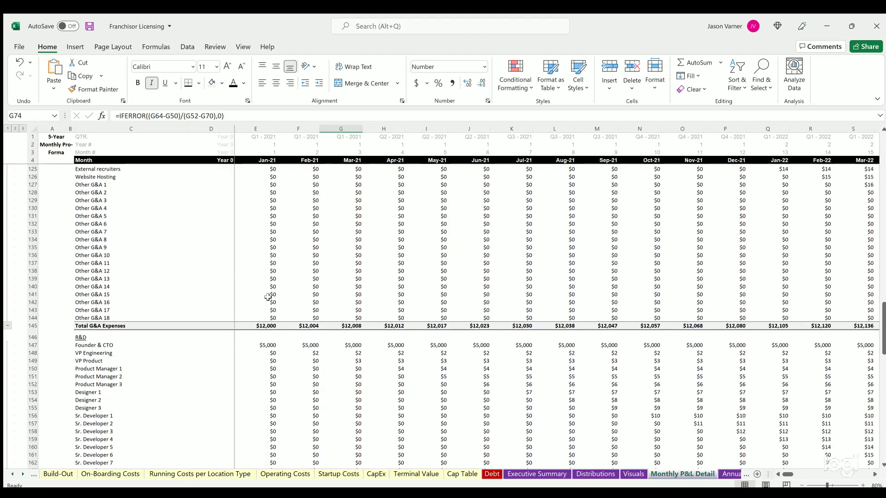
scroll(273, 250, down, 7)
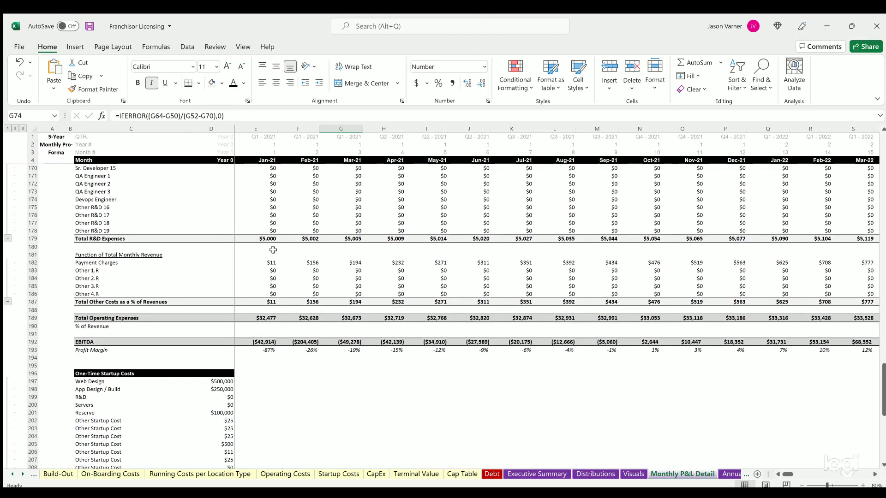
scroll(271, 279, down, 11)
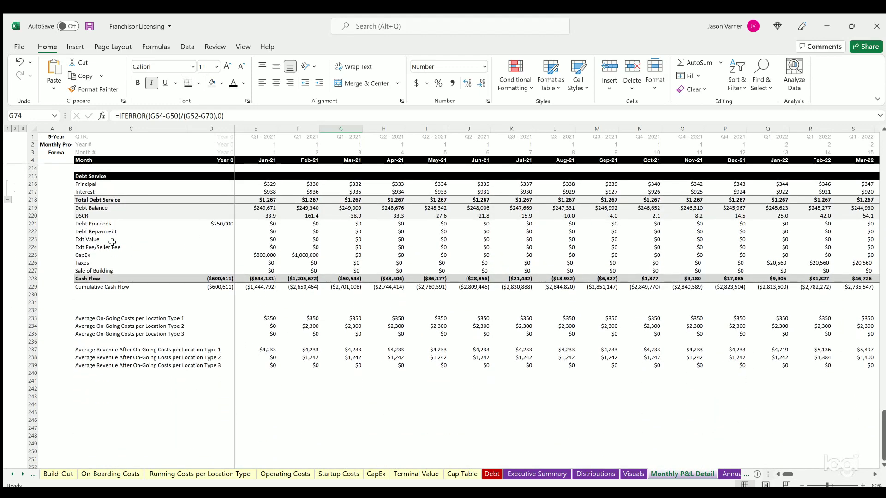
Examine the CapEx, Taxes and Sale of Building rows above Cash Flow for the first months
click(92, 261)
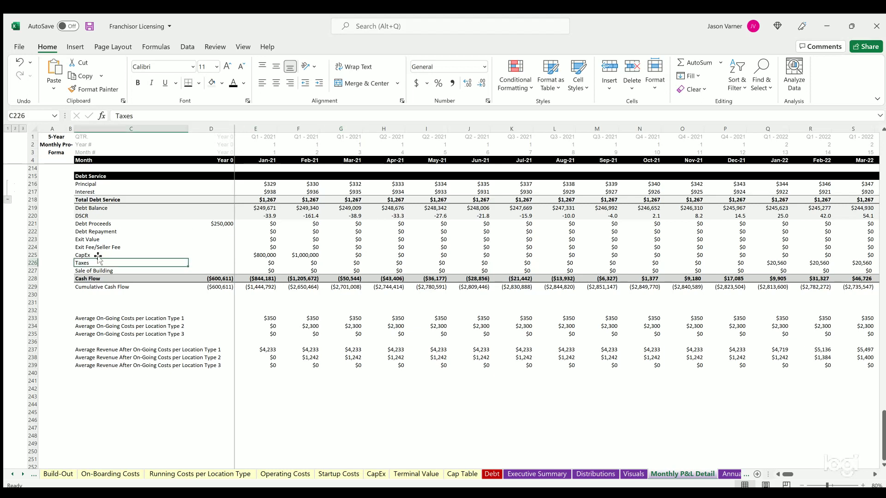
click(97, 252)
click(94, 261)
click(94, 267)
drag(95, 254, 300, 267)
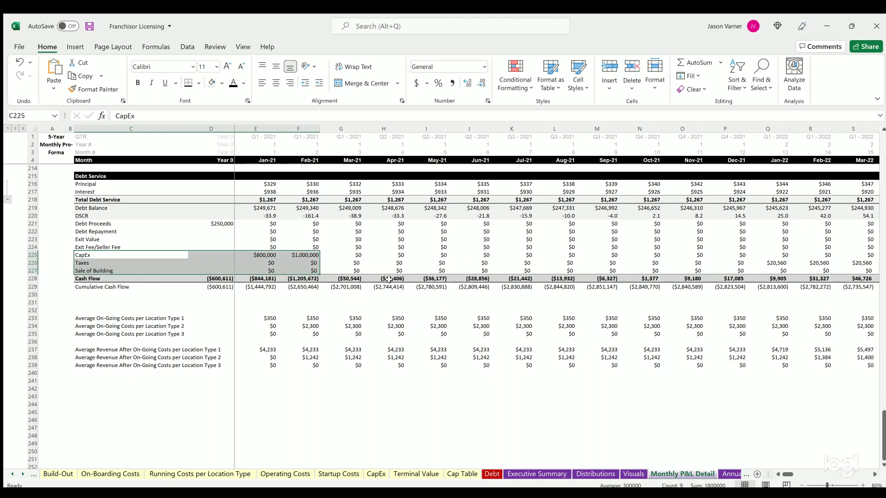
Examine the average on-going costs and average revenue after on-going costs per location type beneath Cumulative Cash Flow
click(255, 311)
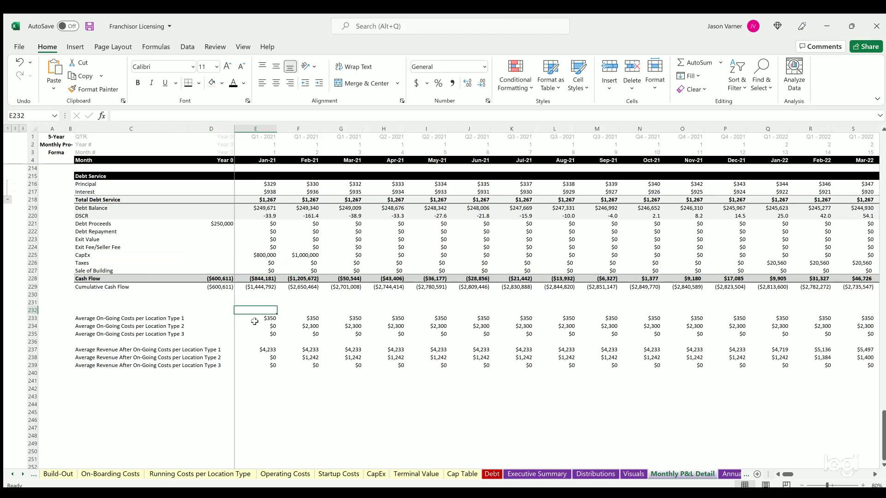
click(256, 319)
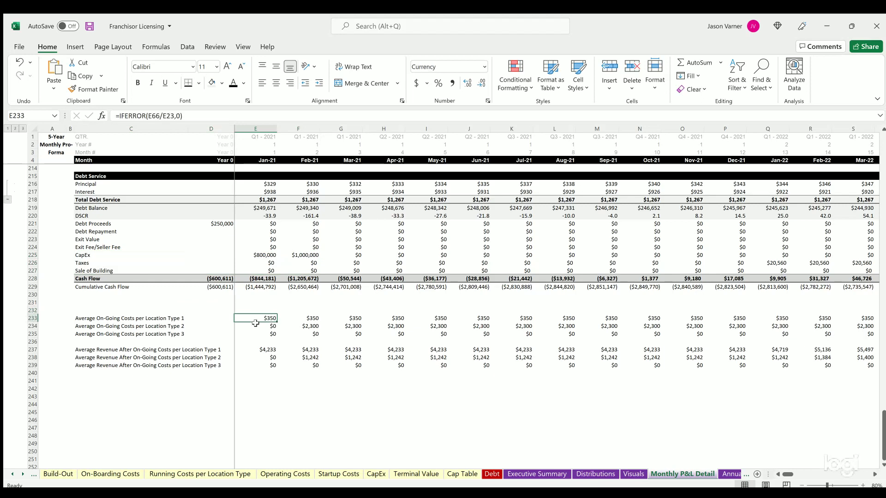
click(153, 317)
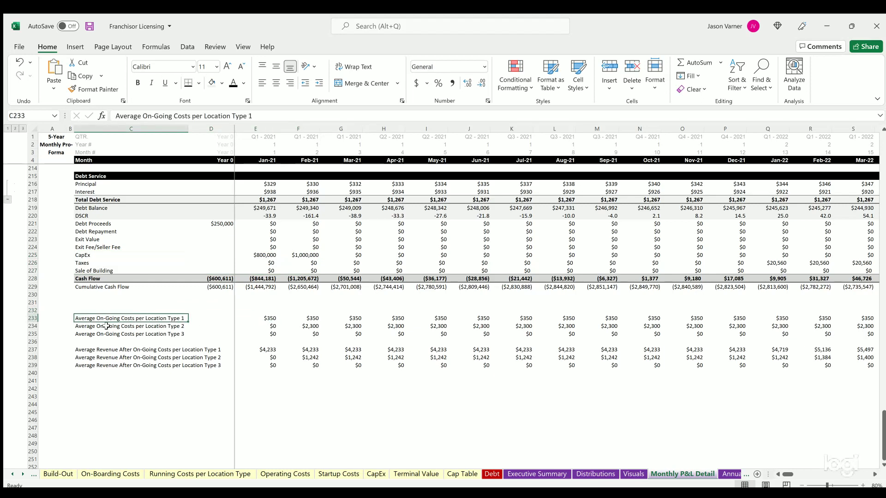
click(95, 345)
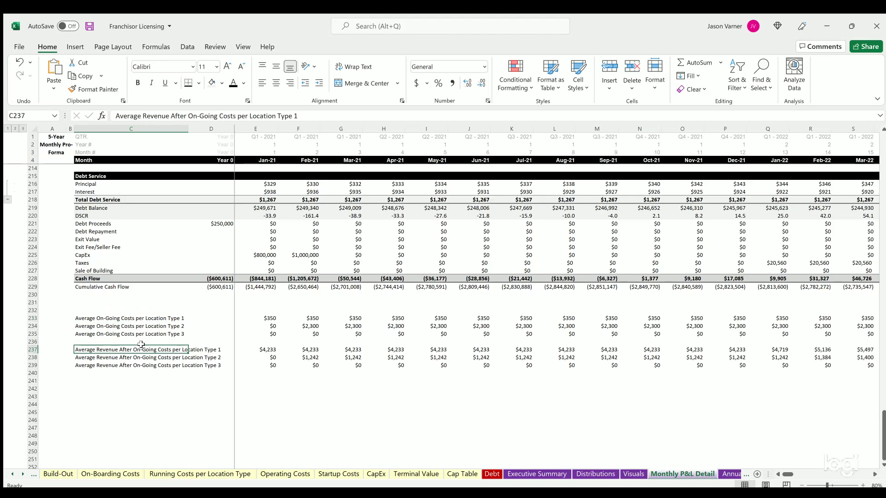
drag(301, 352, 301, 365)
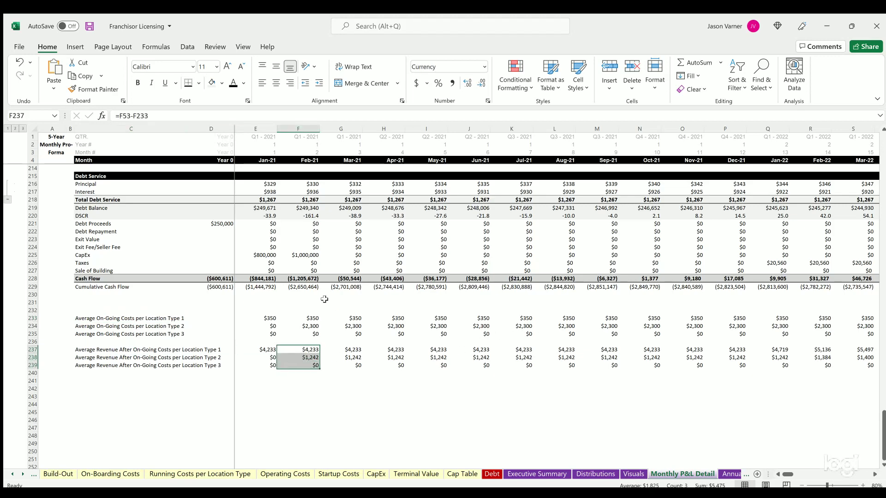
Open the Annual P&L Detail sheet and view its locations and franchisee revenue sections from the start
scroll(323, 299, up, 20)
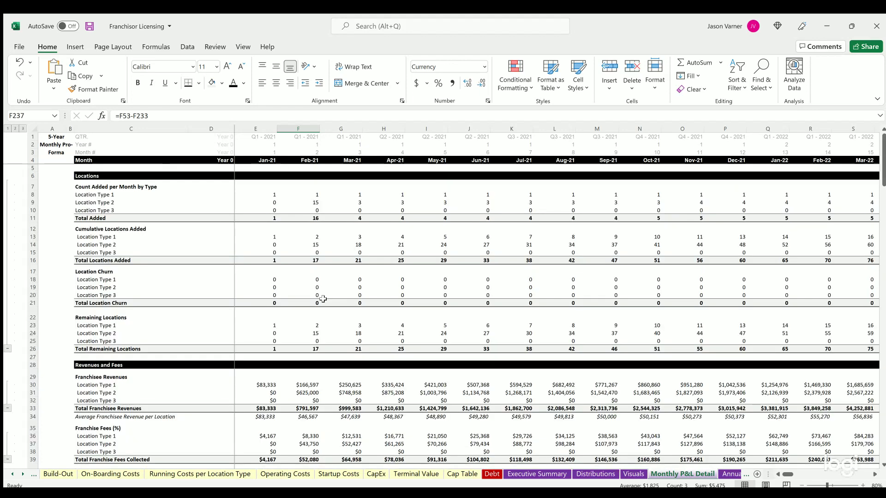
click(727, 473)
scroll(289, 345, up, 20)
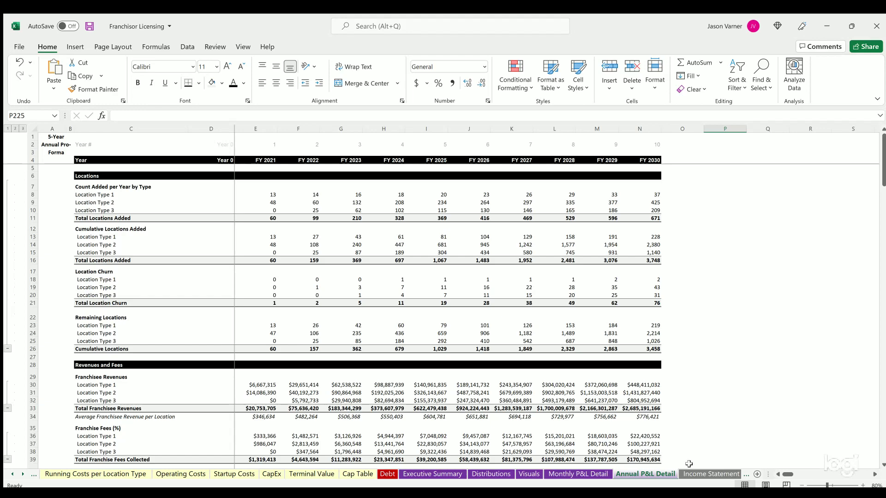
scroll(687, 473, down, 1)
Review the Income Statement - Monthly sheet from Total Income to Net Income, including the four operating expense categories
click(616, 474)
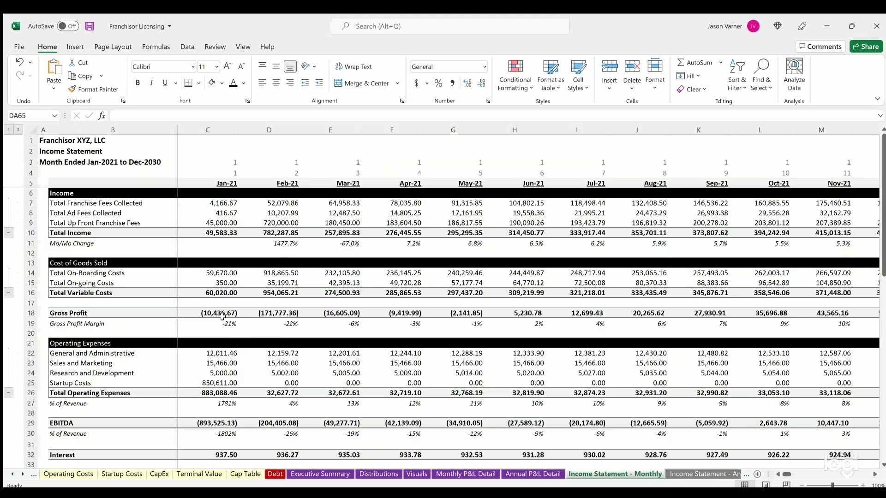
scroll(231, 265, down, 15)
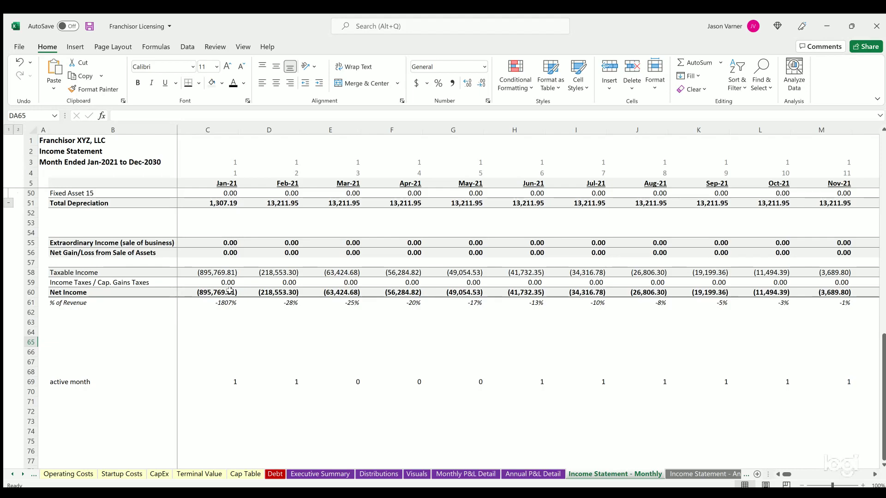
scroll(233, 302, up, 4)
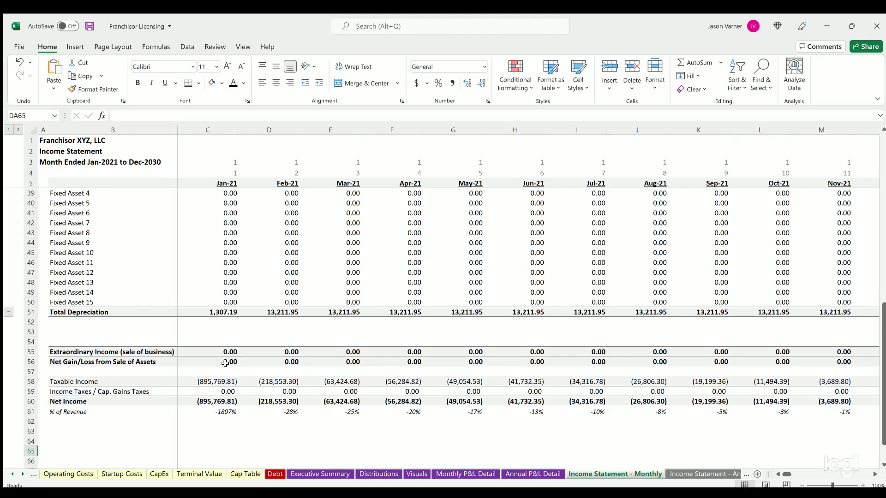
scroll(225, 364, up, 11)
drag(101, 353, 99, 383)
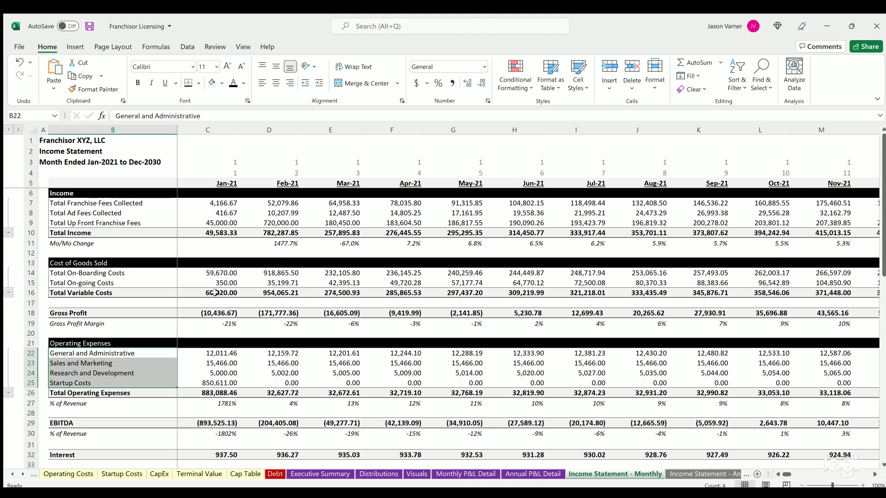
Rename the Cost of Goods Sold heading on the monthly income statement to "Variable Costs"
click(86, 262)
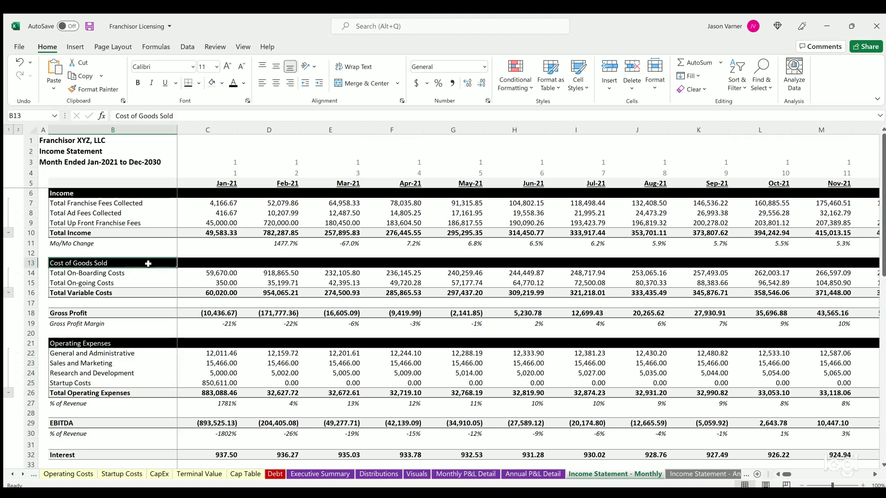
text(Variable Costs)
key(Return)
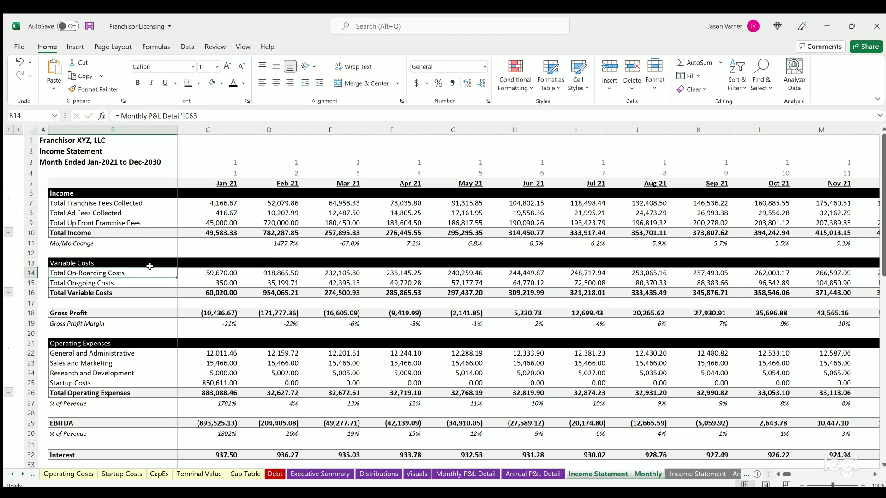
Check the company, statement and period title cells of the monthly income statement, and save the workbook
scroll(150, 270, down, 7)
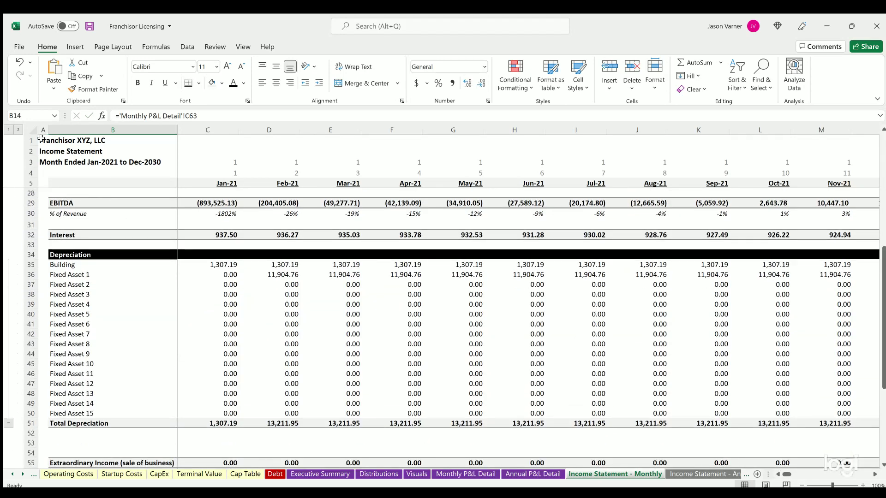
click(41, 138)
click(40, 150)
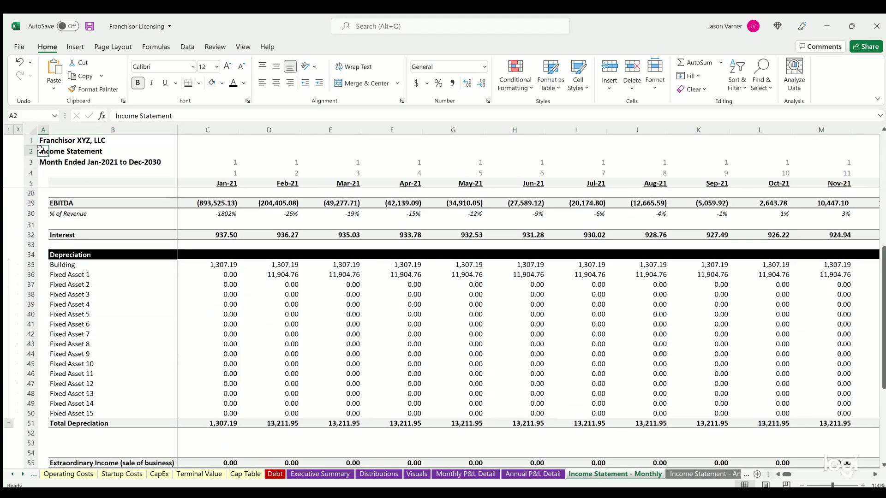
click(41, 162)
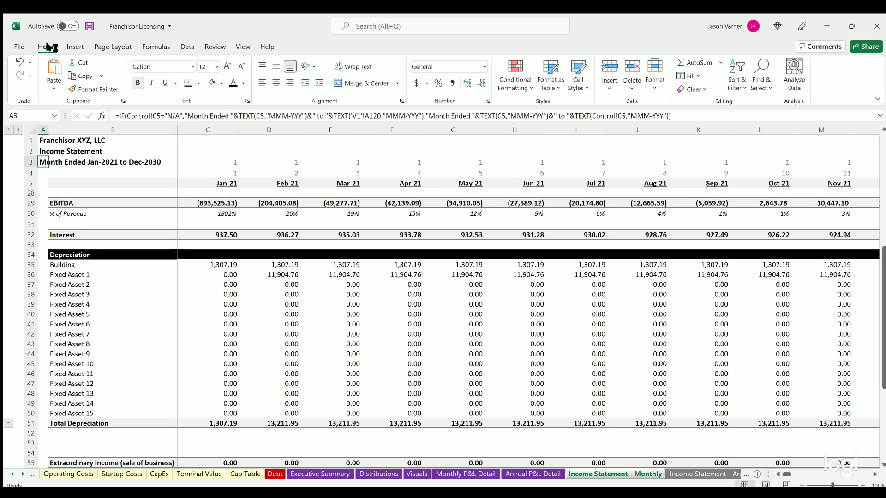
click(89, 27)
Examine the Dec-30 extraordinary income and asset sale gain cells, plus the Net Income check formula beside them
scroll(167, 359, down, 7)
scroll(168, 360, up, 4)
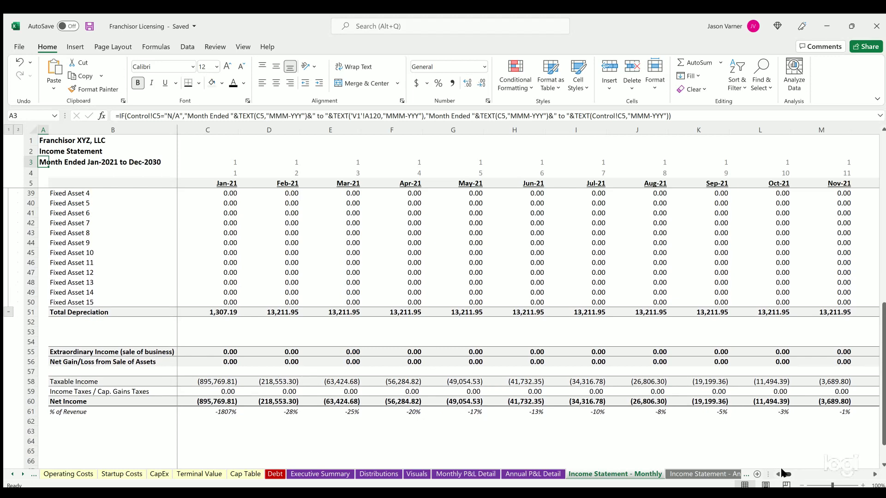
scroll(784, 473, right, 20)
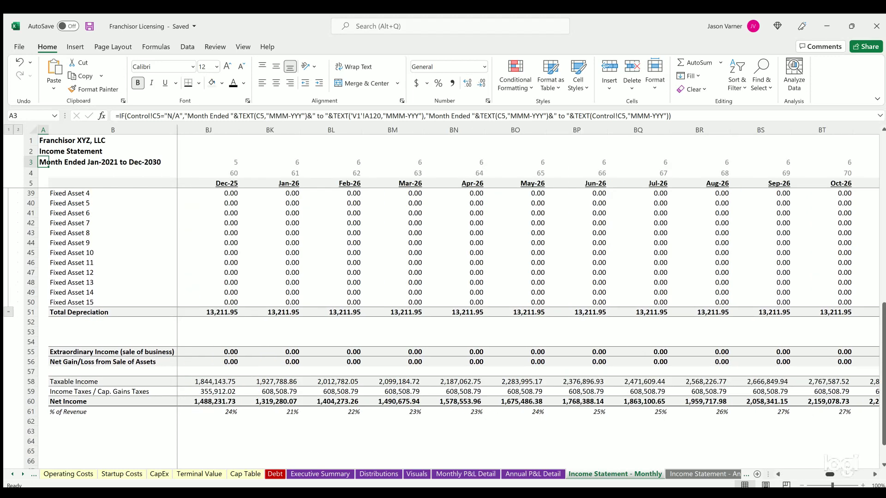
scroll(862, 474, right, 3)
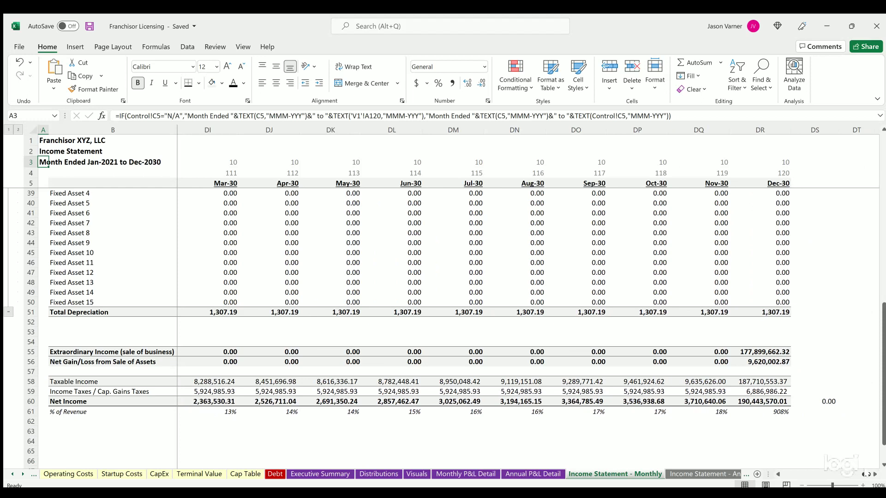
click(761, 352)
click(762, 361)
click(827, 401)
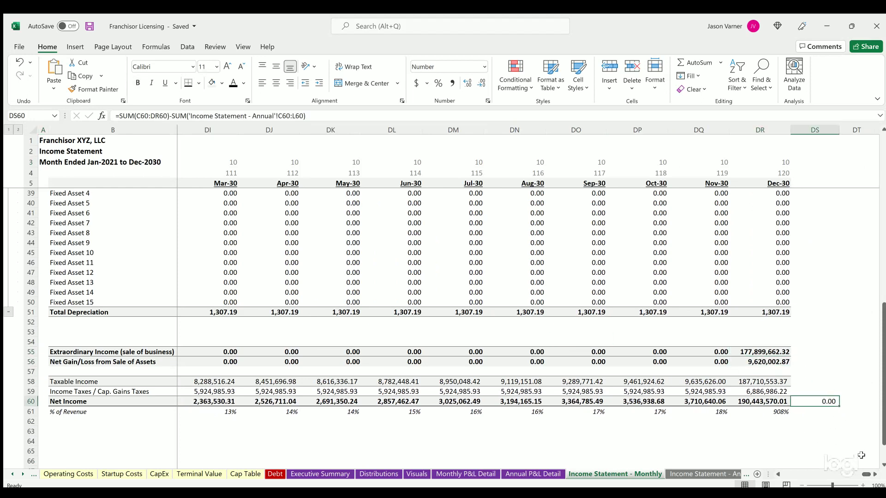
Return to the start of the monthly statement, then review the Income Statement - Annual sheet from income through depreciation
drag(866, 474, 777, 476)
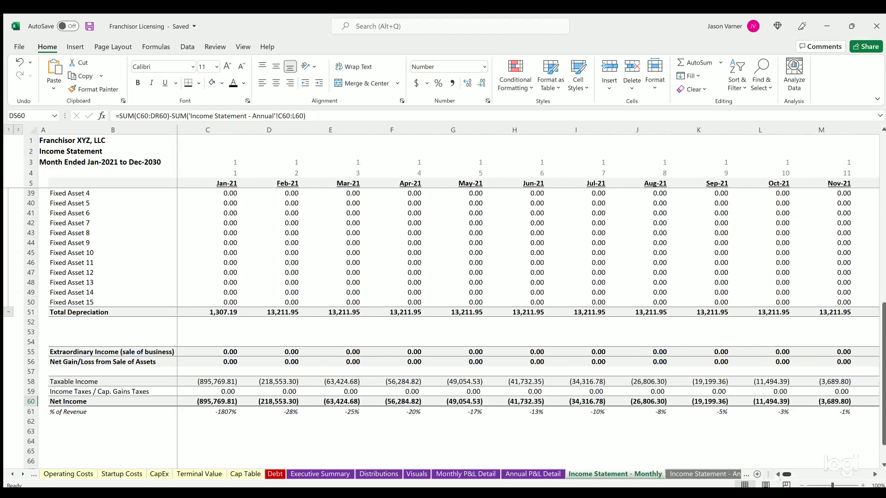
scroll(276, 341, up, 11)
key(ctrl+Page_Down)
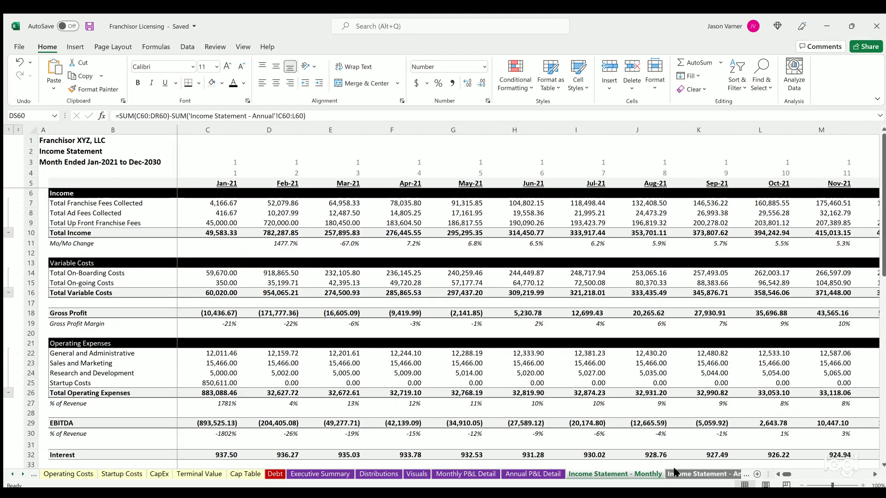
scroll(181, 305, down, 12)
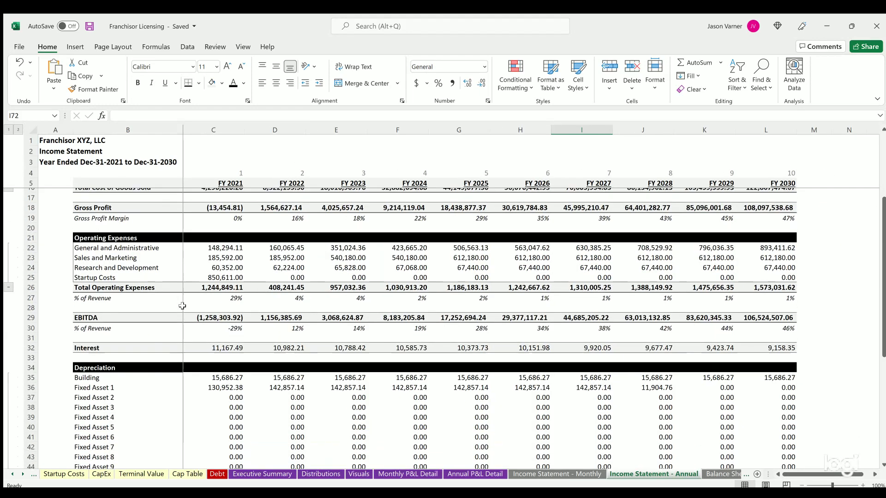
scroll(183, 306, up, 12)
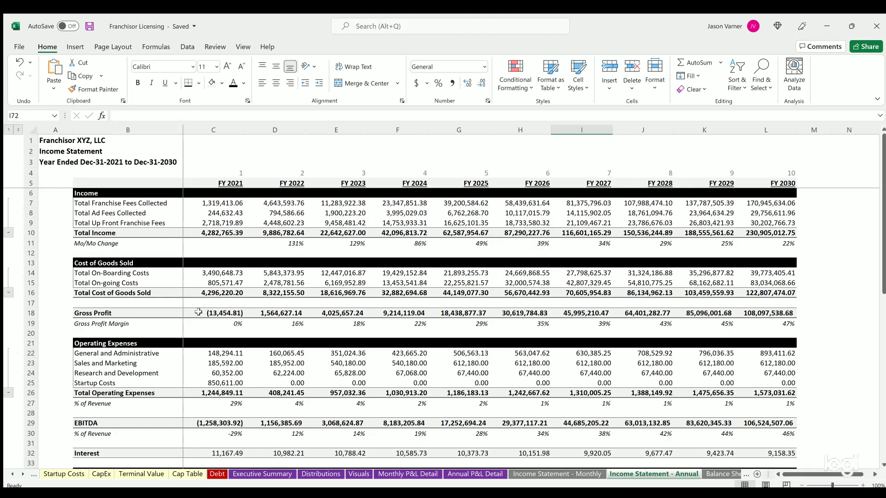
Open the Balance Sheet - Monthly sheet and examine the 2030 assets, liabilities and owner equity through Dec-30
key(ctrl+Page_Down)
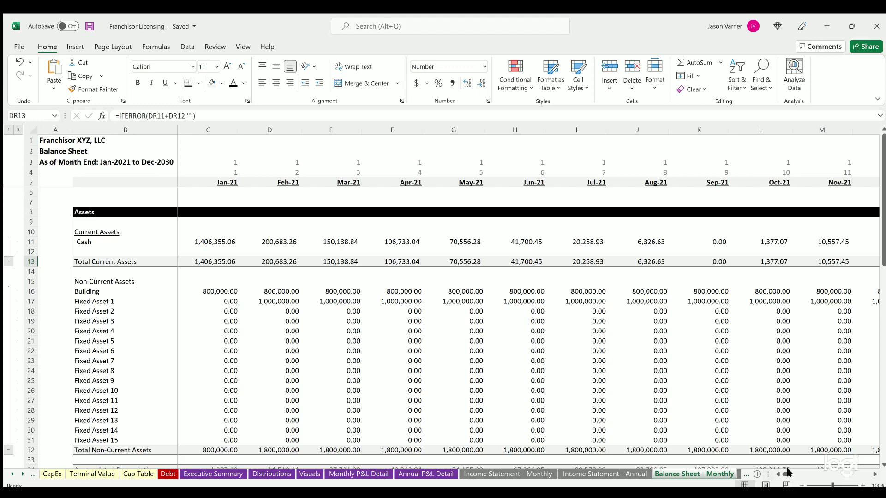
drag(787, 474, 866, 478)
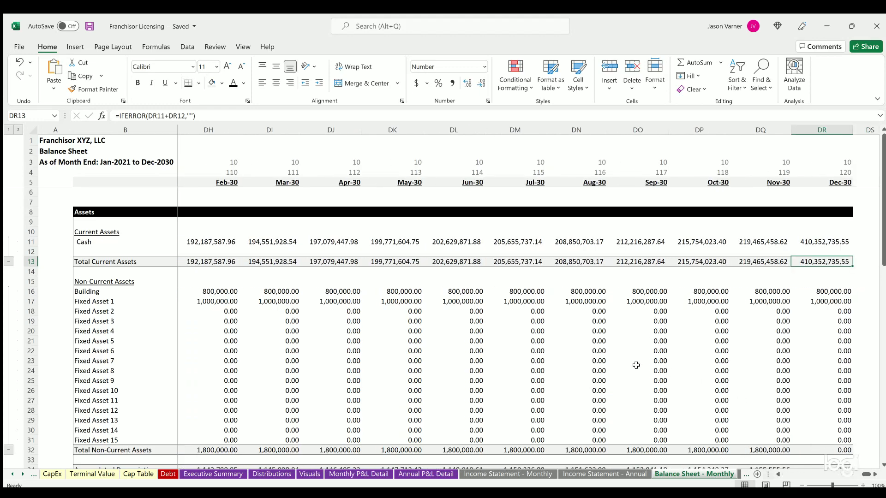
scroll(637, 364, down, 11)
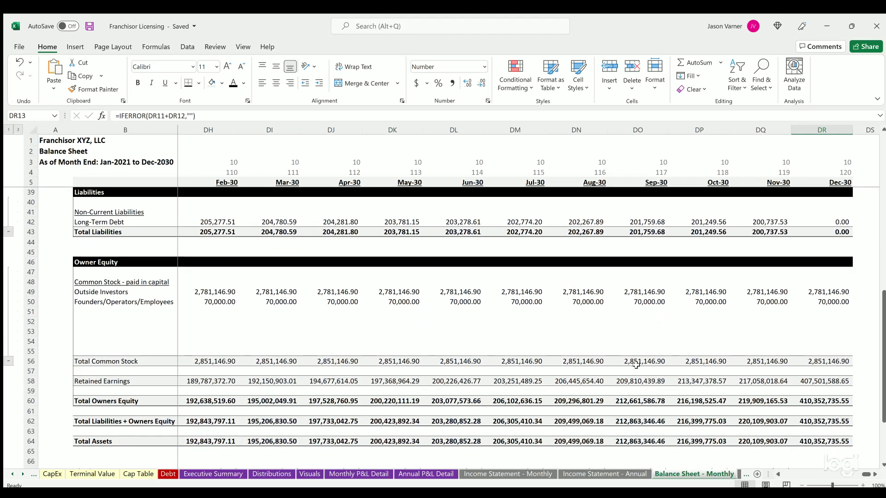
scroll(637, 364, down, 4)
scroll(638, 365, up, 4)
Review the 2021 months of the monthly balance sheet, comparing total assets with total liabilities plus owner equity
drag(864, 474, 784, 475)
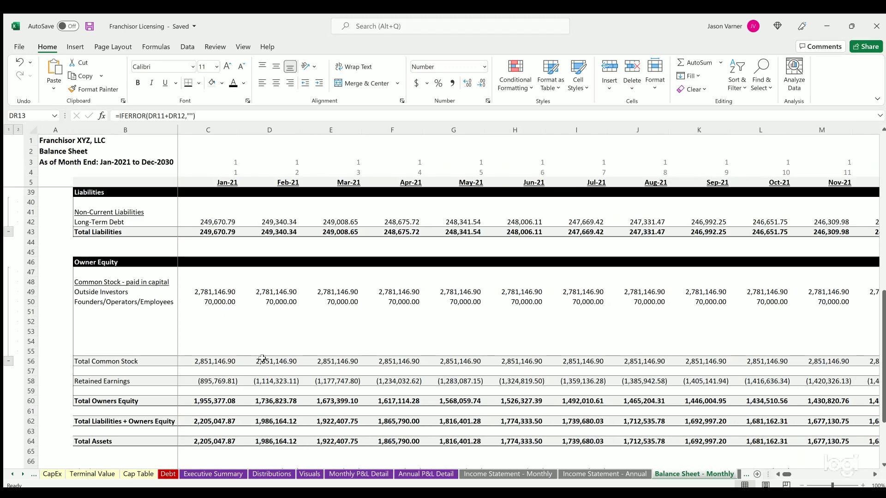
scroll(262, 358, down, 4)
scroll(262, 358, up, 11)
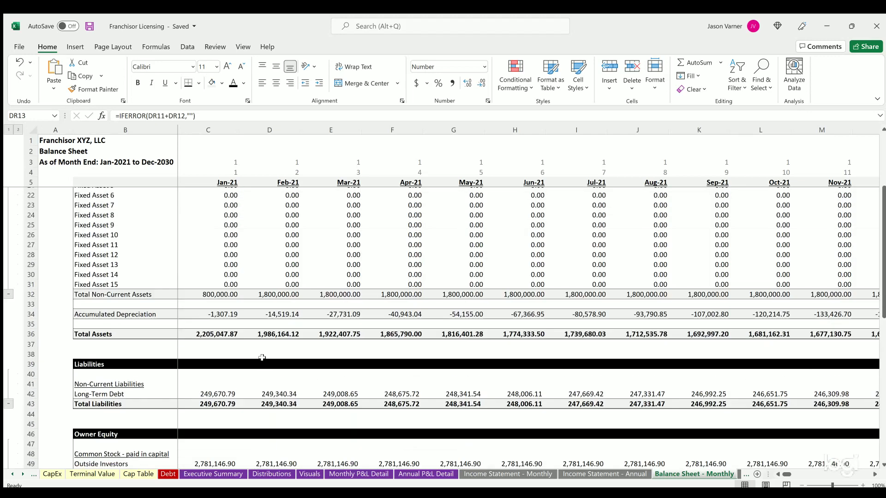
Collapse the monthly balance sheet's row groups to summary level and examine the totals from current assets down to the check row
scroll(262, 358, up, 4)
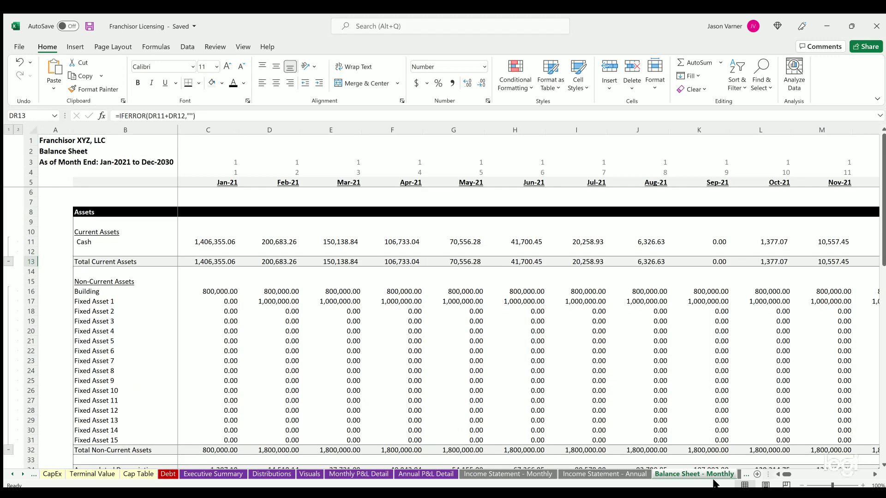
click(9, 129)
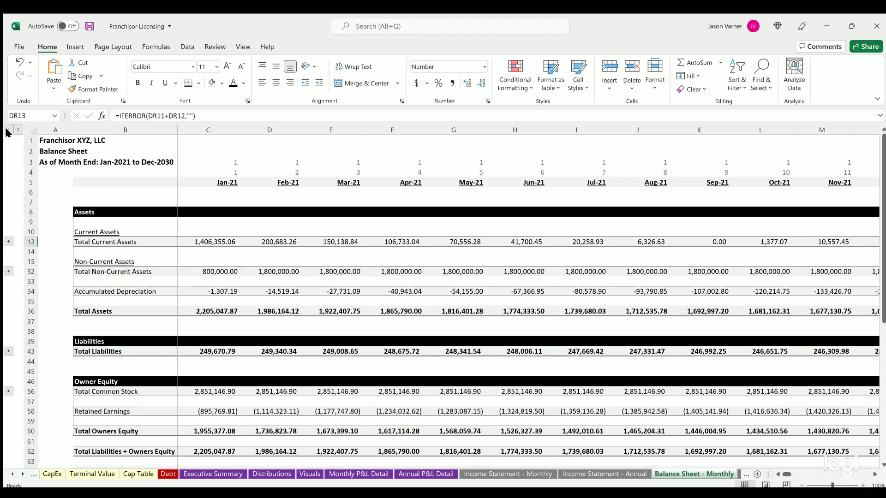
scroll(110, 287, down, 2)
scroll(85, 243, up, 2)
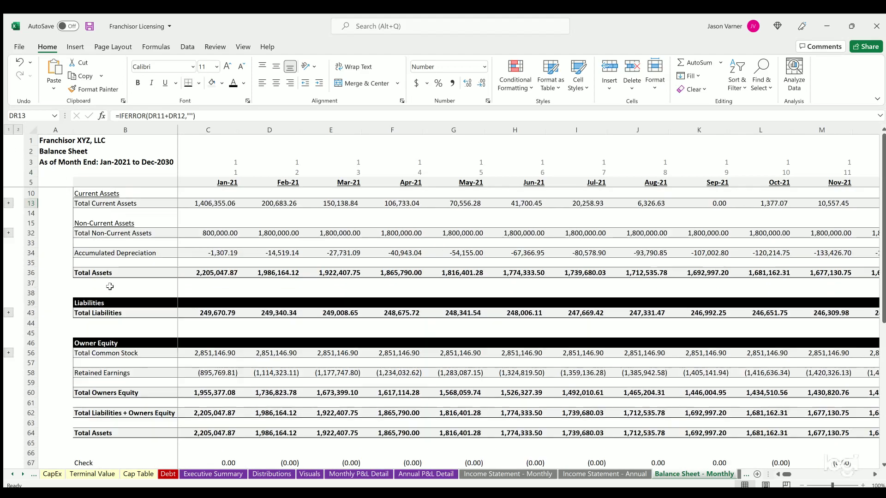
scroll(85, 242, down, 3)
scroll(85, 243, up, 3)
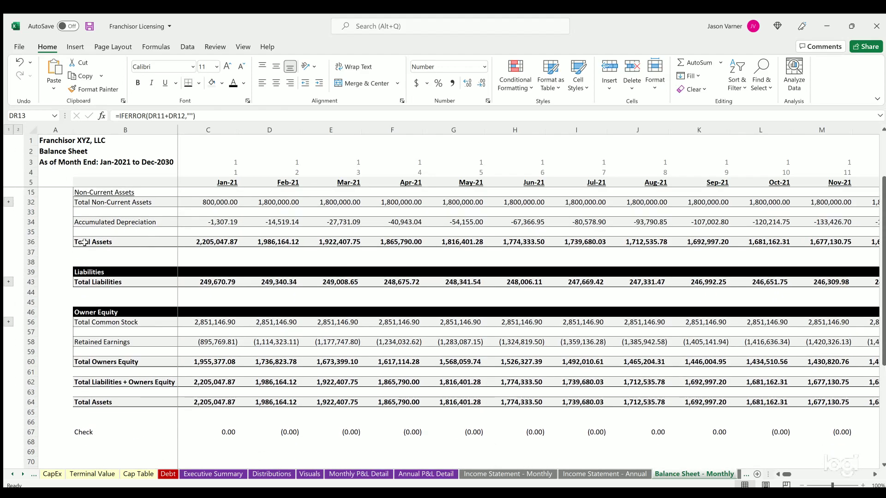
Toggle the monthly balance sheet's outline levels and leave all detail rows expanded
click(18, 129)
click(8, 129)
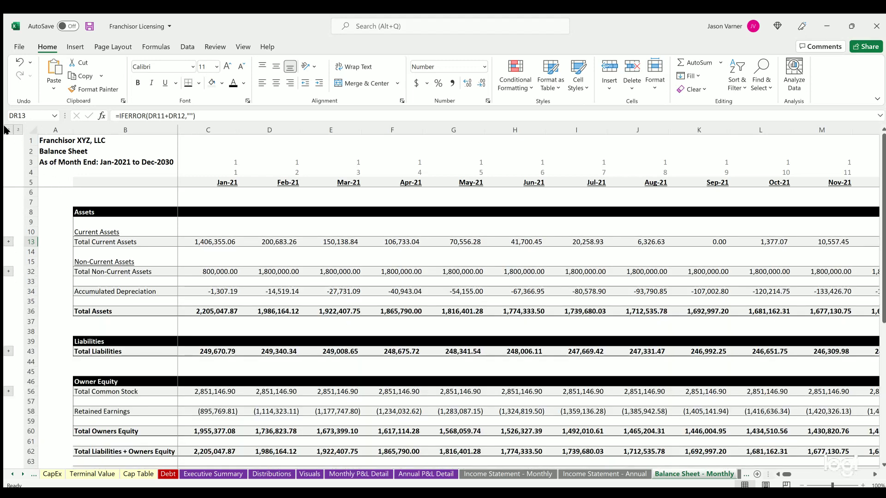
click(18, 130)
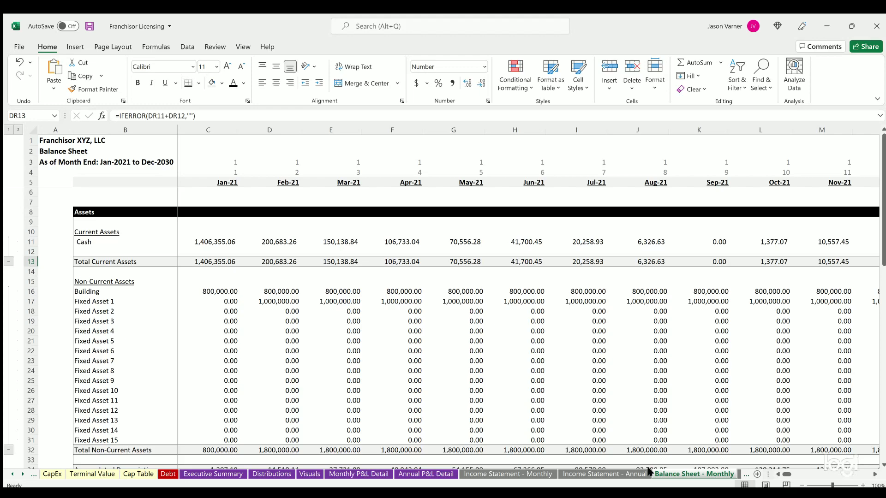
Open the Balance Sheet - Annual sheet and review FY 2021 to FY 2030 from assets through owner equity
click(738, 474)
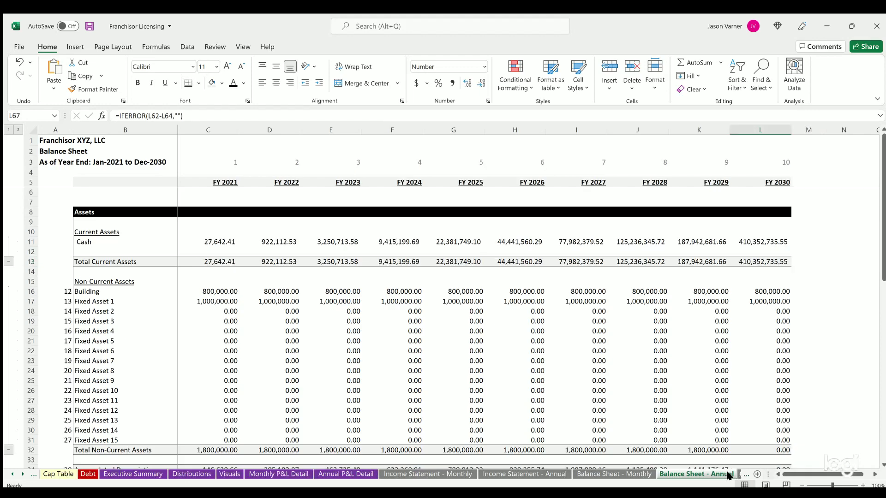
scroll(220, 314, down, 16)
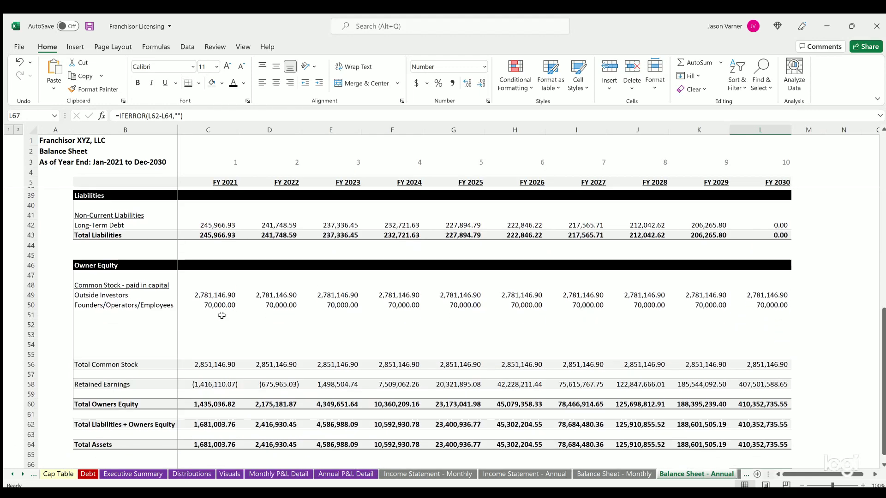
scroll(314, 349, up, 13)
scroll(314, 349, up, 4)
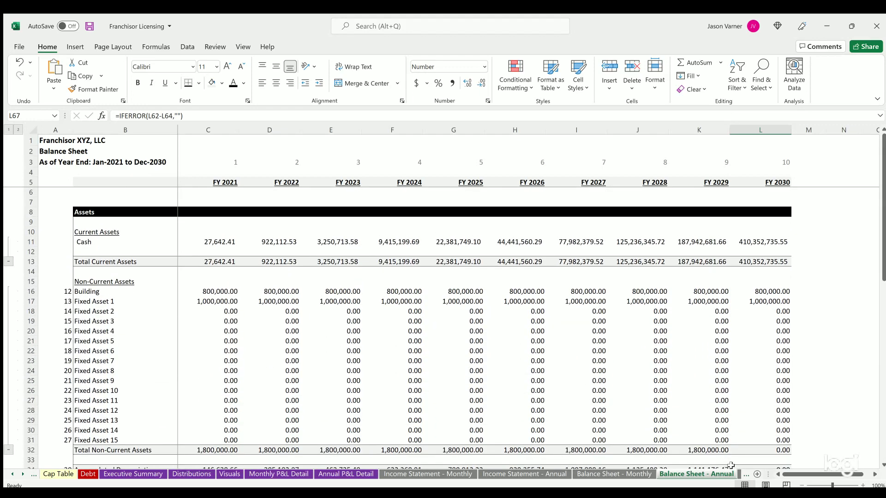
Review operating, investing and financing activities on the Cash Flow Statement - Monthly sheet, then open the Cash Flow Statement - Annual sheet
click(738, 475)
click(675, 474)
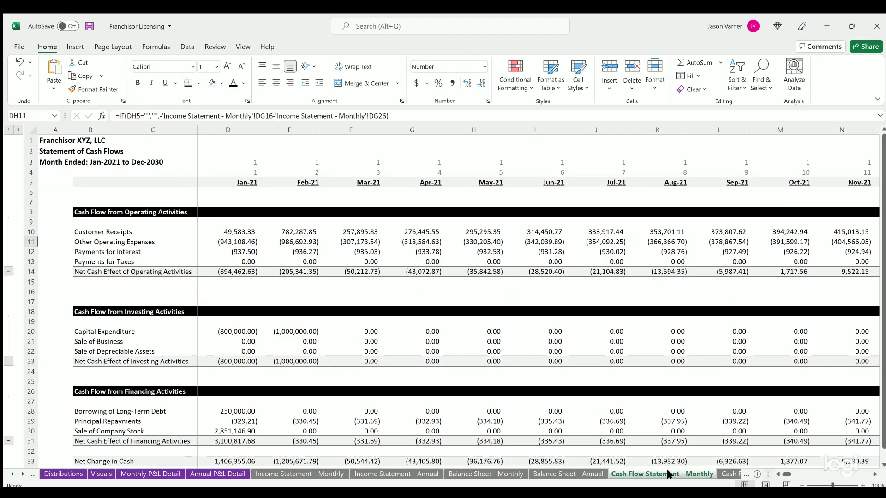
scroll(357, 367, down, 4)
scroll(170, 218, up, 4)
scroll(164, 370, down, 4)
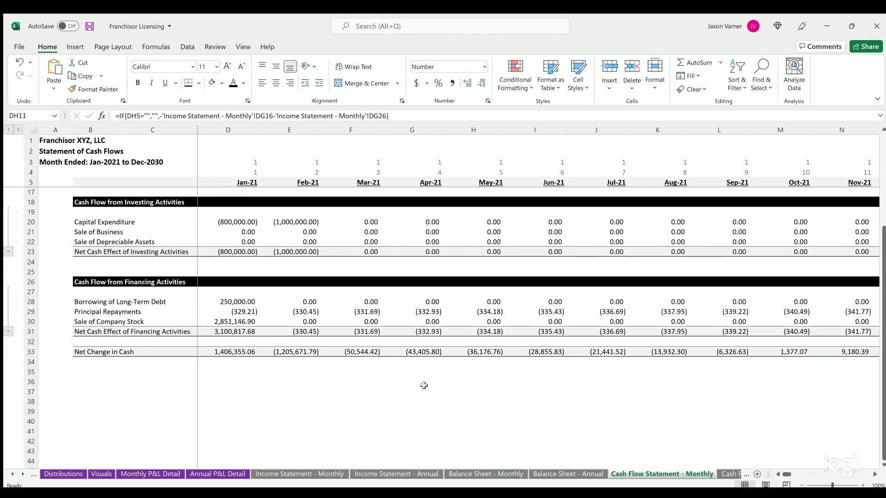
click(727, 475)
click(641, 474)
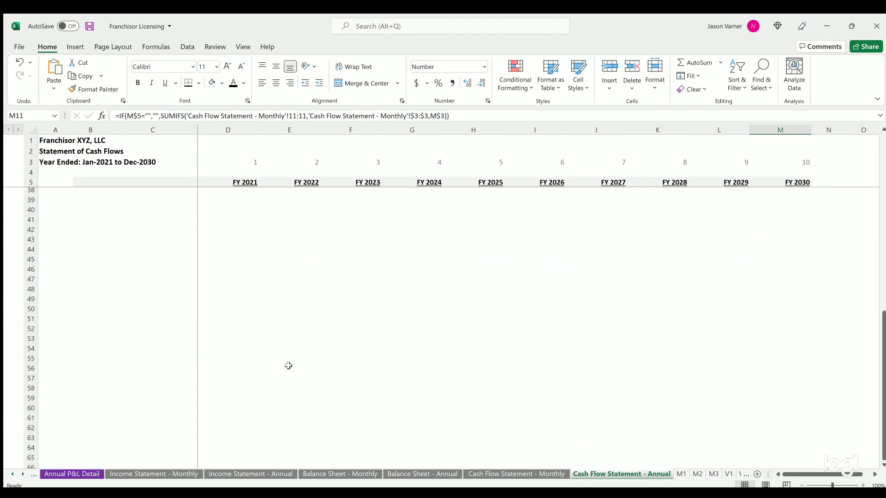
Review the M1 matrix calculations, then open the V1 sheet and view its yearly growth percentages from the first row
click(681, 475)
scroll(318, 328, down, 20)
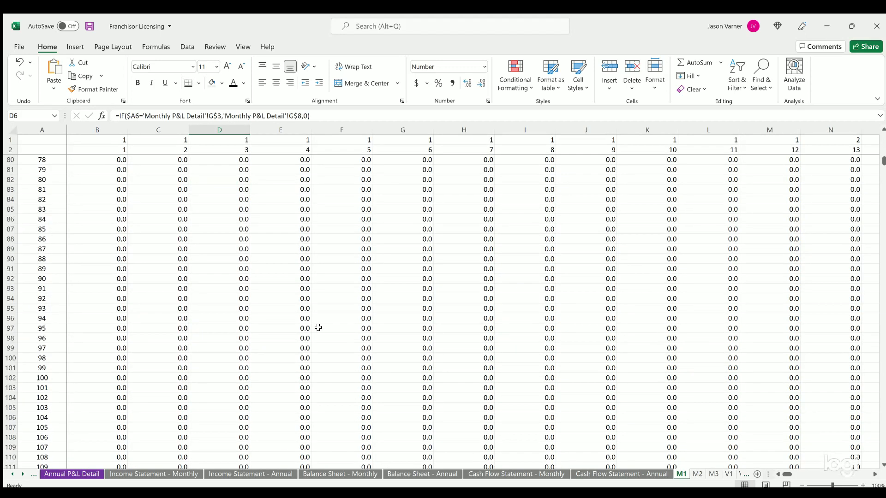
scroll(318, 326, down, 15)
scroll(318, 327, up, 20)
scroll(445, 365, up, 20)
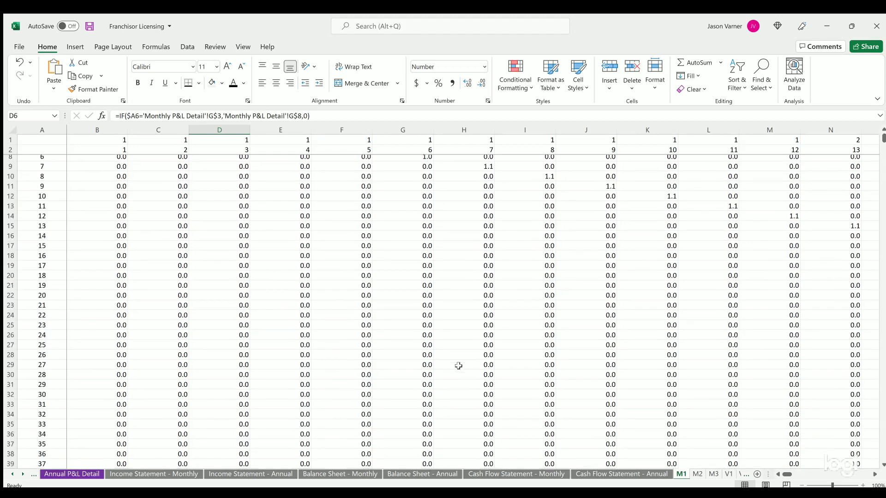
click(729, 474)
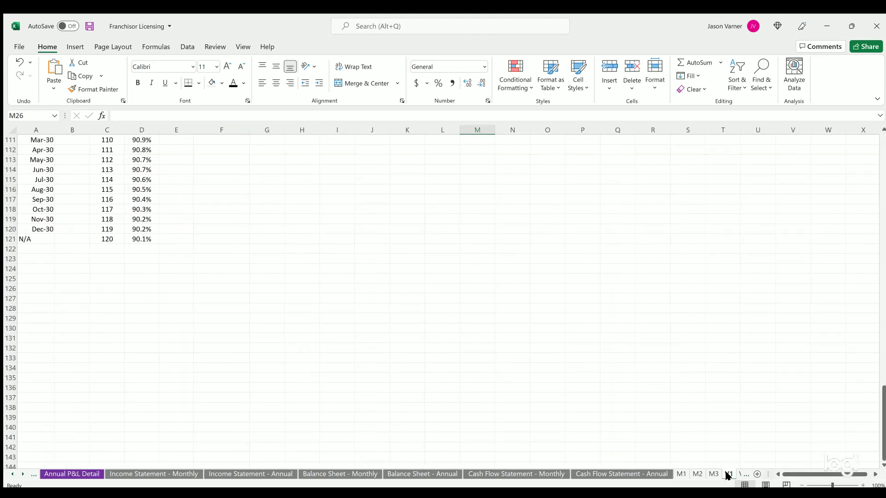
scroll(328, 305, up, 20)
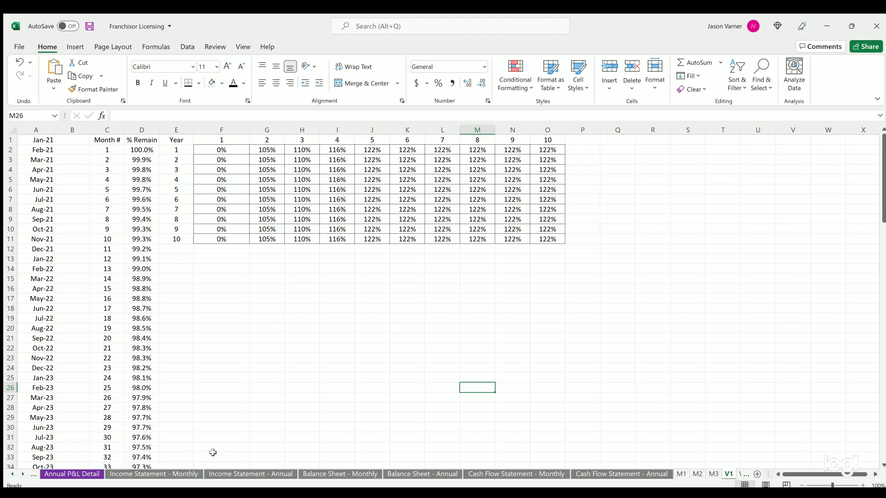
Return to the beginning of the workbook, view the Control sheet's main project assumptions, and open the Index sheet
click(12, 475)
click(12, 475)
click(12, 475)
click(12, 475)
click(12, 475)
click(12, 475)
click(12, 475)
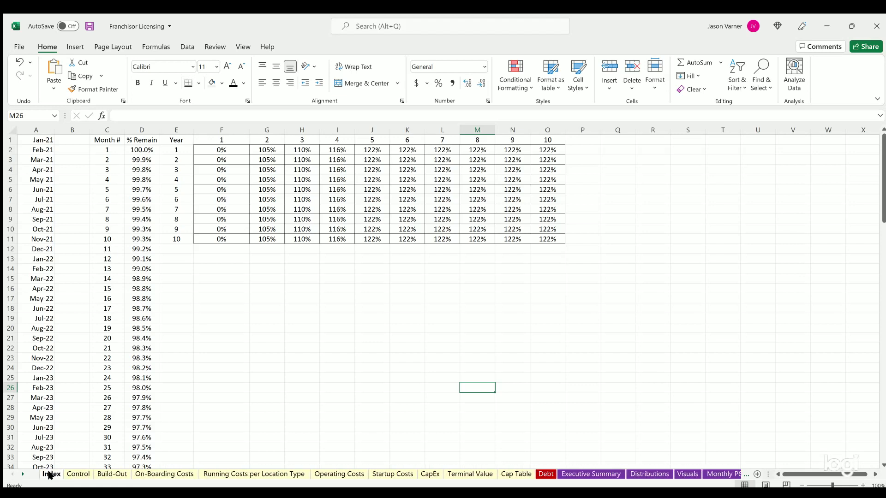
click(291, 305)
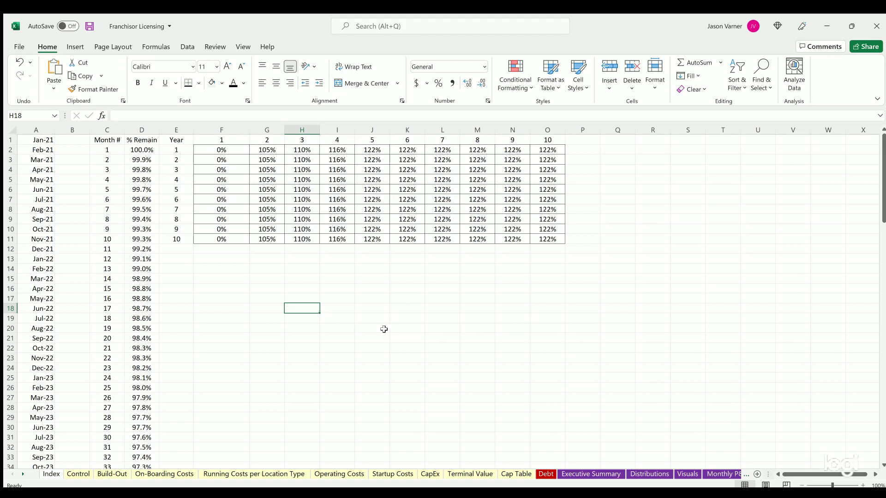
click(78, 474)
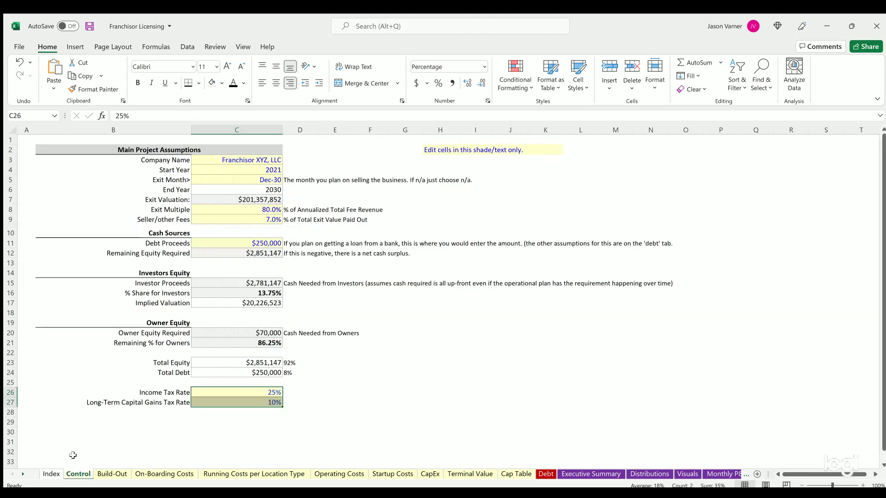
click(51, 474)
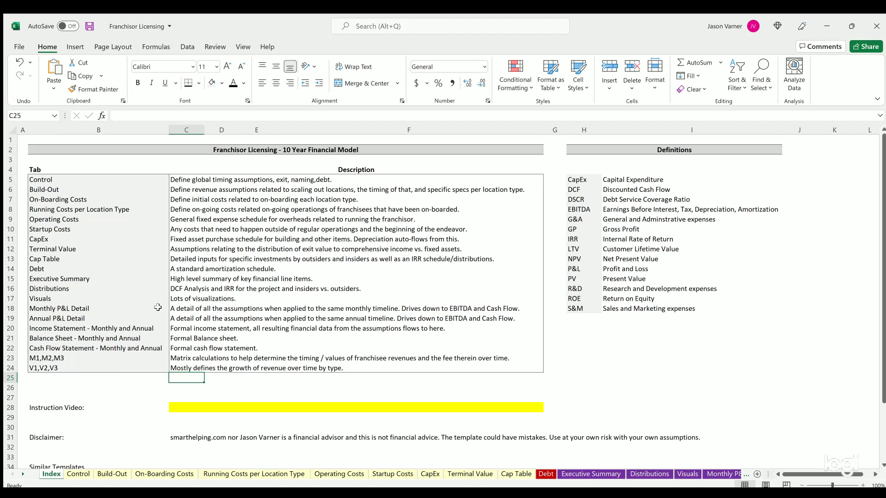